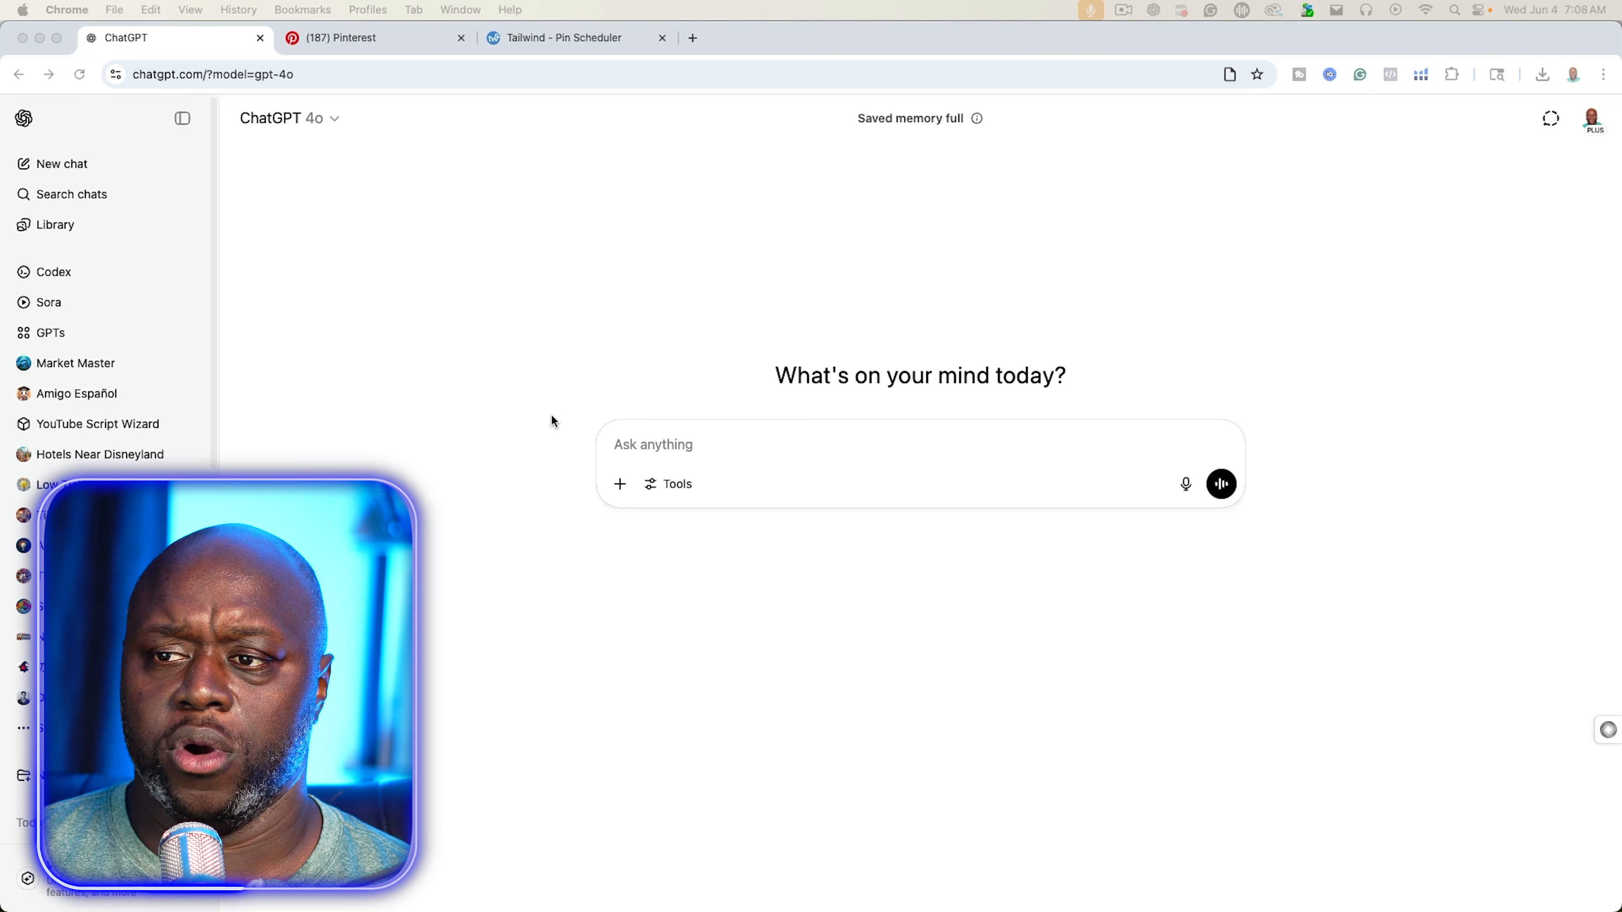
Ask for a list of the most popular niches and subniches on pinterest and read through the suggested niches
click(650, 446)
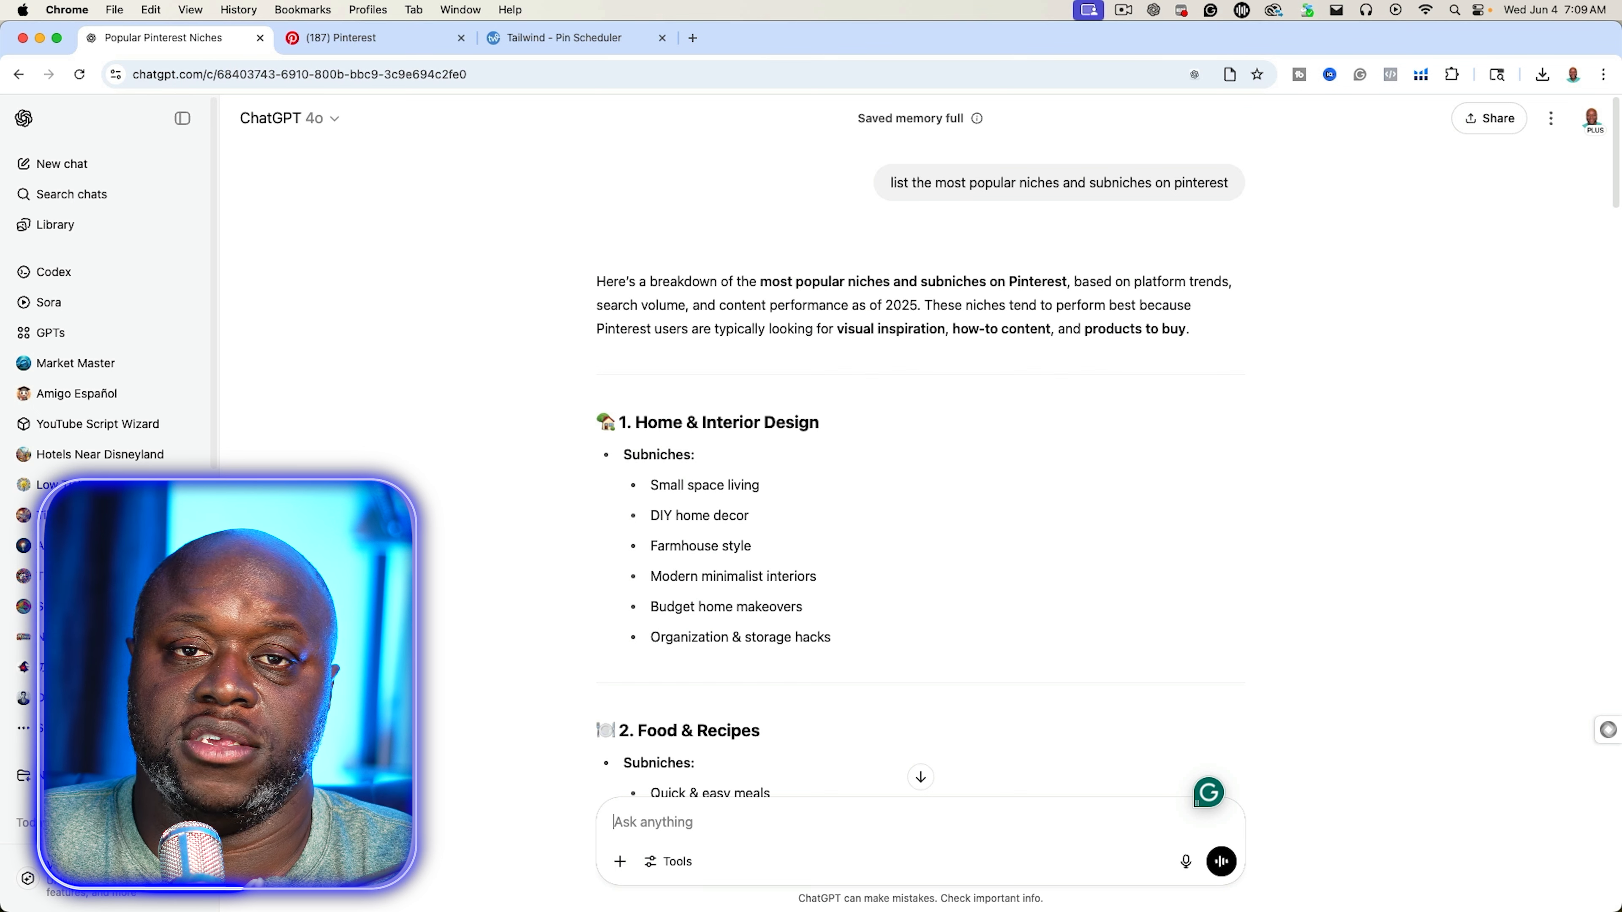
scroll(756, 589, down, 2)
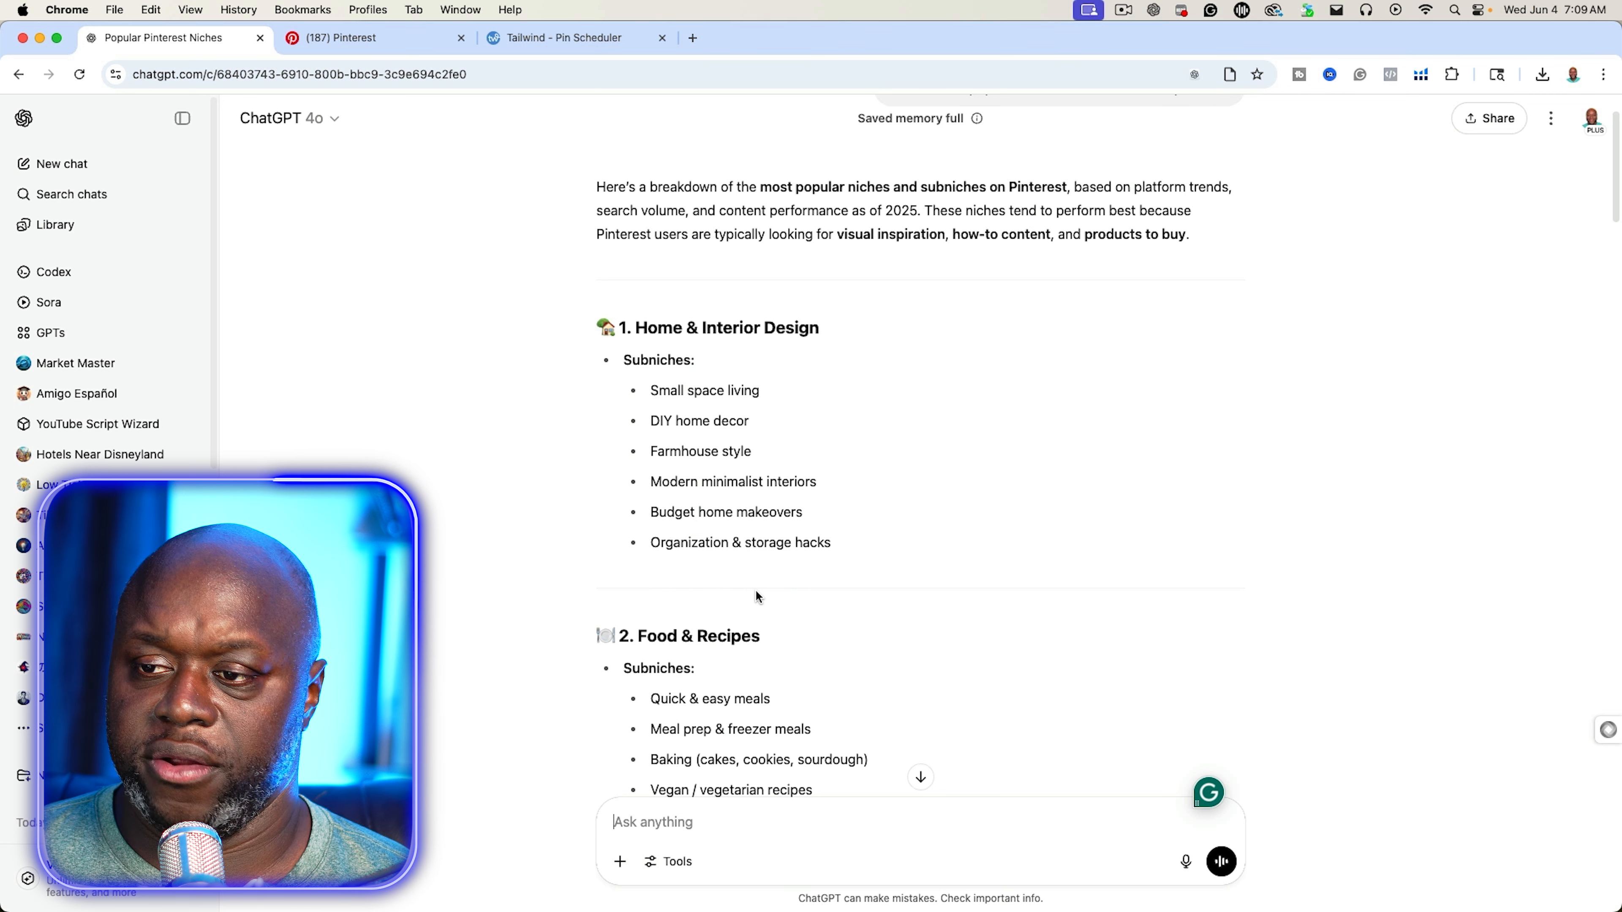
scroll(755, 597, down, 2)
scroll(789, 598, down, 8)
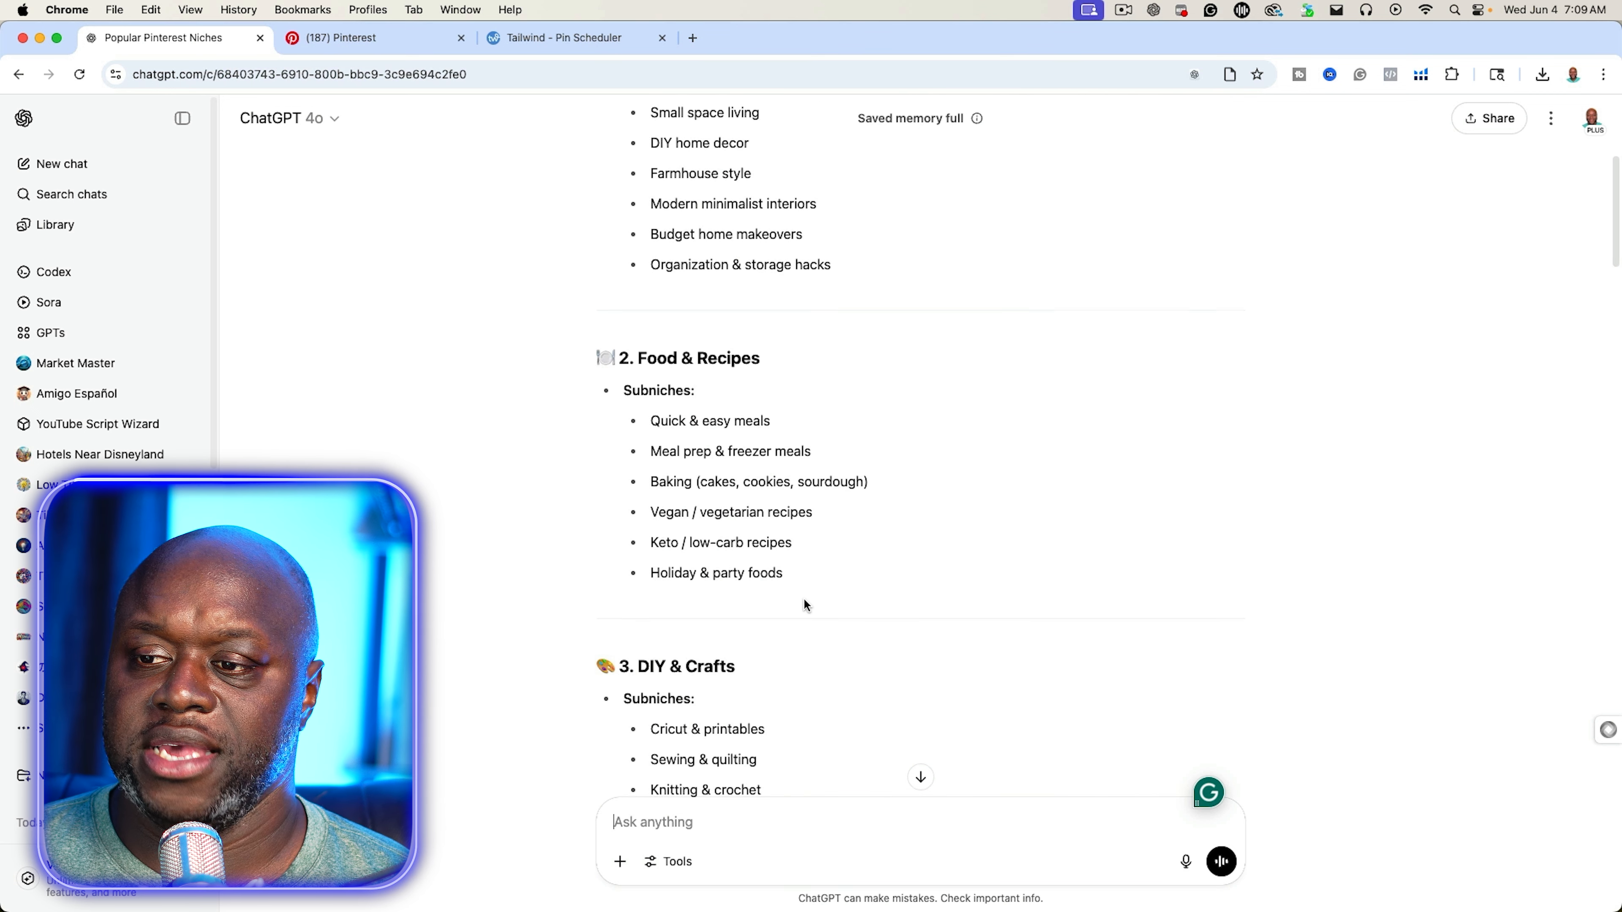
scroll(803, 599, down, 6)
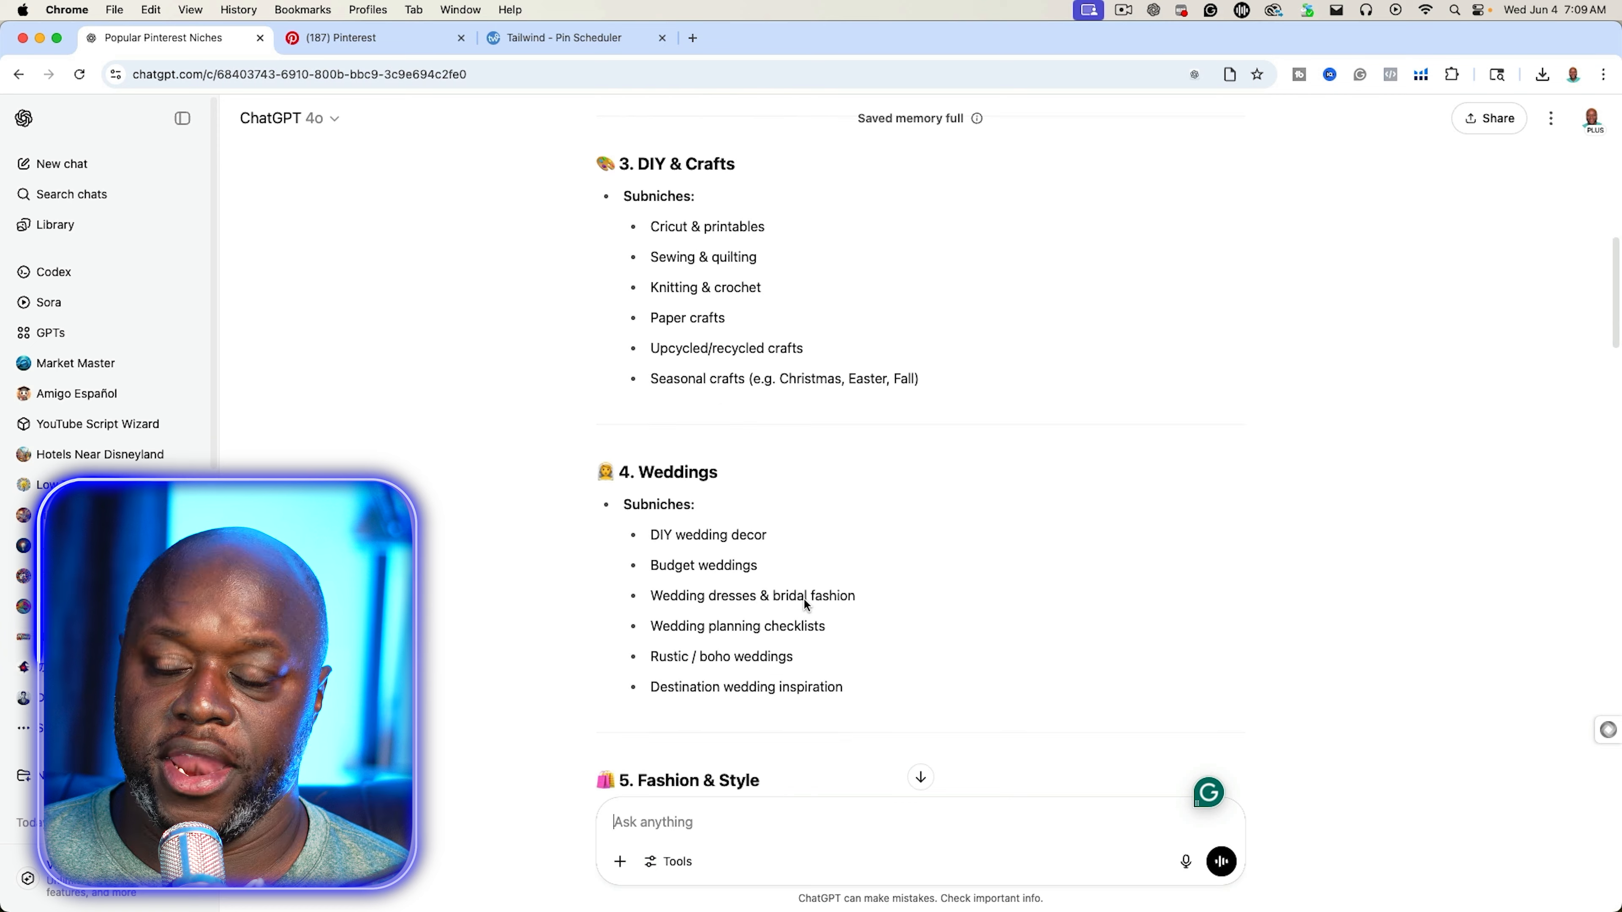
scroll(803, 599, down, 2)
scroll(804, 604, down, 2)
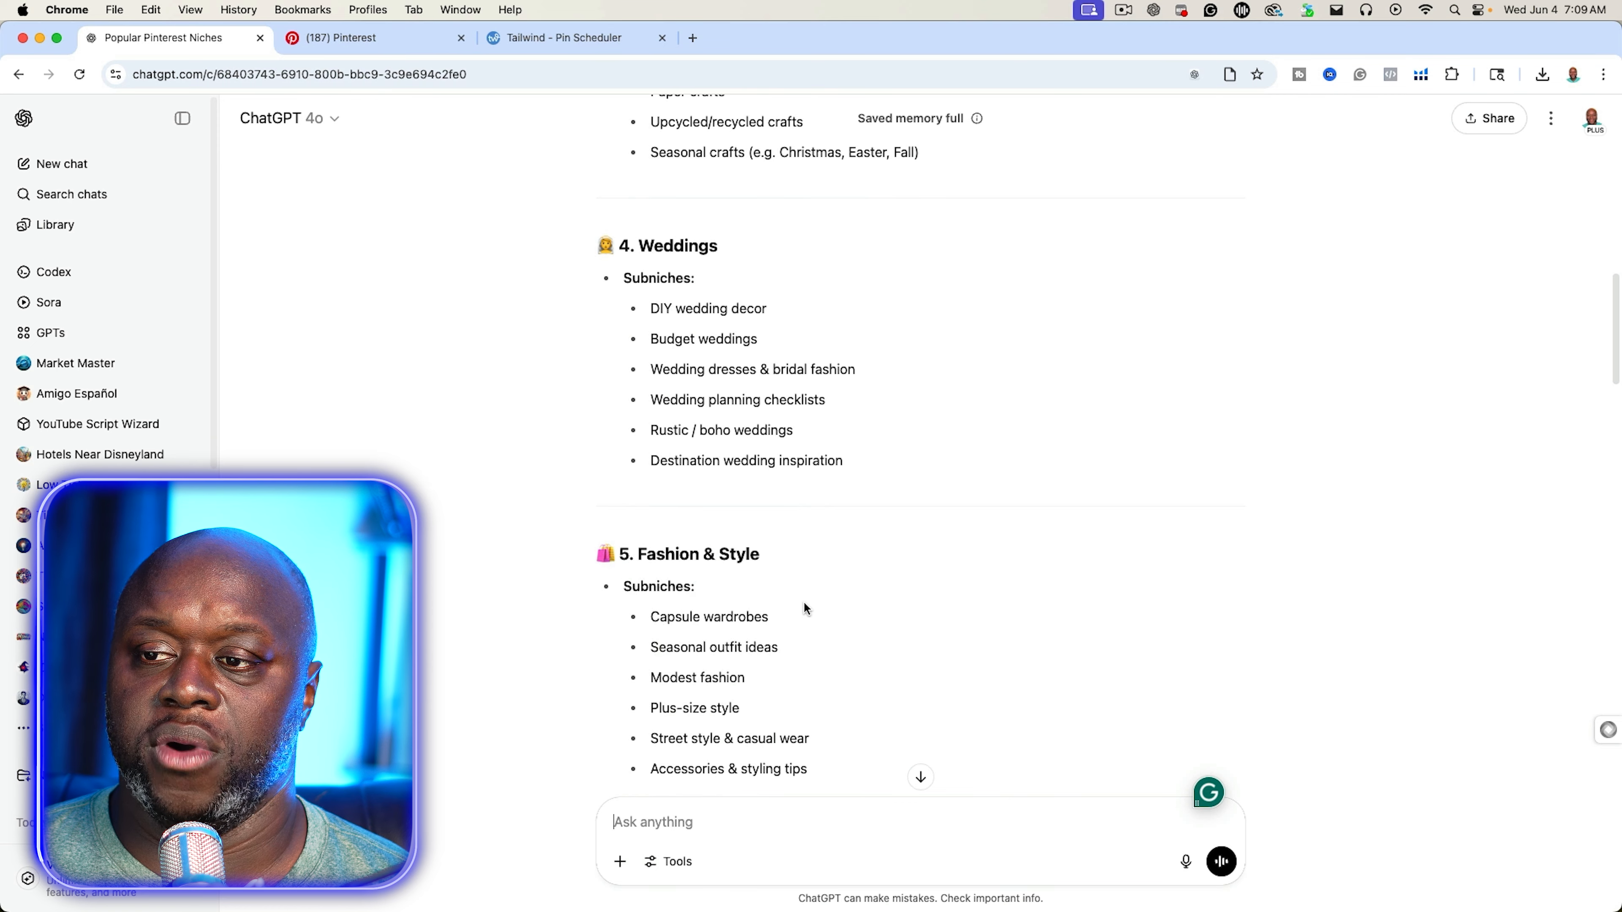
scroll(805, 608, down, 3)
scroll(805, 606, down, 7)
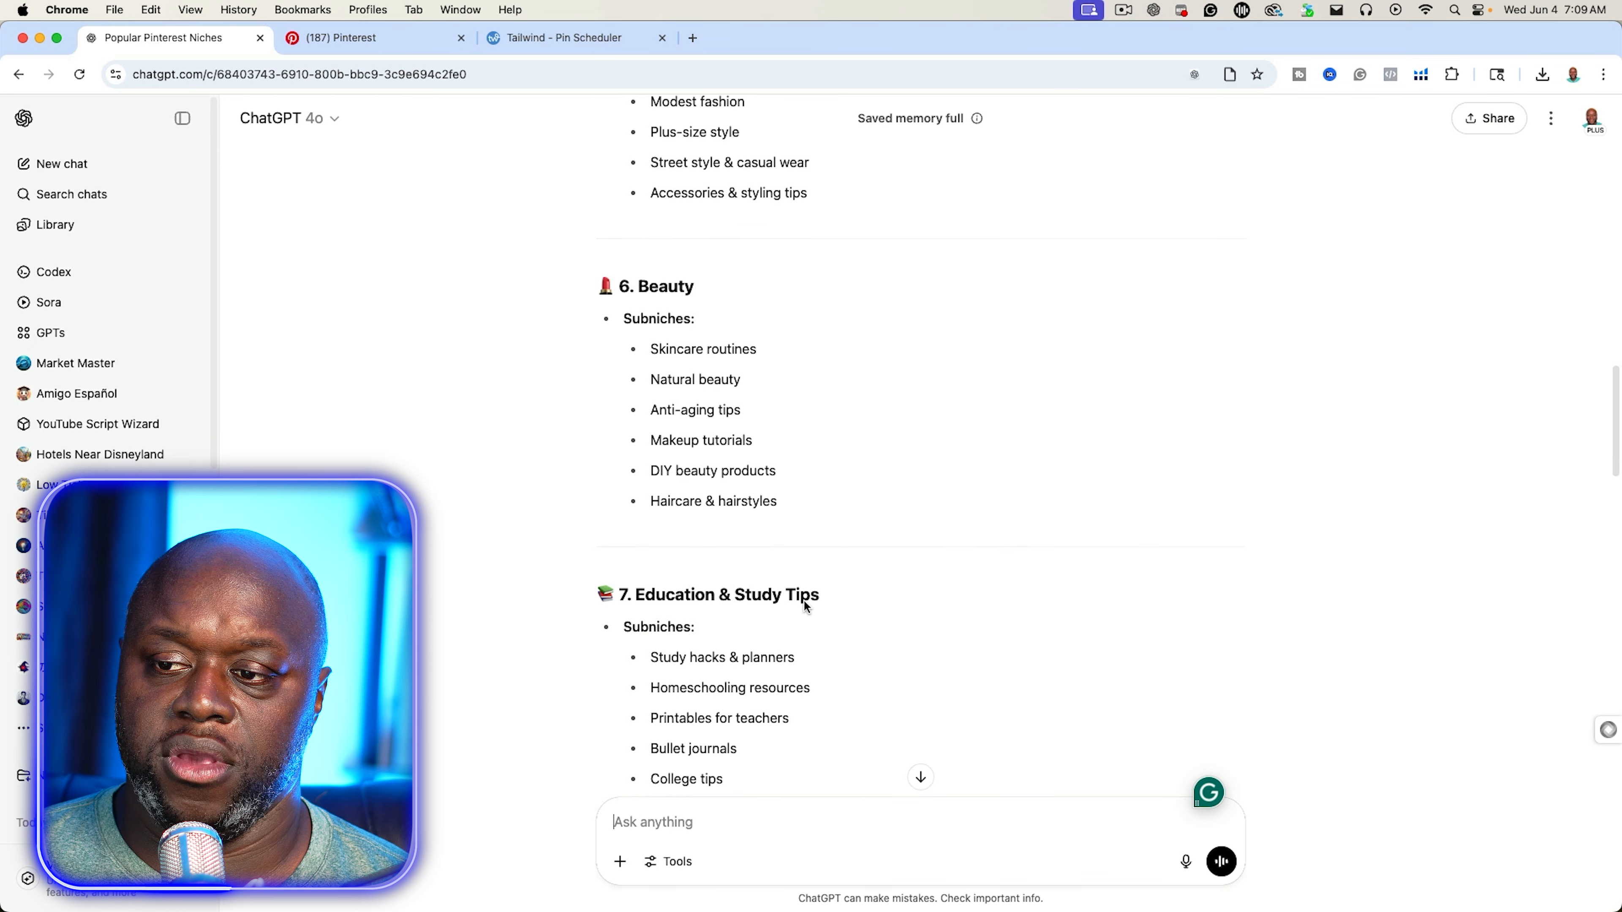
scroll(804, 605, down, 1)
scroll(806, 607, down, 1)
scroll(806, 595, down, 18)
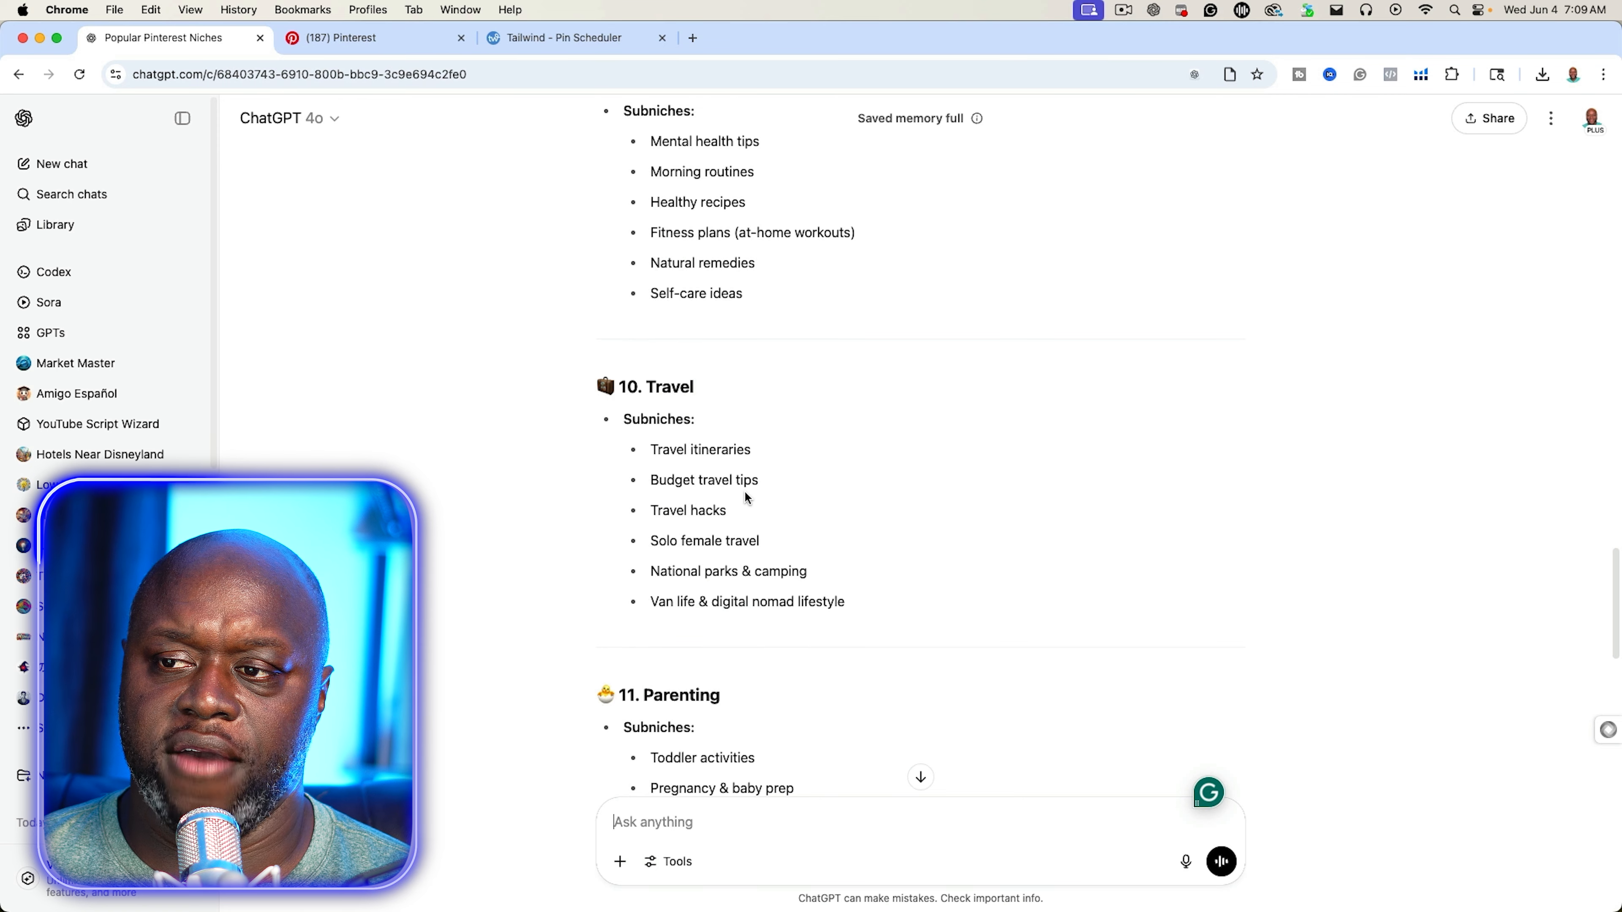
Copy the "Budget travel tips" subniche from the Travel section and send "our niche is Budget travel tips remeber for later"
drag(653, 481, 760, 480)
right_click(728, 479)
click(760, 514)
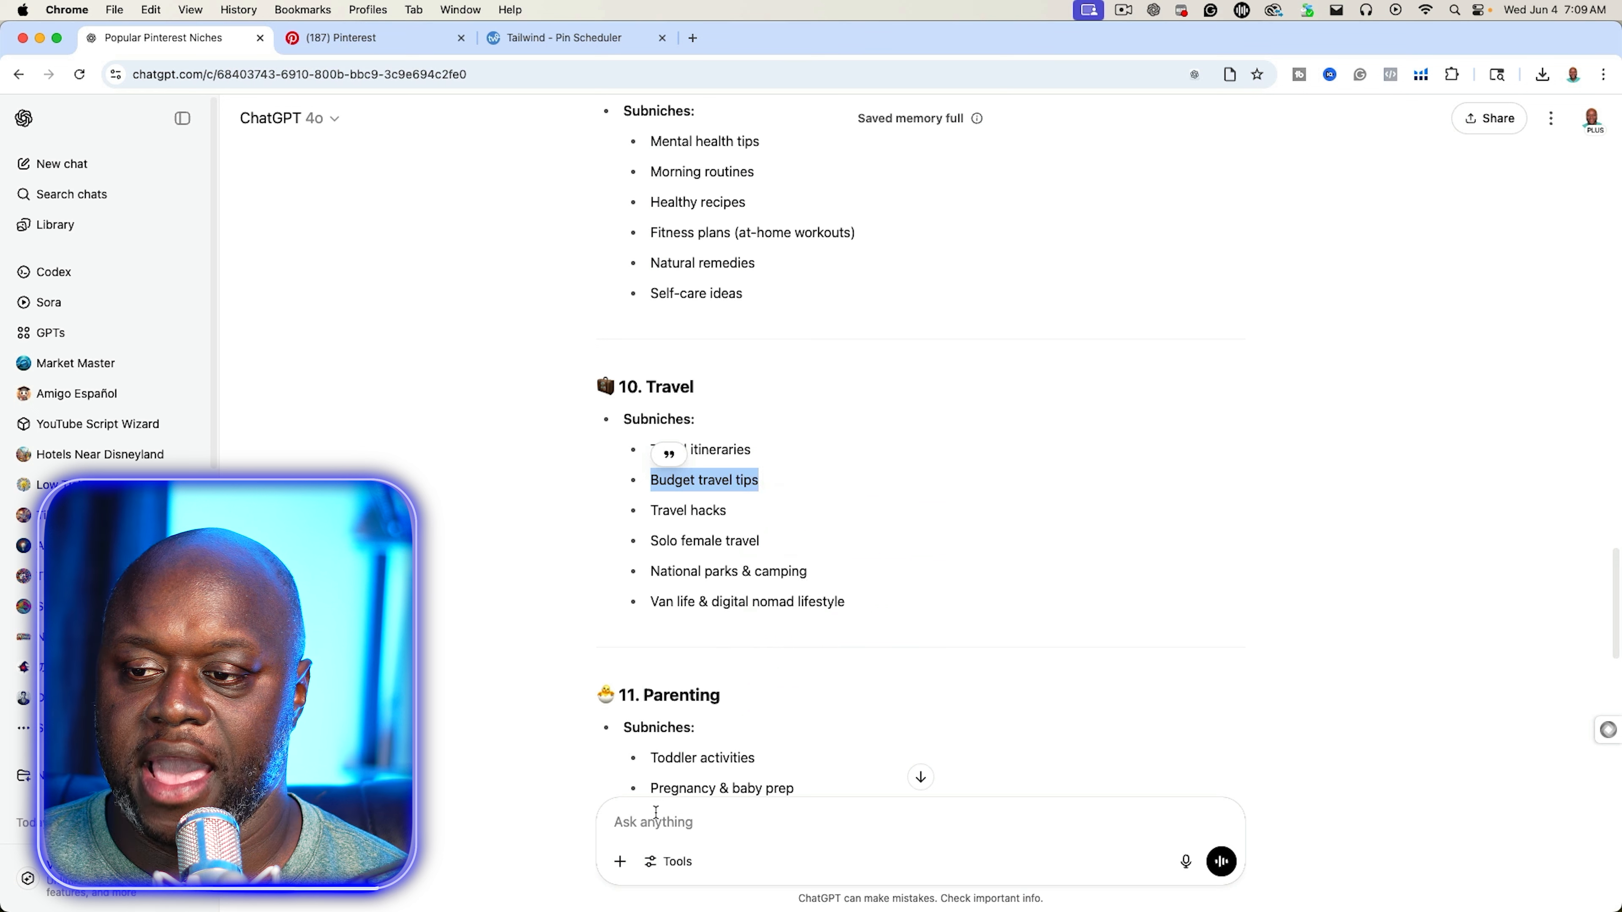
click(664, 800)
text(ou)
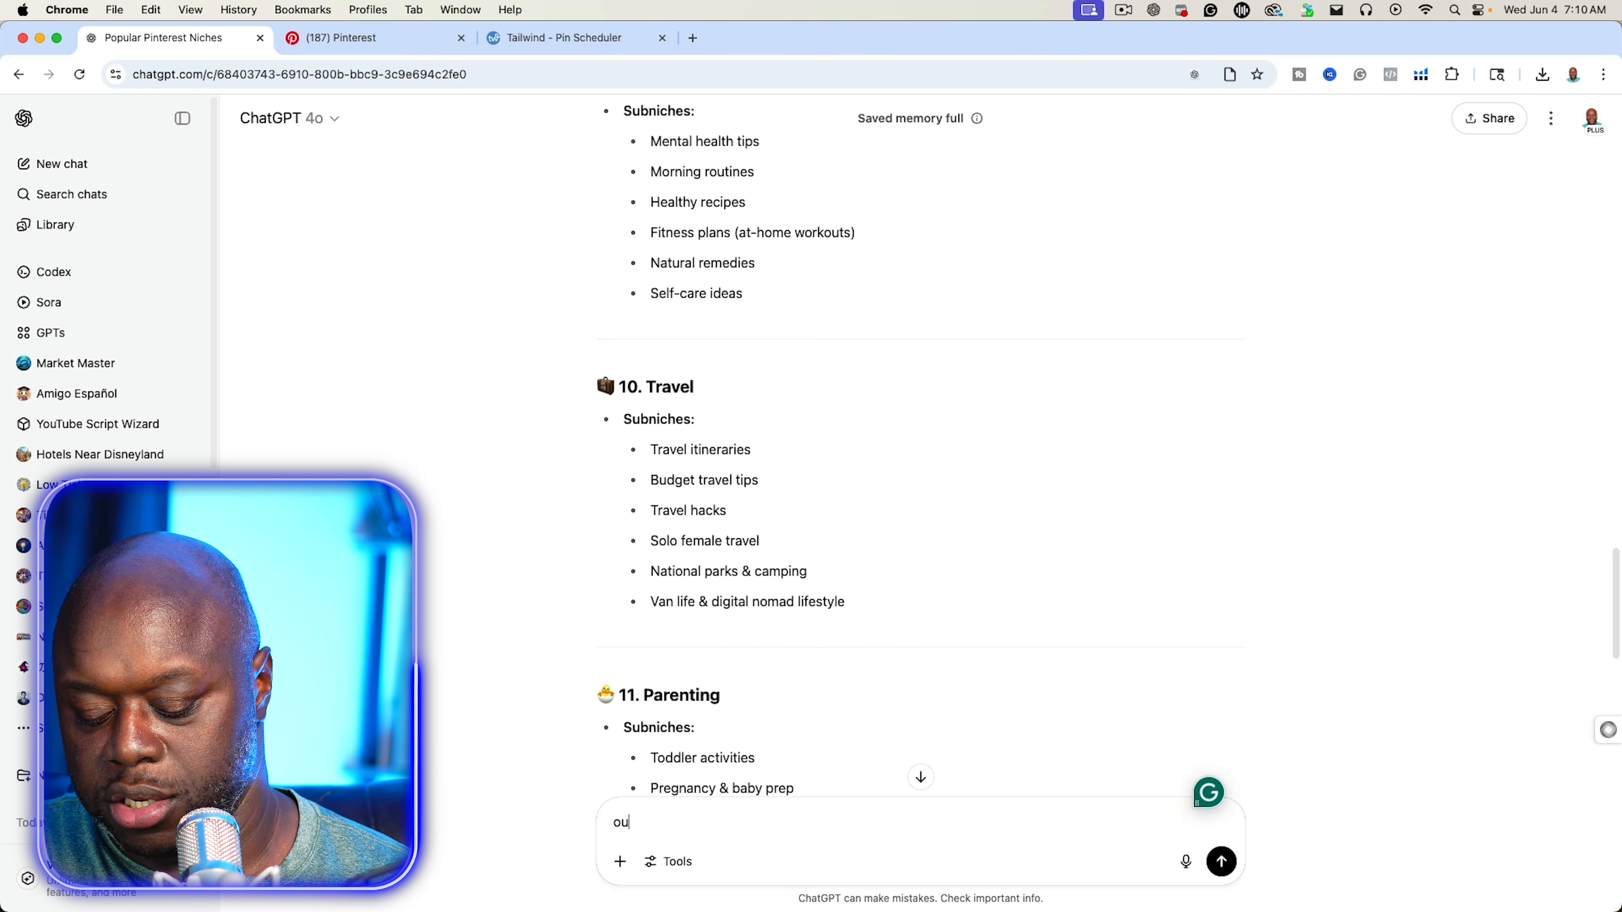
text(r niche is Budget travel tips r)
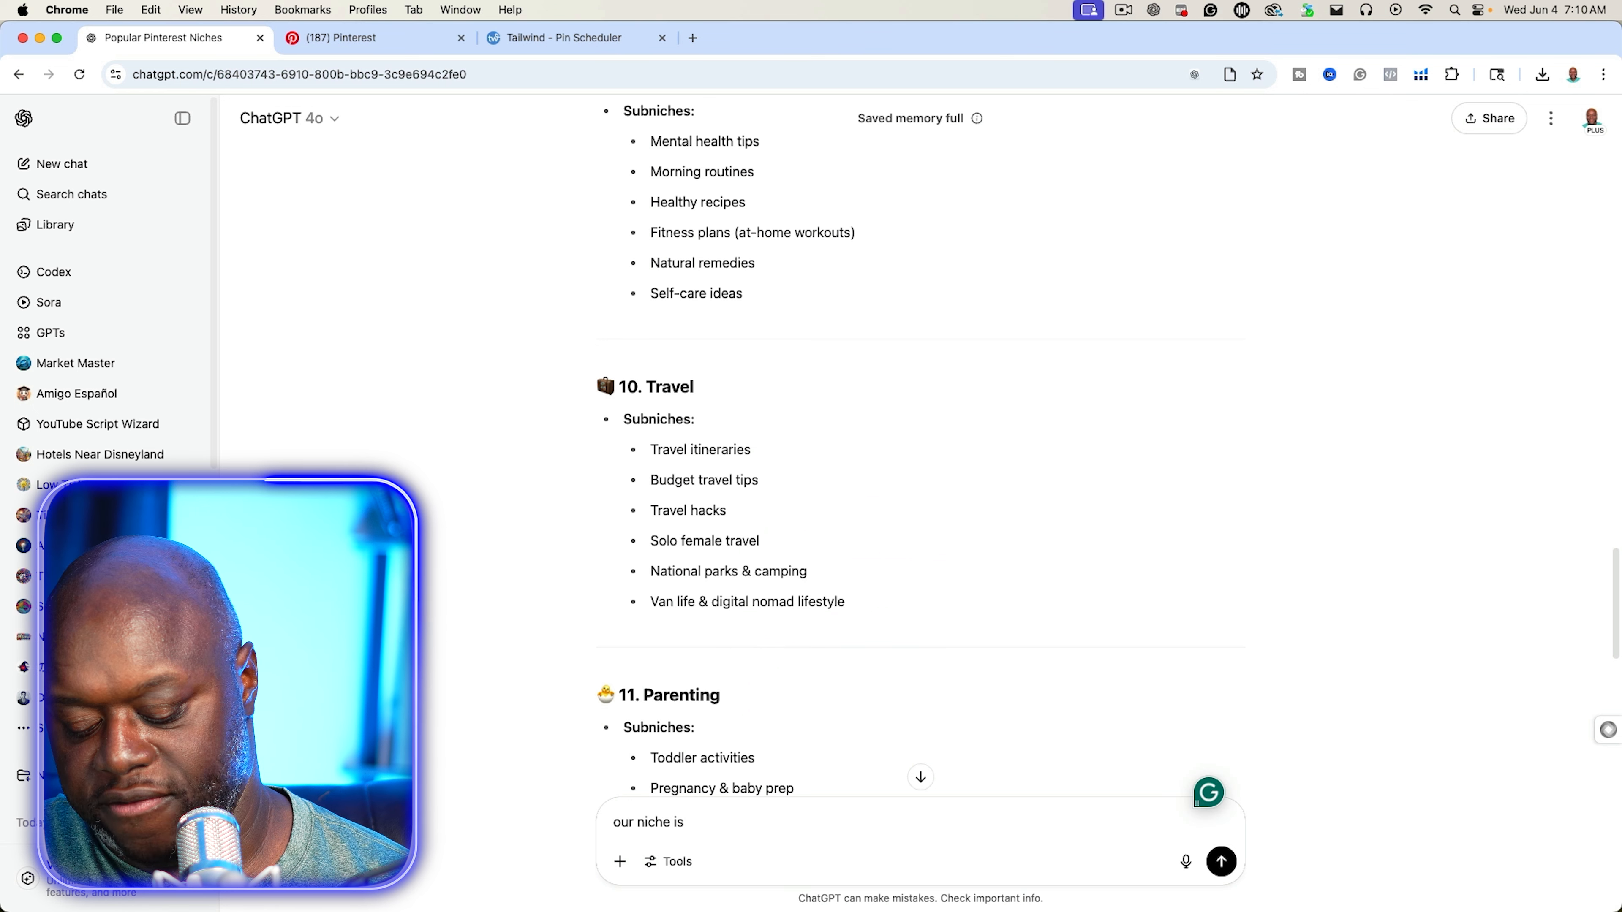
key(super+v)
text(remeber for later)
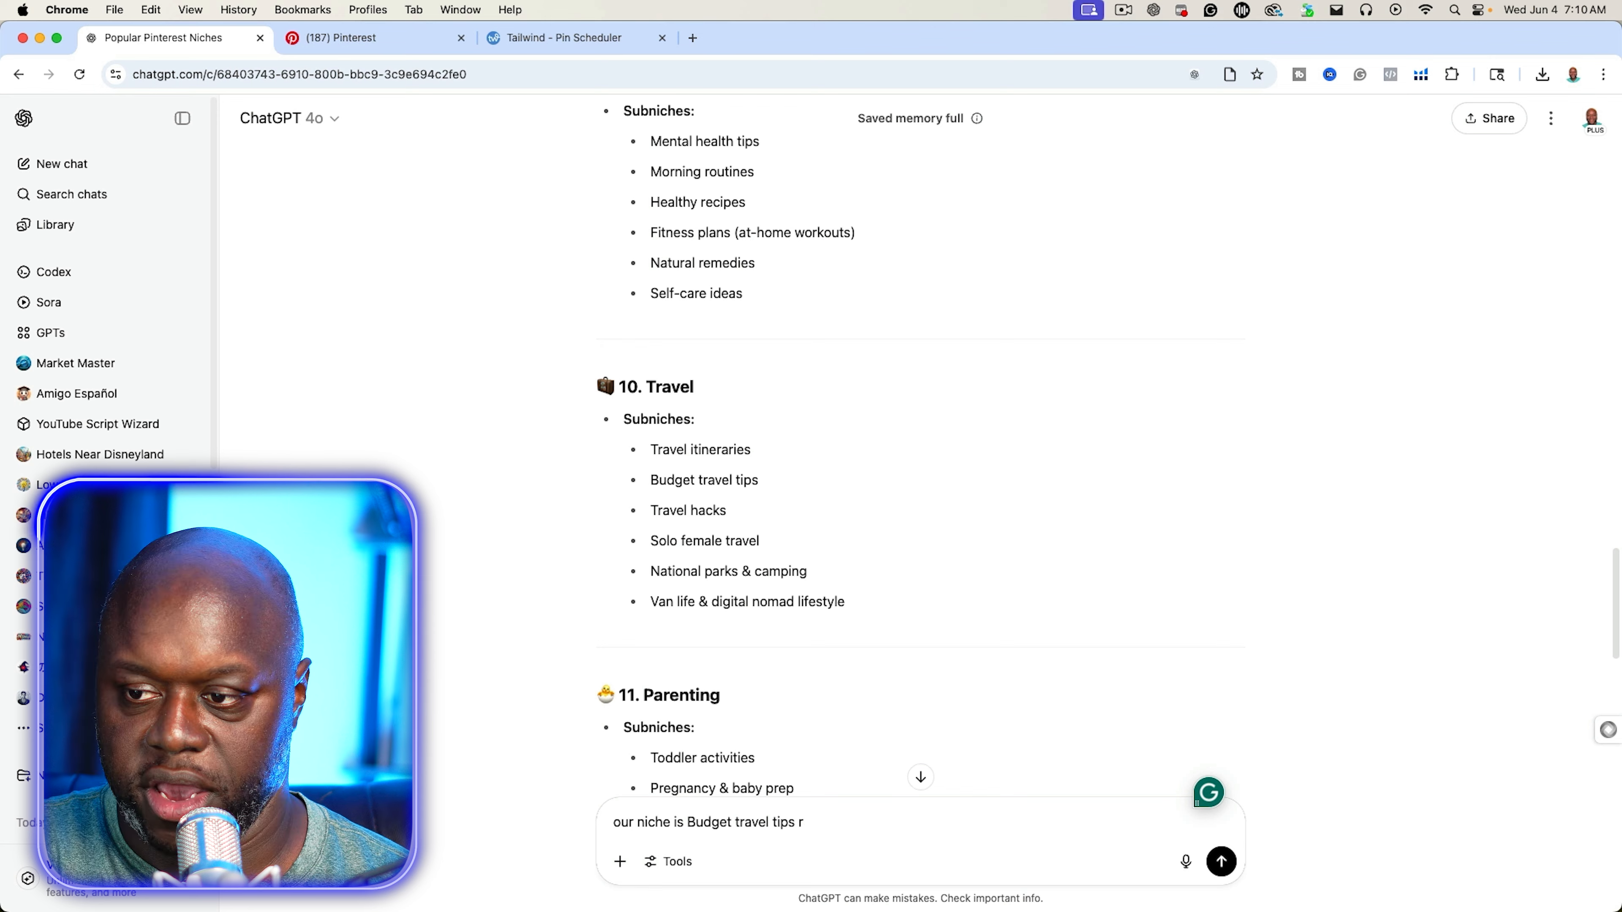
key(Return)
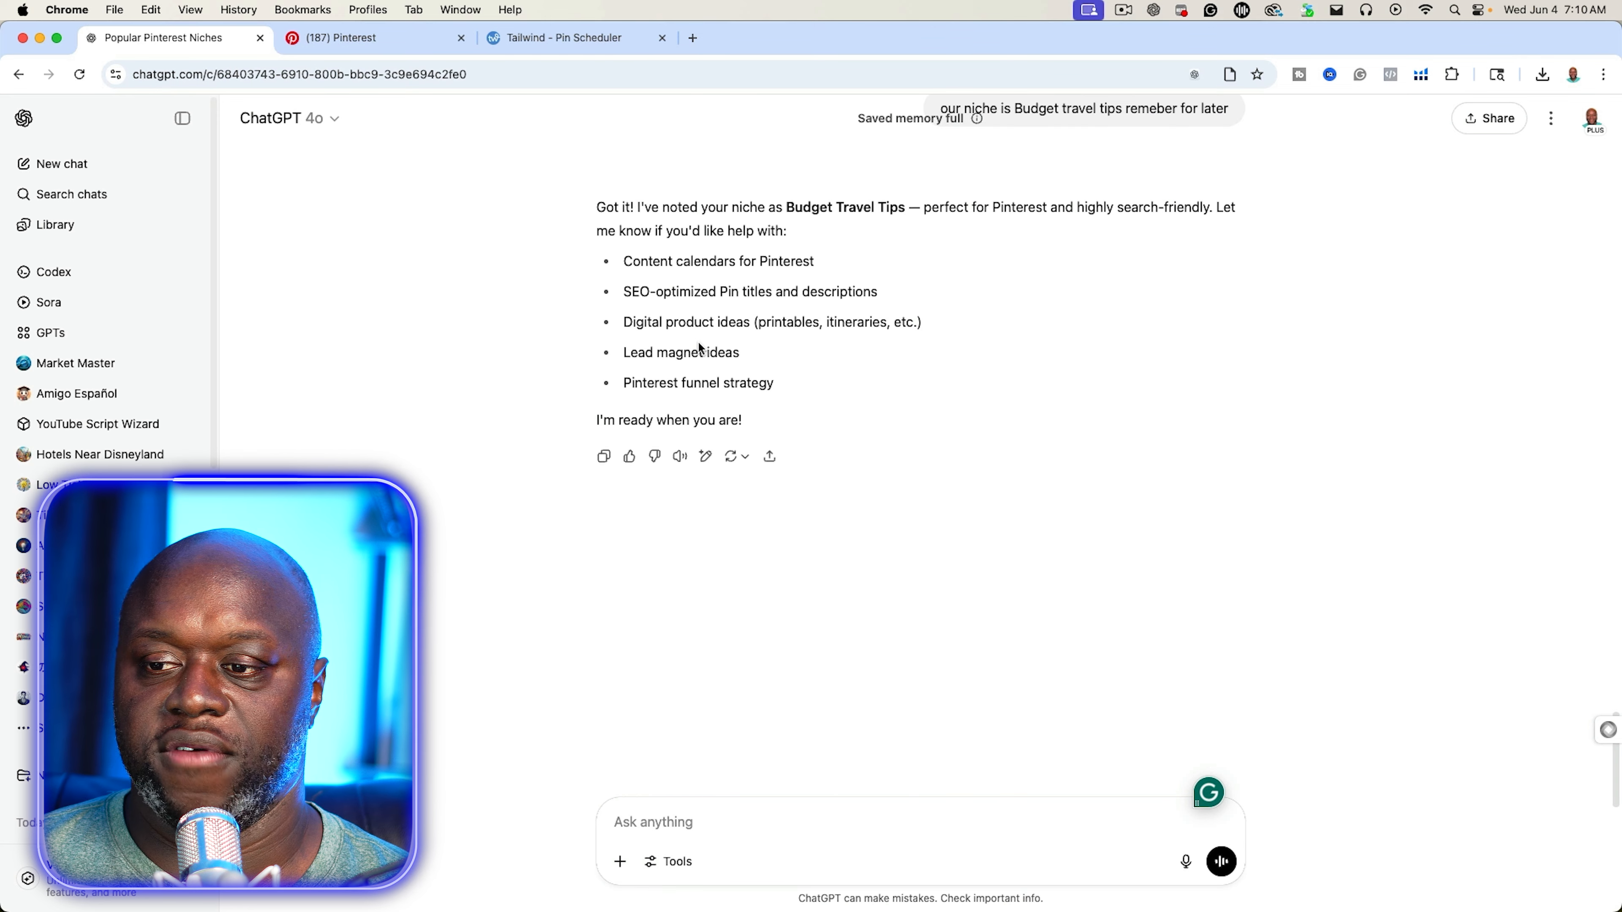
Ask for 20 keywords in the chosen niche that have high traffic and low competition
text(knowing out niche please list 20 keywords that have high traffic and low competition)
key(Return)
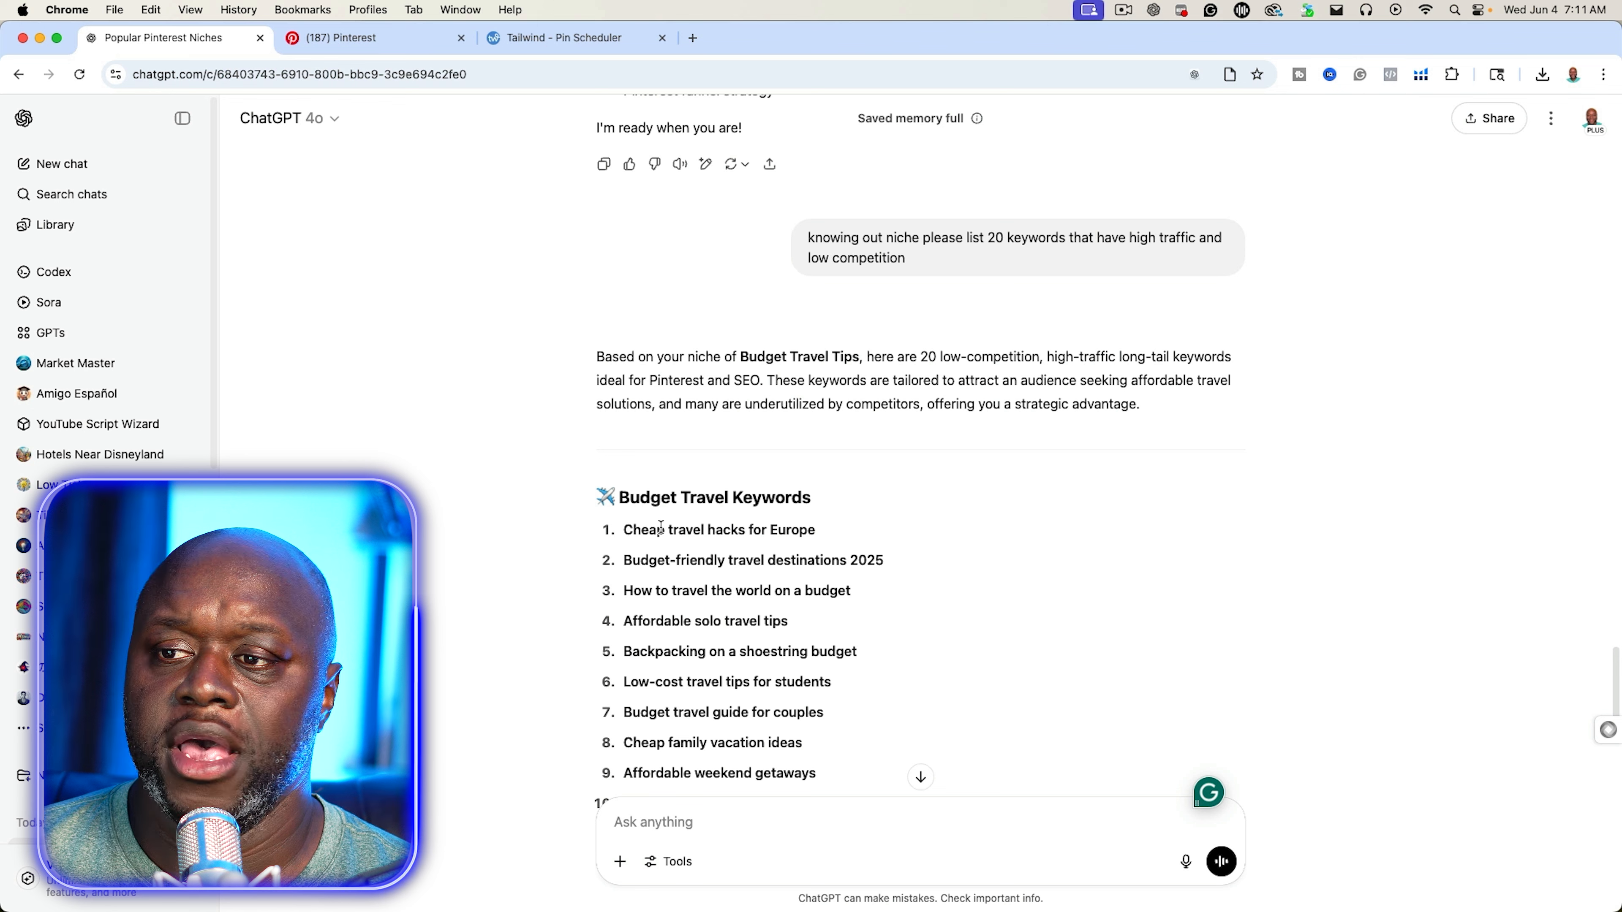
Copy the keyword "Cheap travel hacks for Europe" from the list and search Pinterest for it
drag(624, 531, 815, 533)
right_click(805, 530)
click(833, 568)
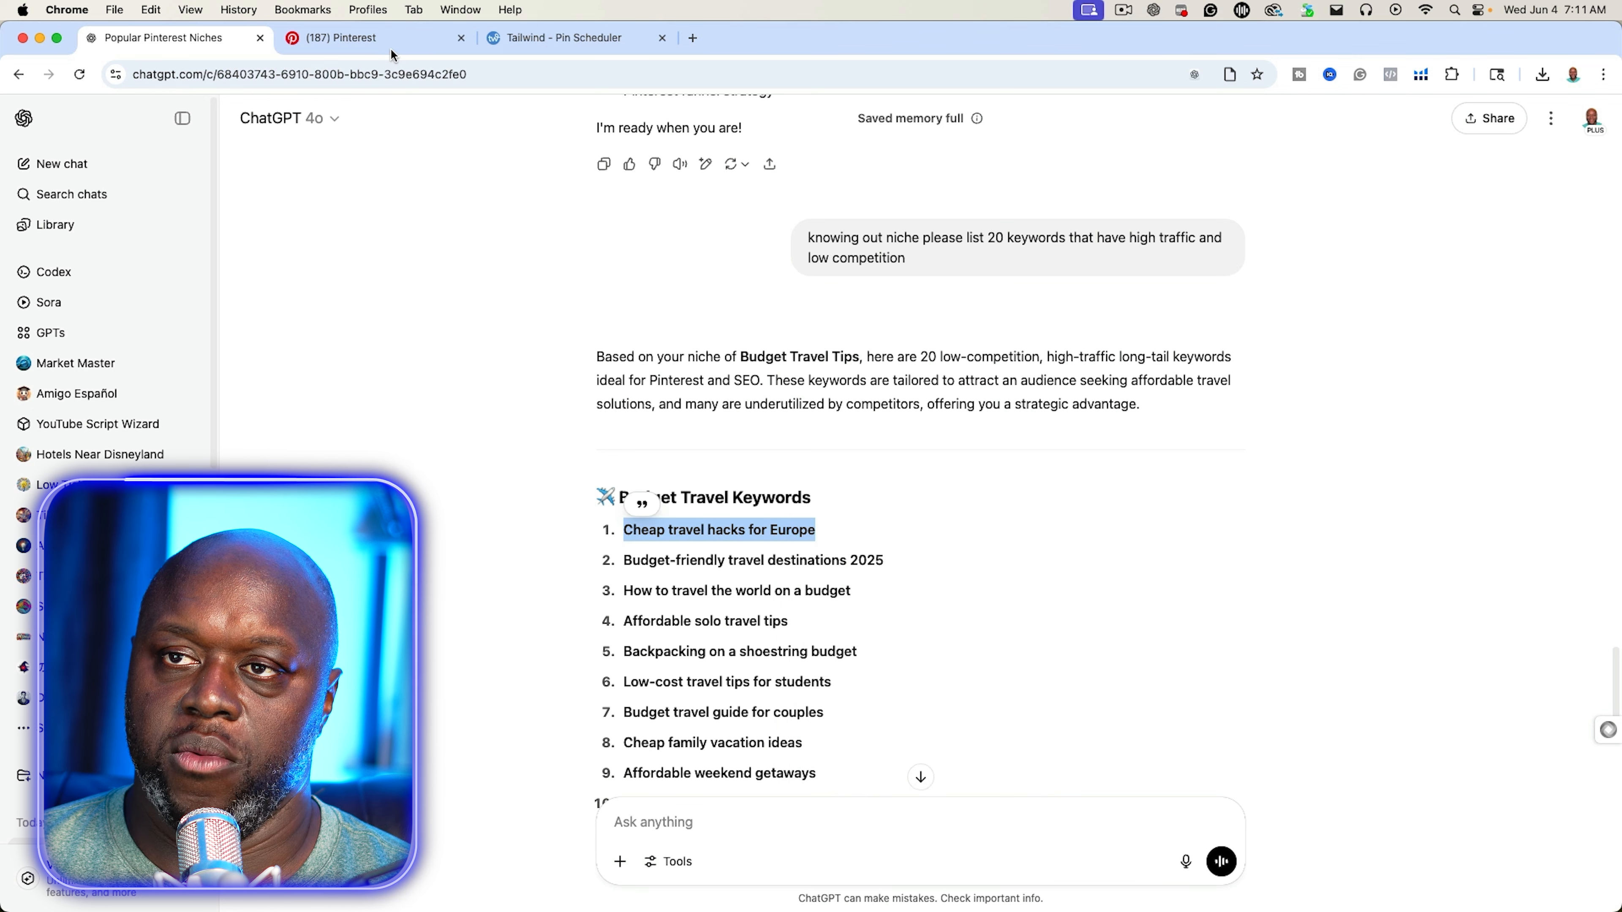
click(390, 42)
key(super+v)
key(Return)
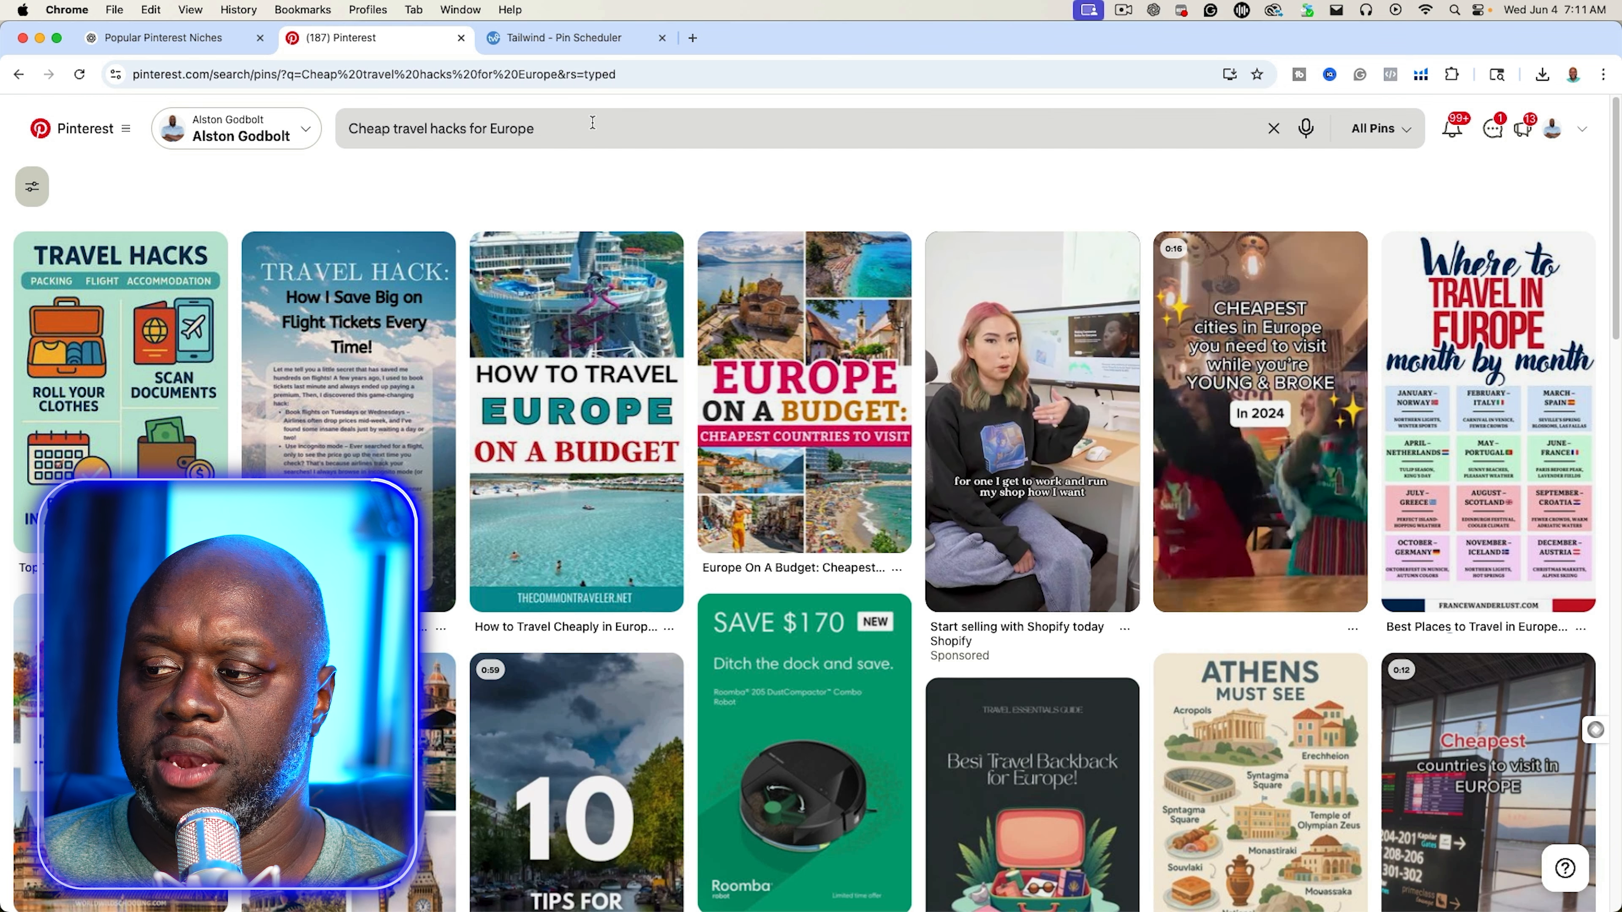
Browse the pin results, open the "Europe On A Budget" pin and save its image
scroll(645, 262, down, 2)
scroll(645, 262, down, 10)
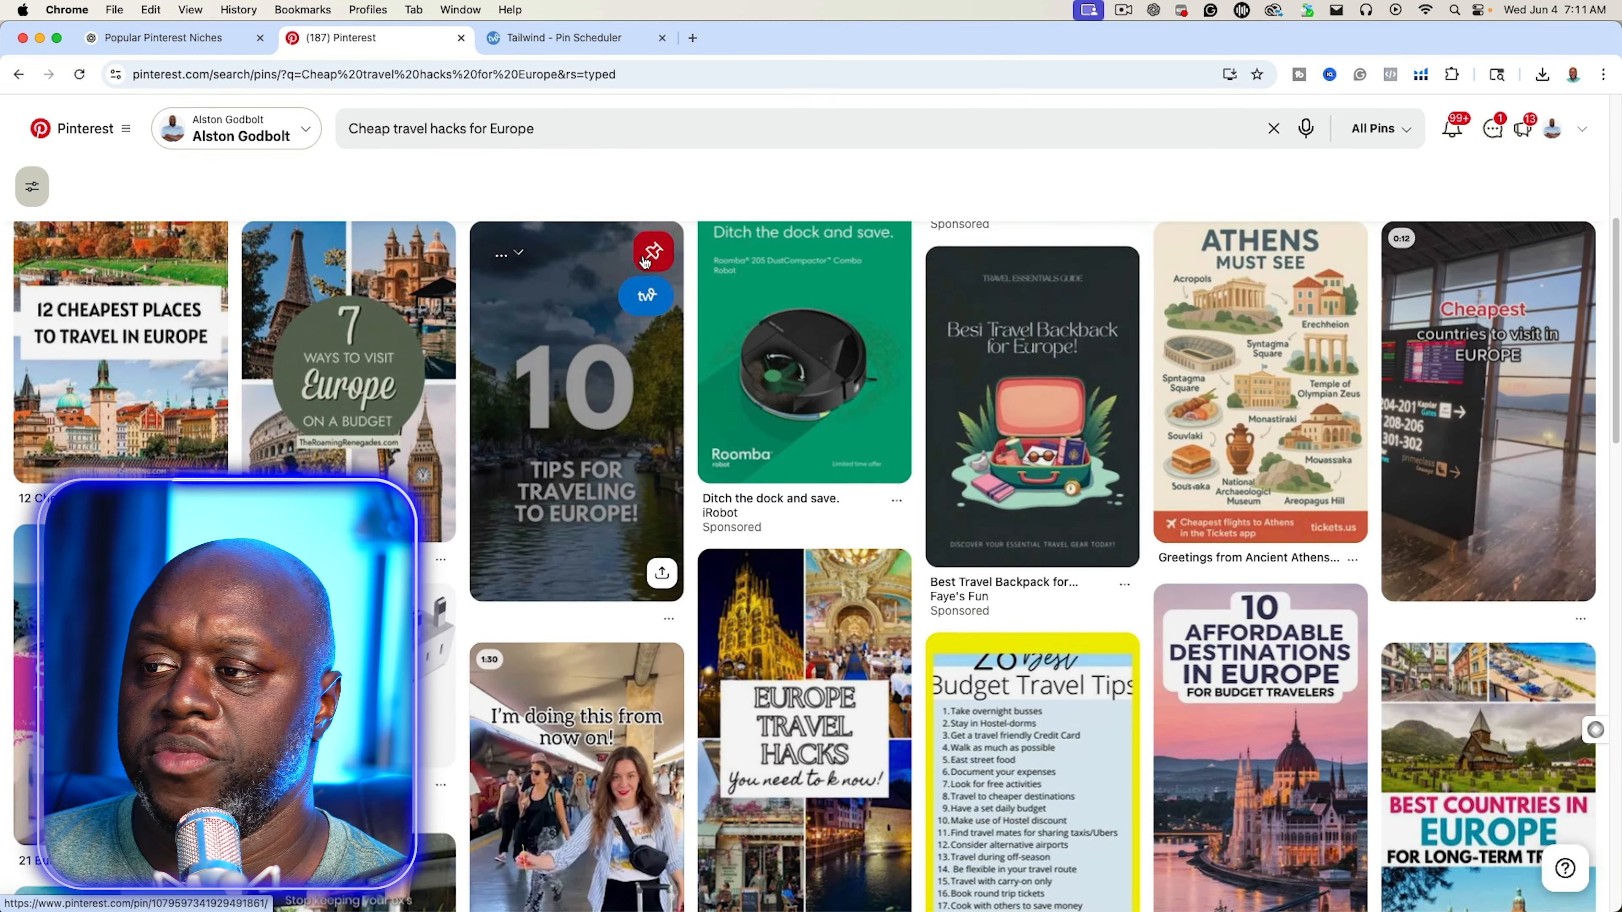
scroll(644, 270, down, 2)
scroll(643, 271, up, 9)
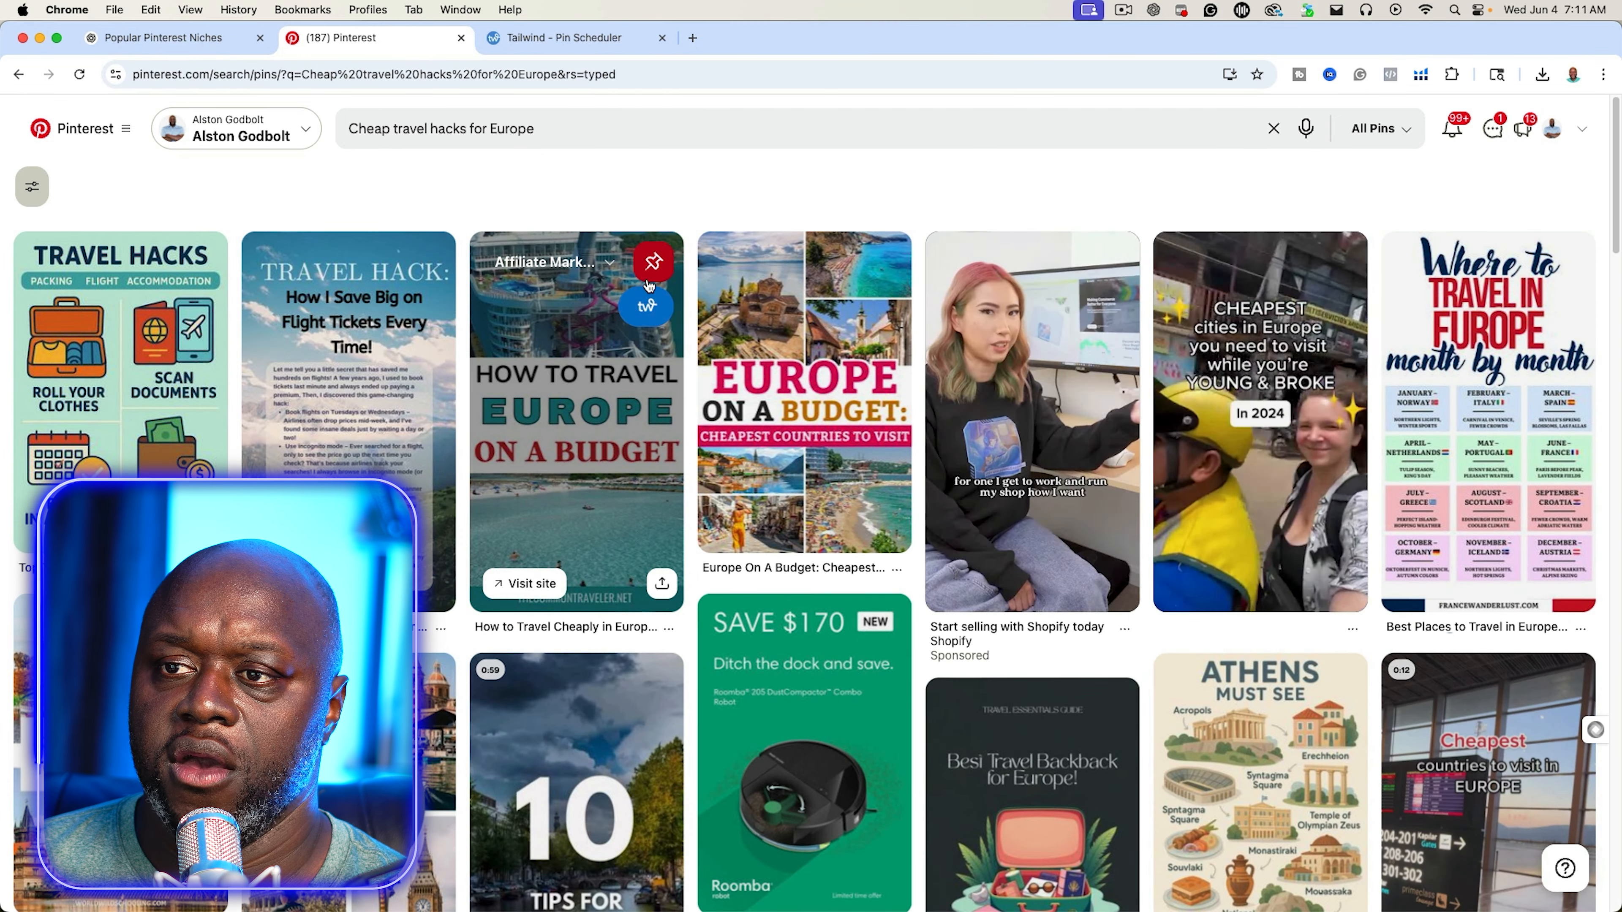
click(909, 393)
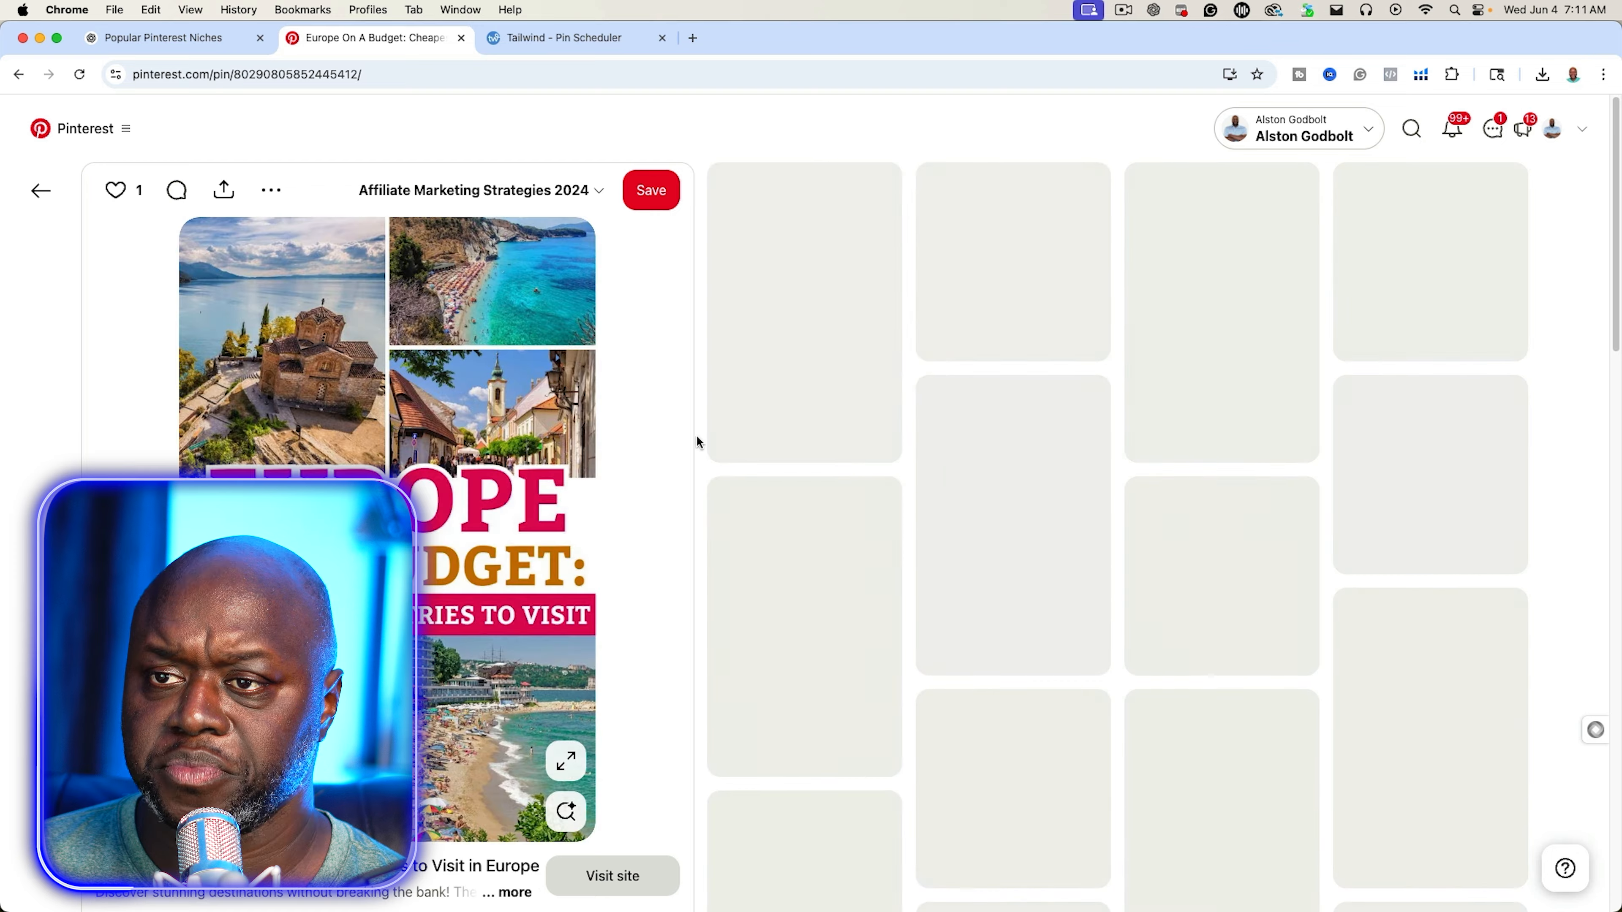
right_click(414, 419)
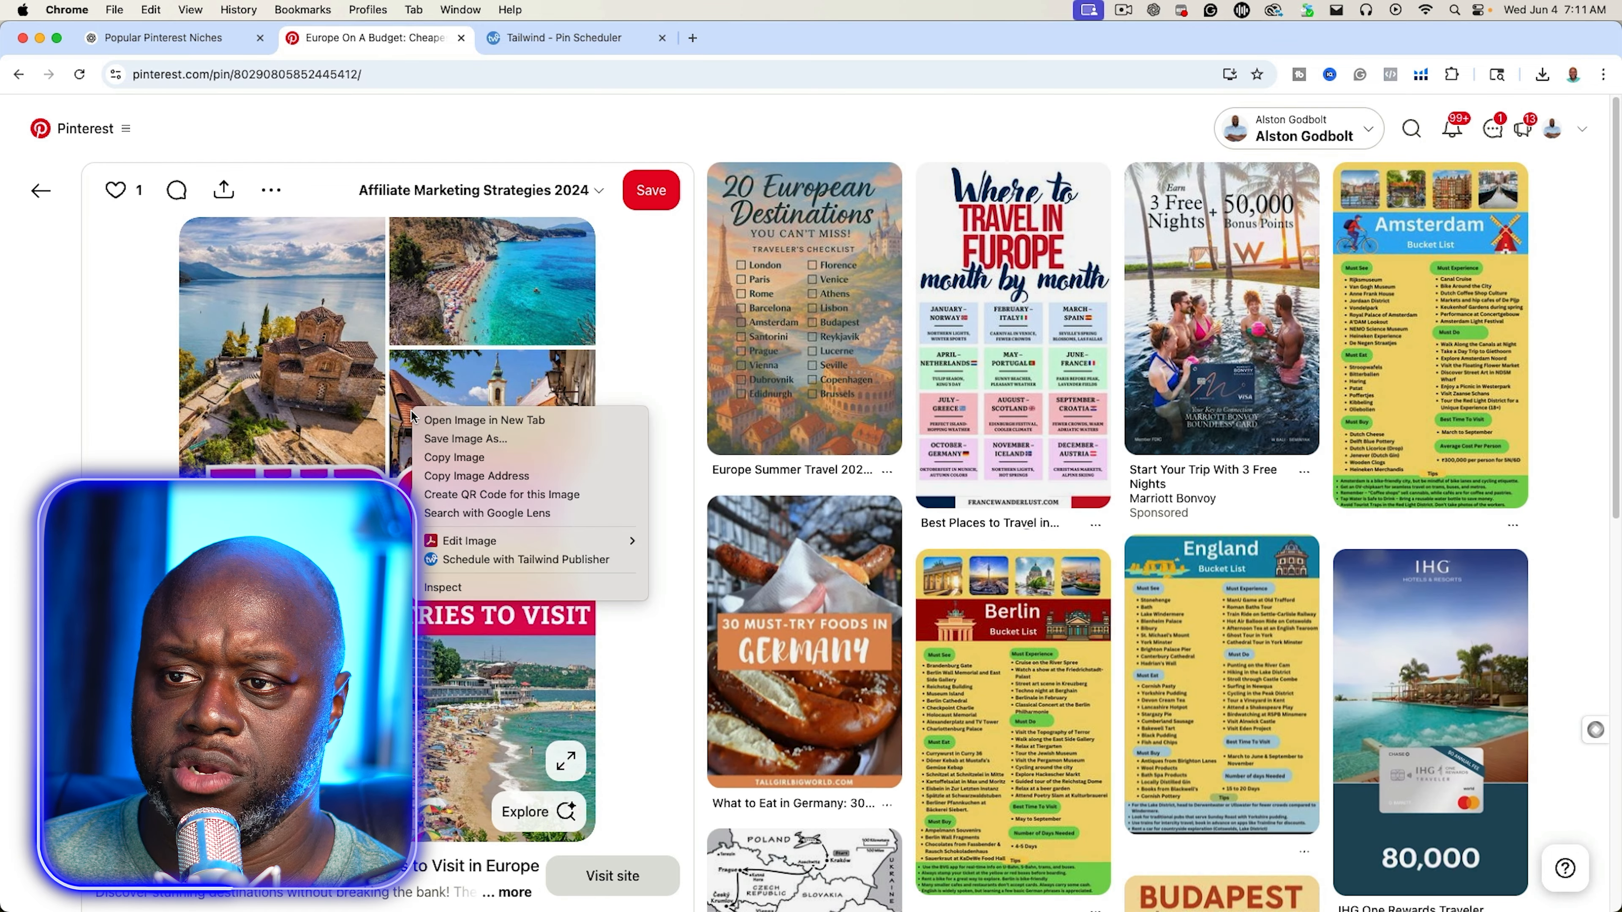
click(466, 439)
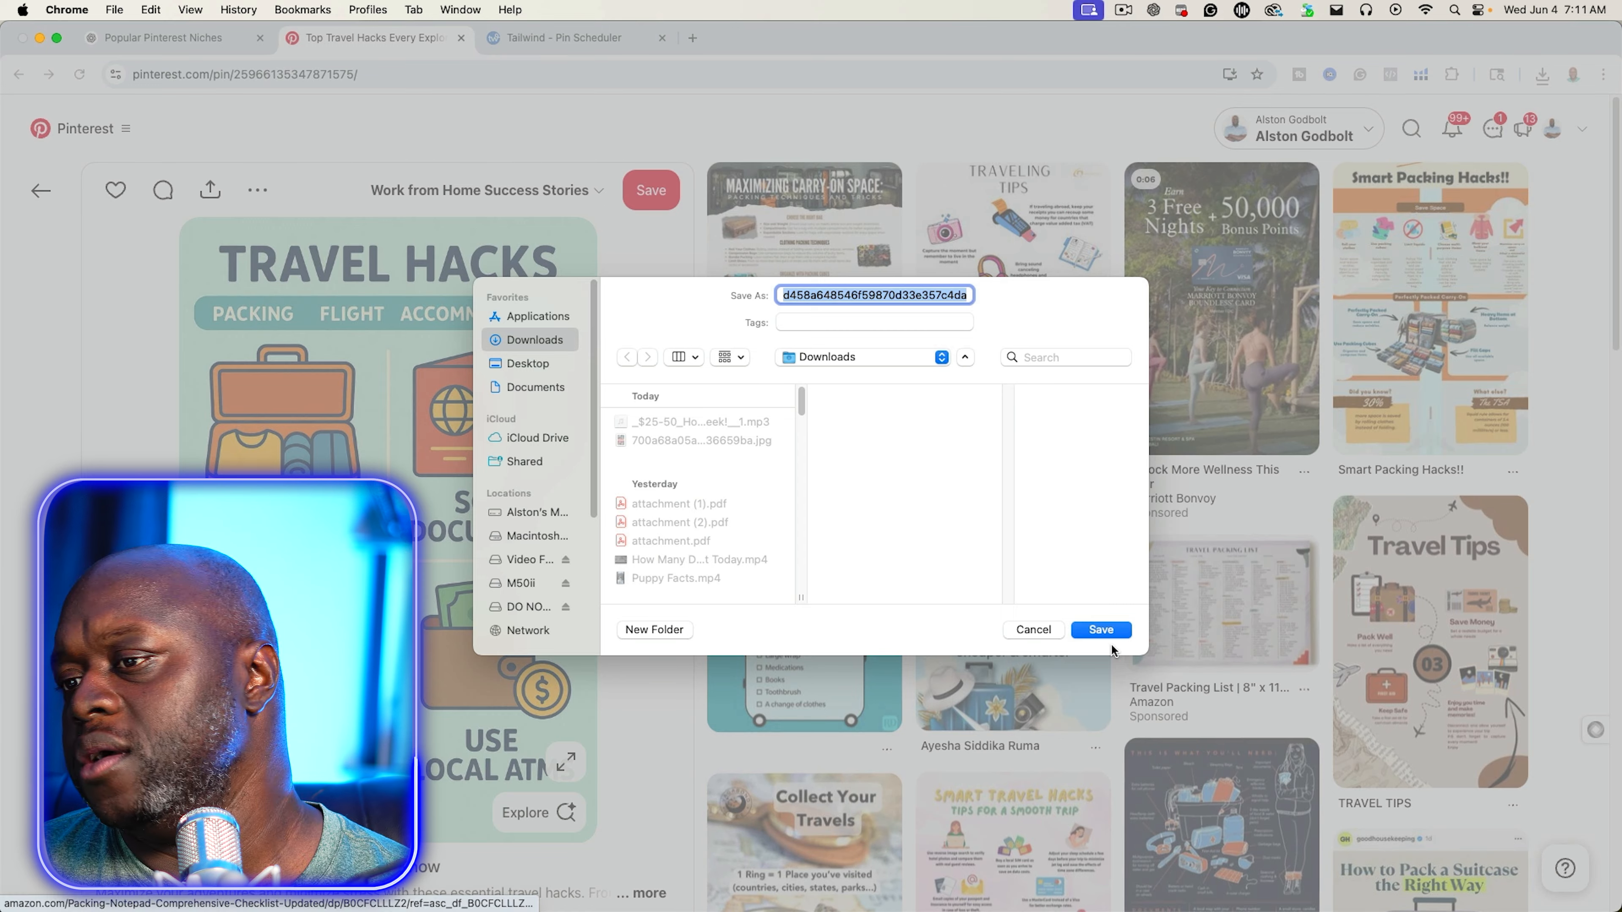
Save the Travel Hacks infographic to Downloads, and save the image of the "21 Budget Destinations" pin from the same results
click(1102, 631)
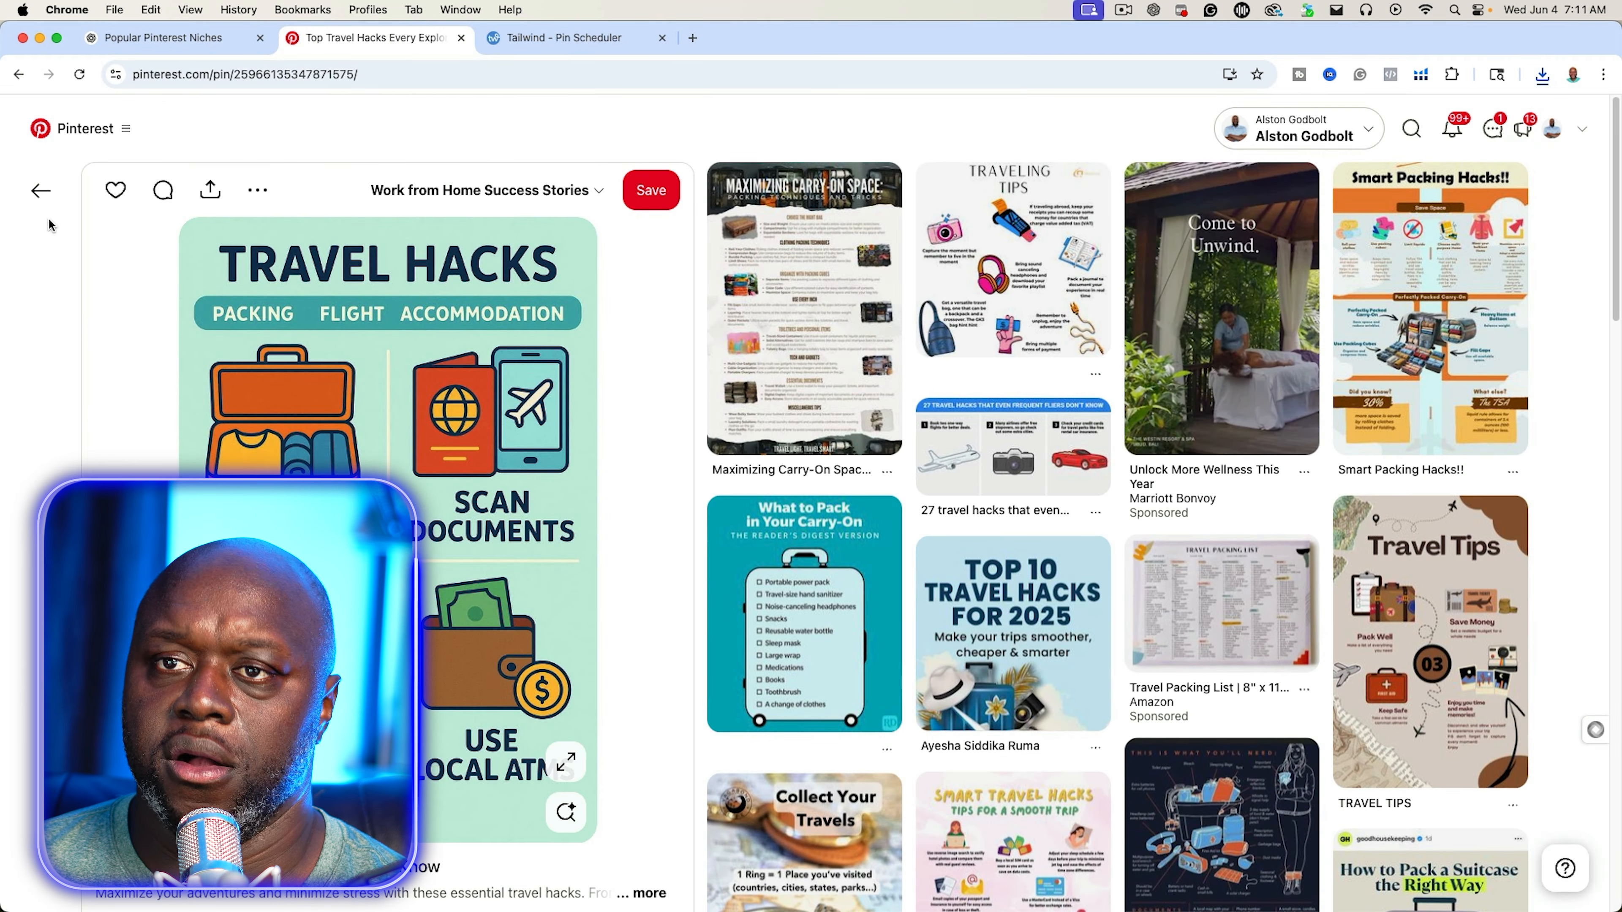
click(40, 191)
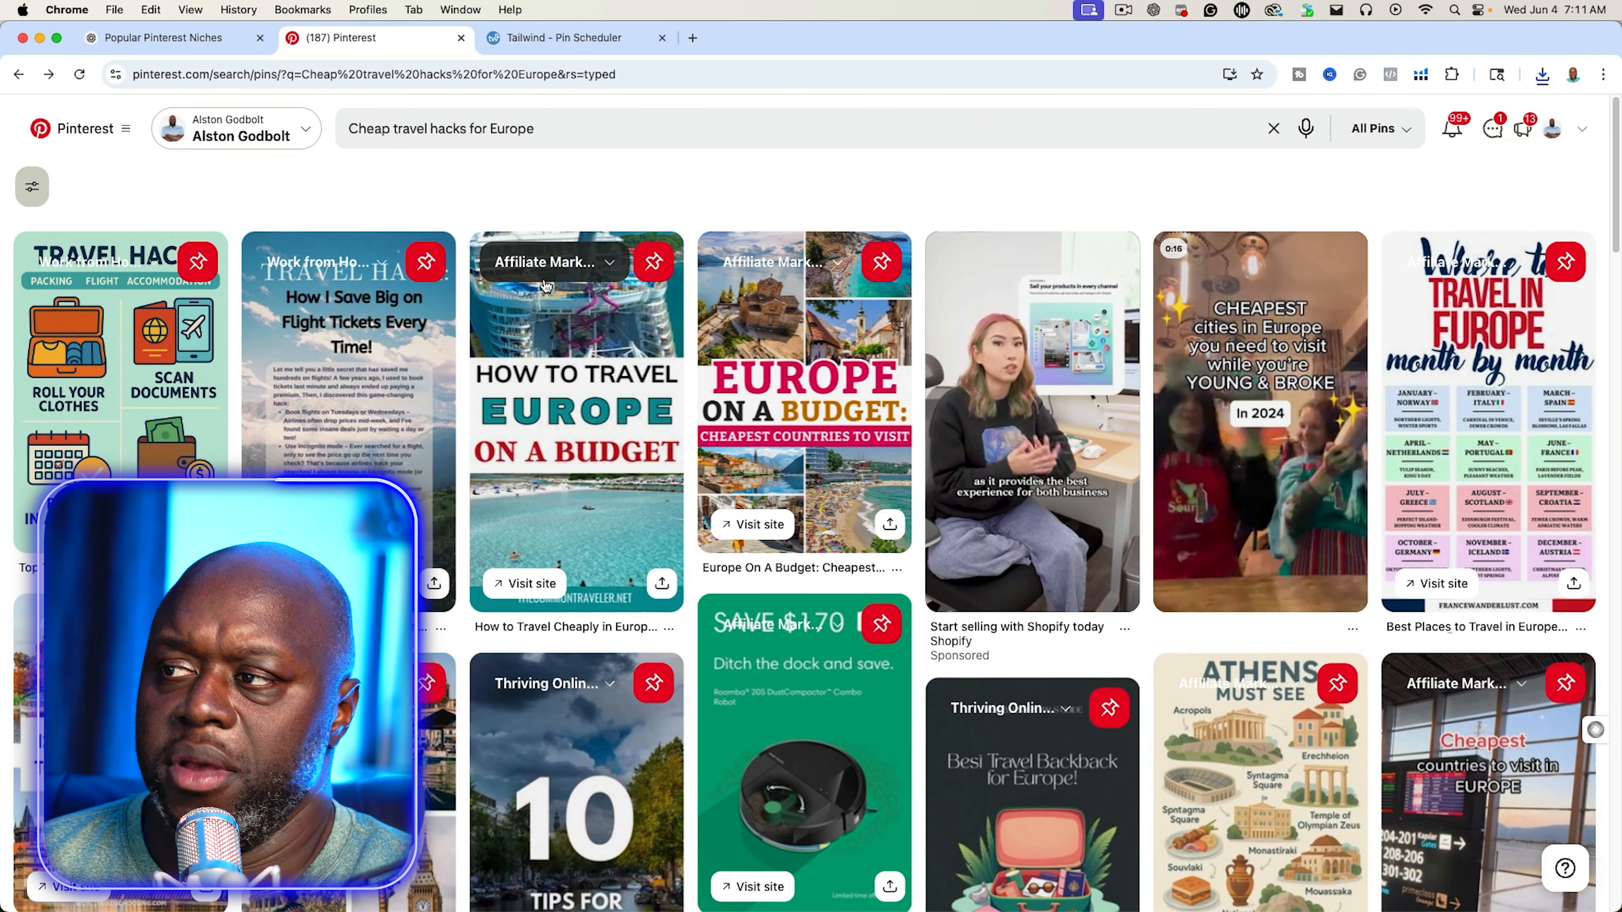
scroll(740, 309, down, 6)
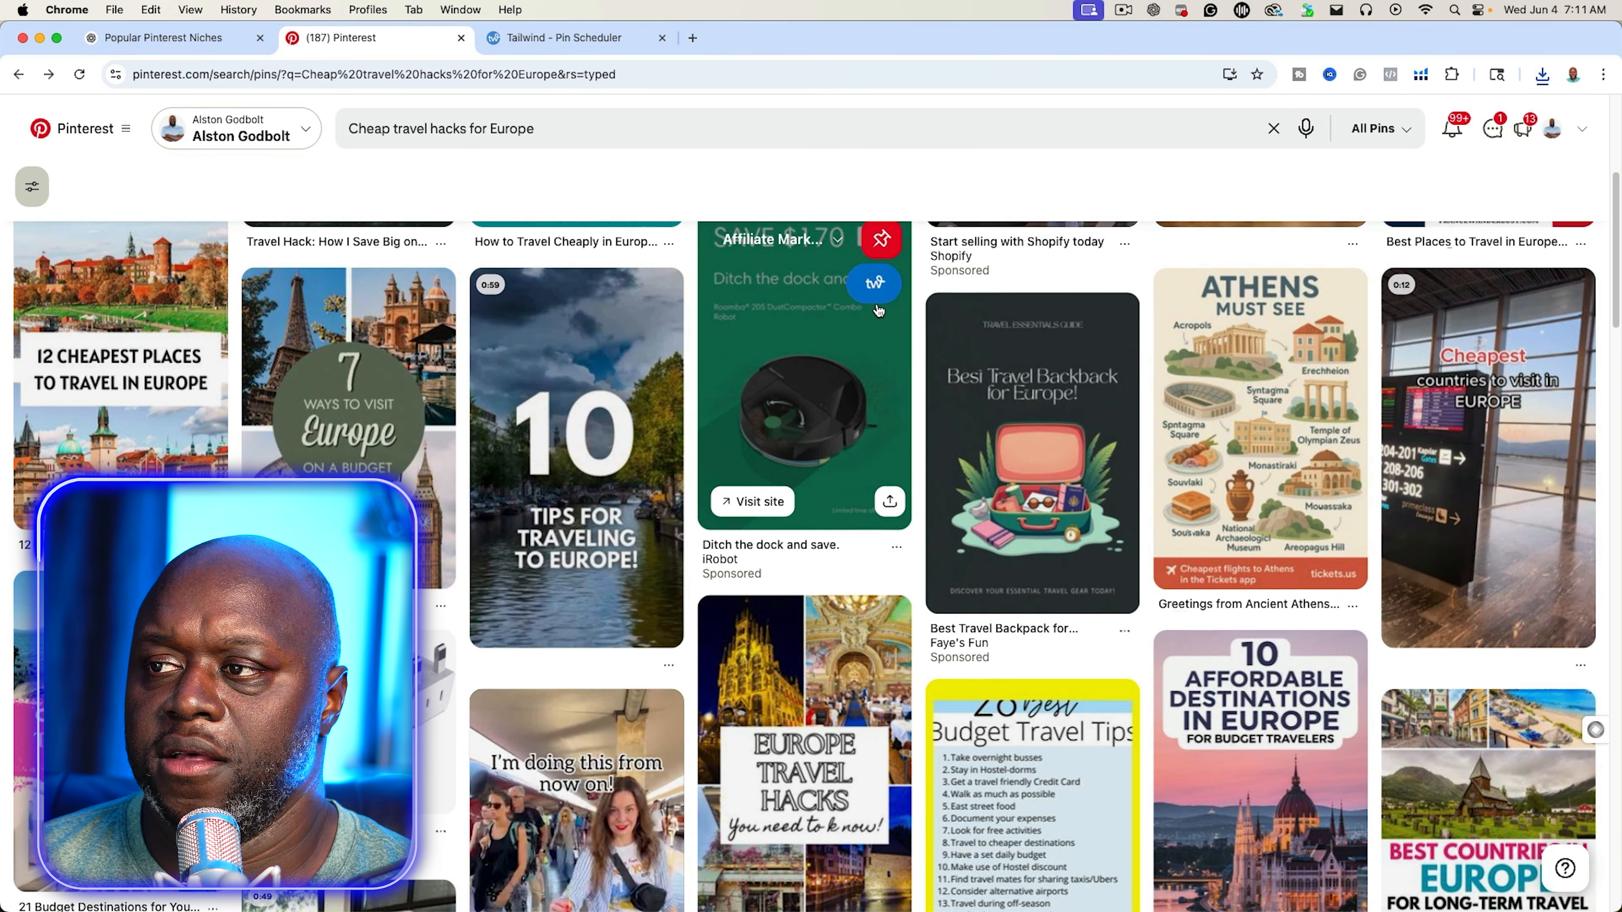
right_click(315, 386)
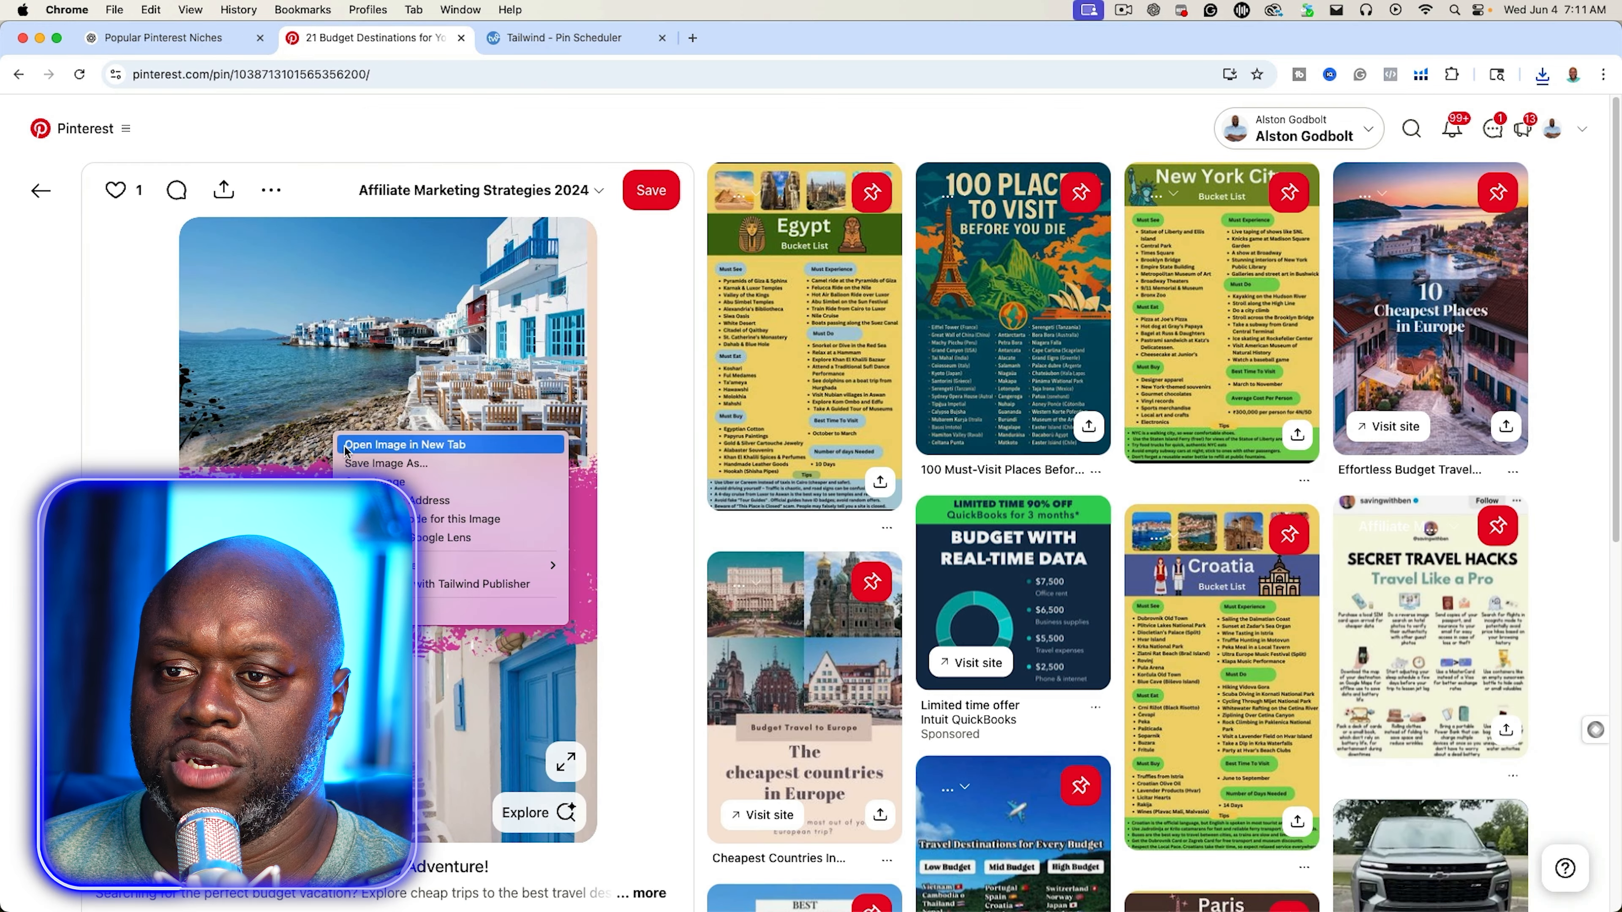
click(397, 465)
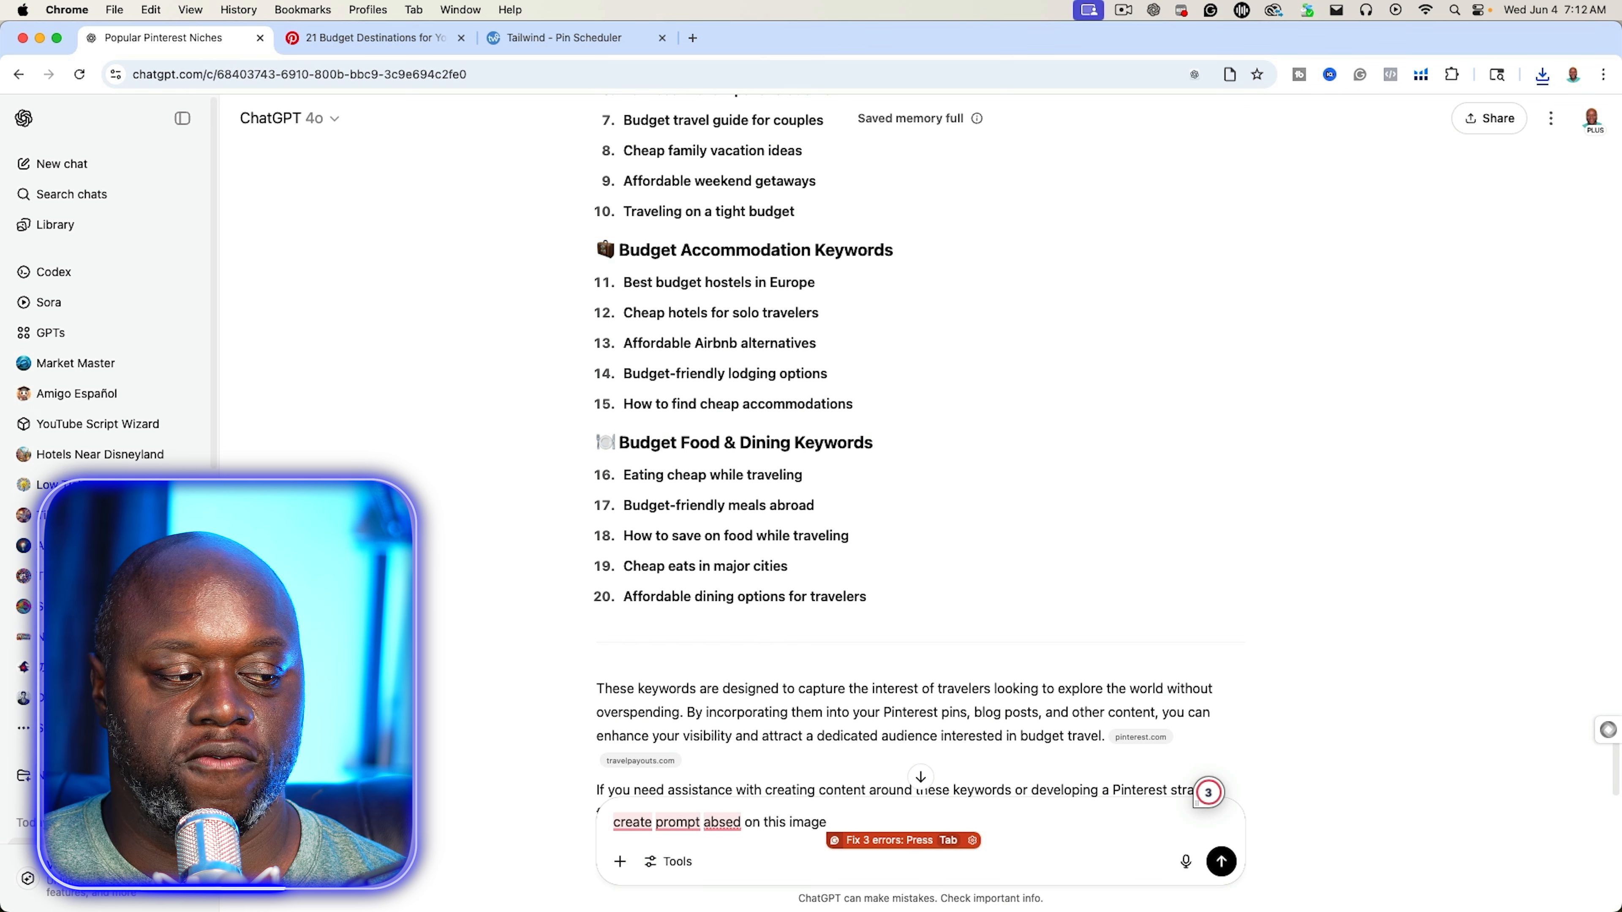
Attach the downloaded Travel Hacks infographic to the ChatGPT message "create prompt absed on this image" and send it
key(super+Tab)
drag(1034, 497, 919, 824)
click(718, 438)
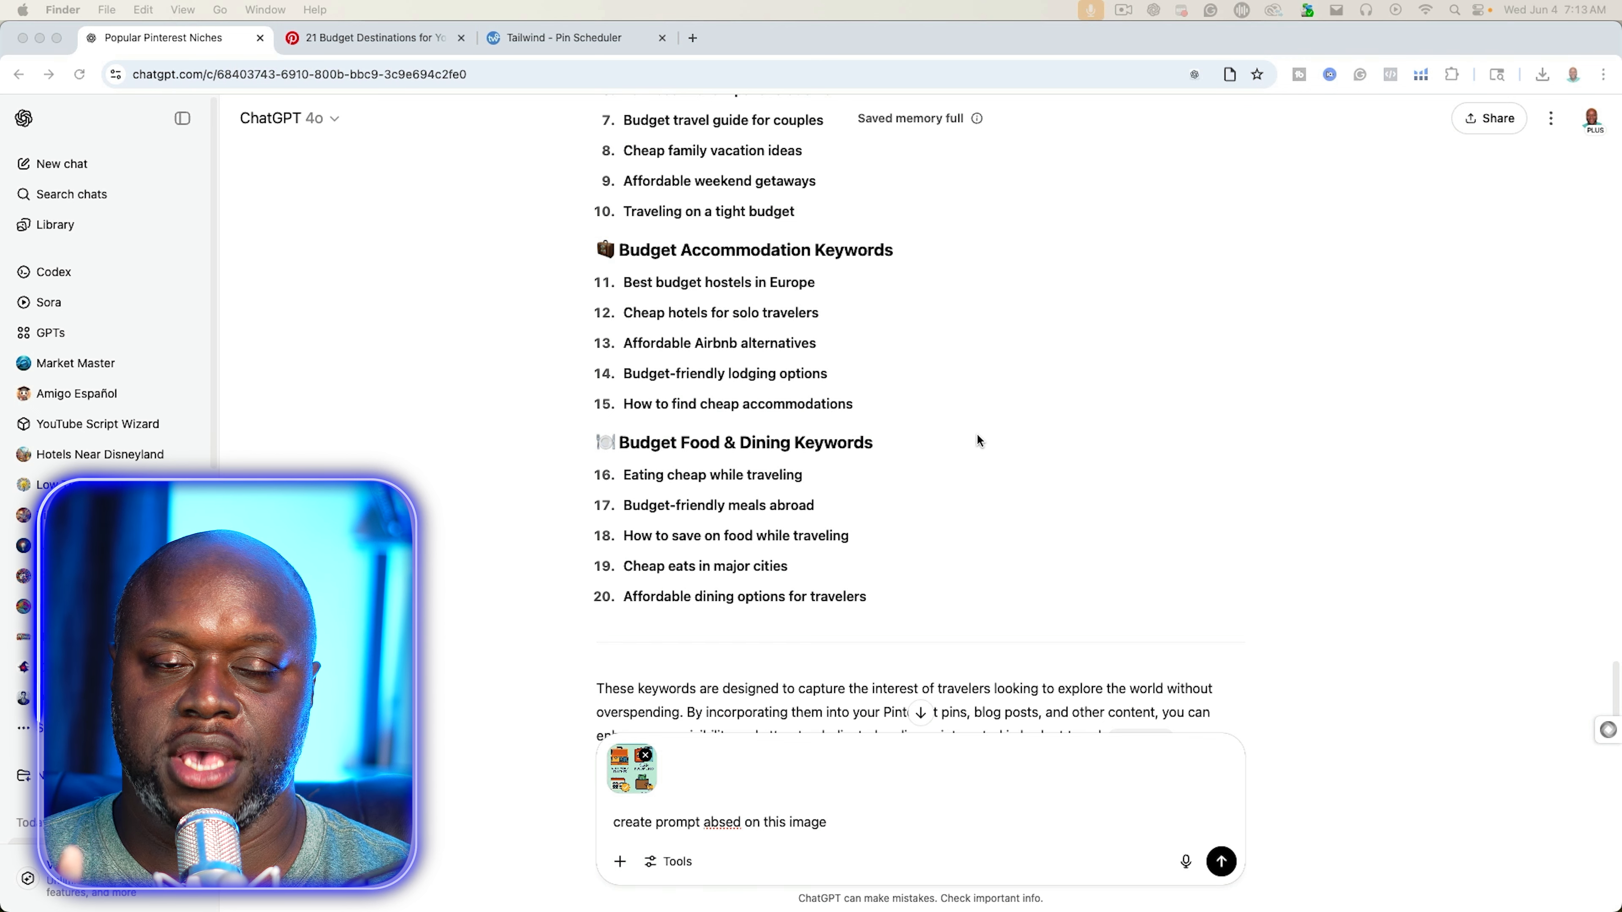
click(1221, 861)
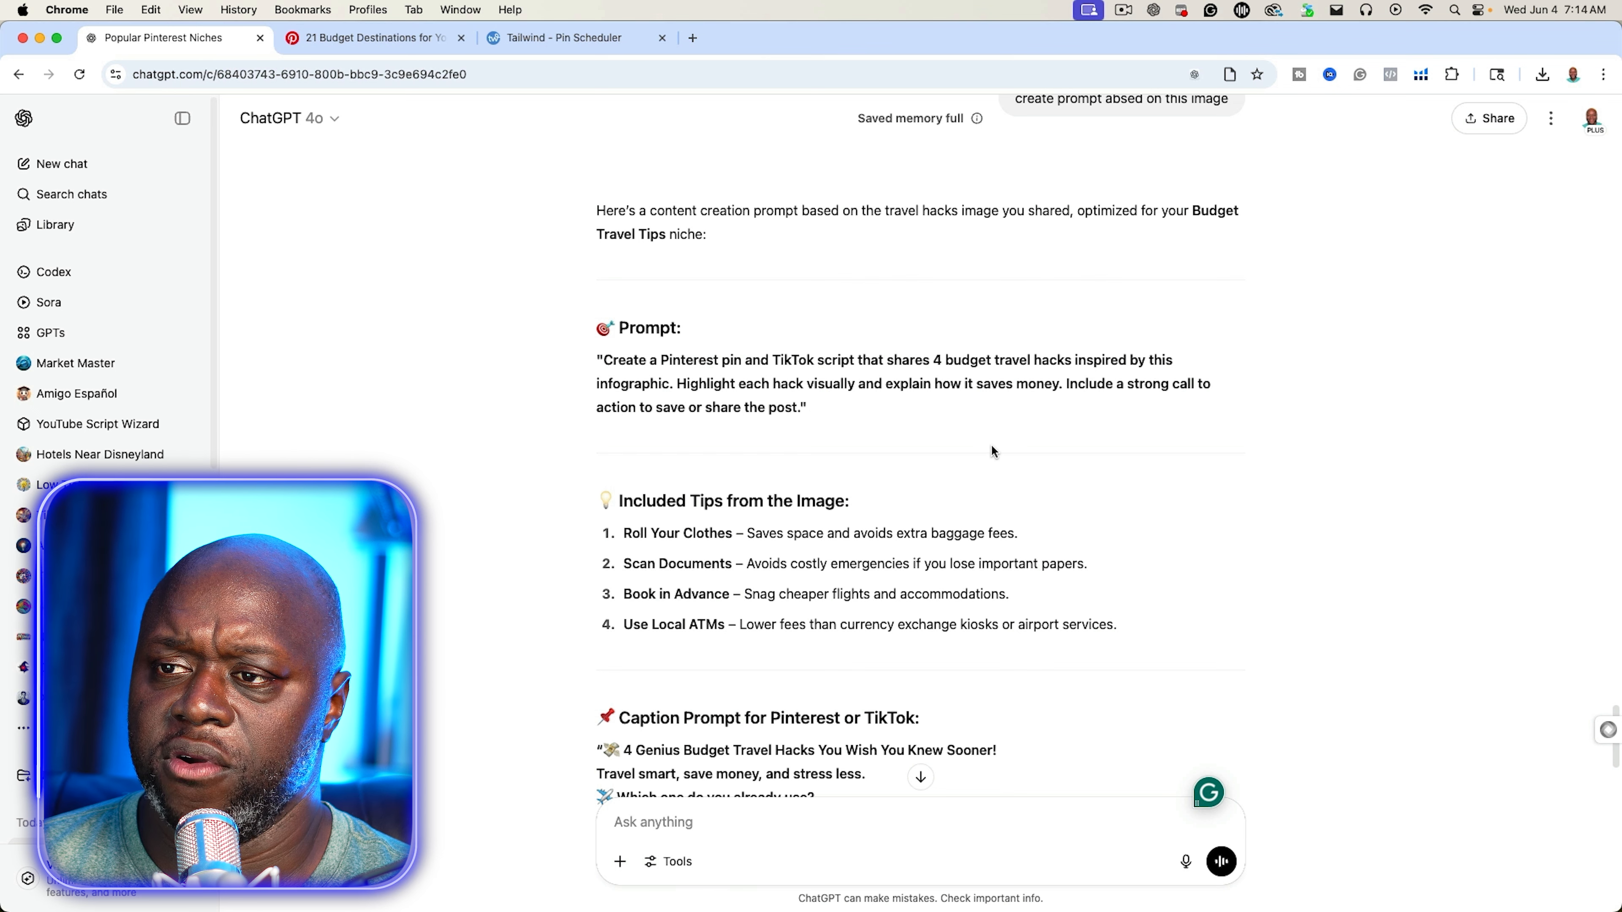
Review the content prompt in the reply and ask for a prompt to recreate the Pinterest image using Leonardo AI
scroll(992, 449, down, 3)
scroll(992, 449, down, 5)
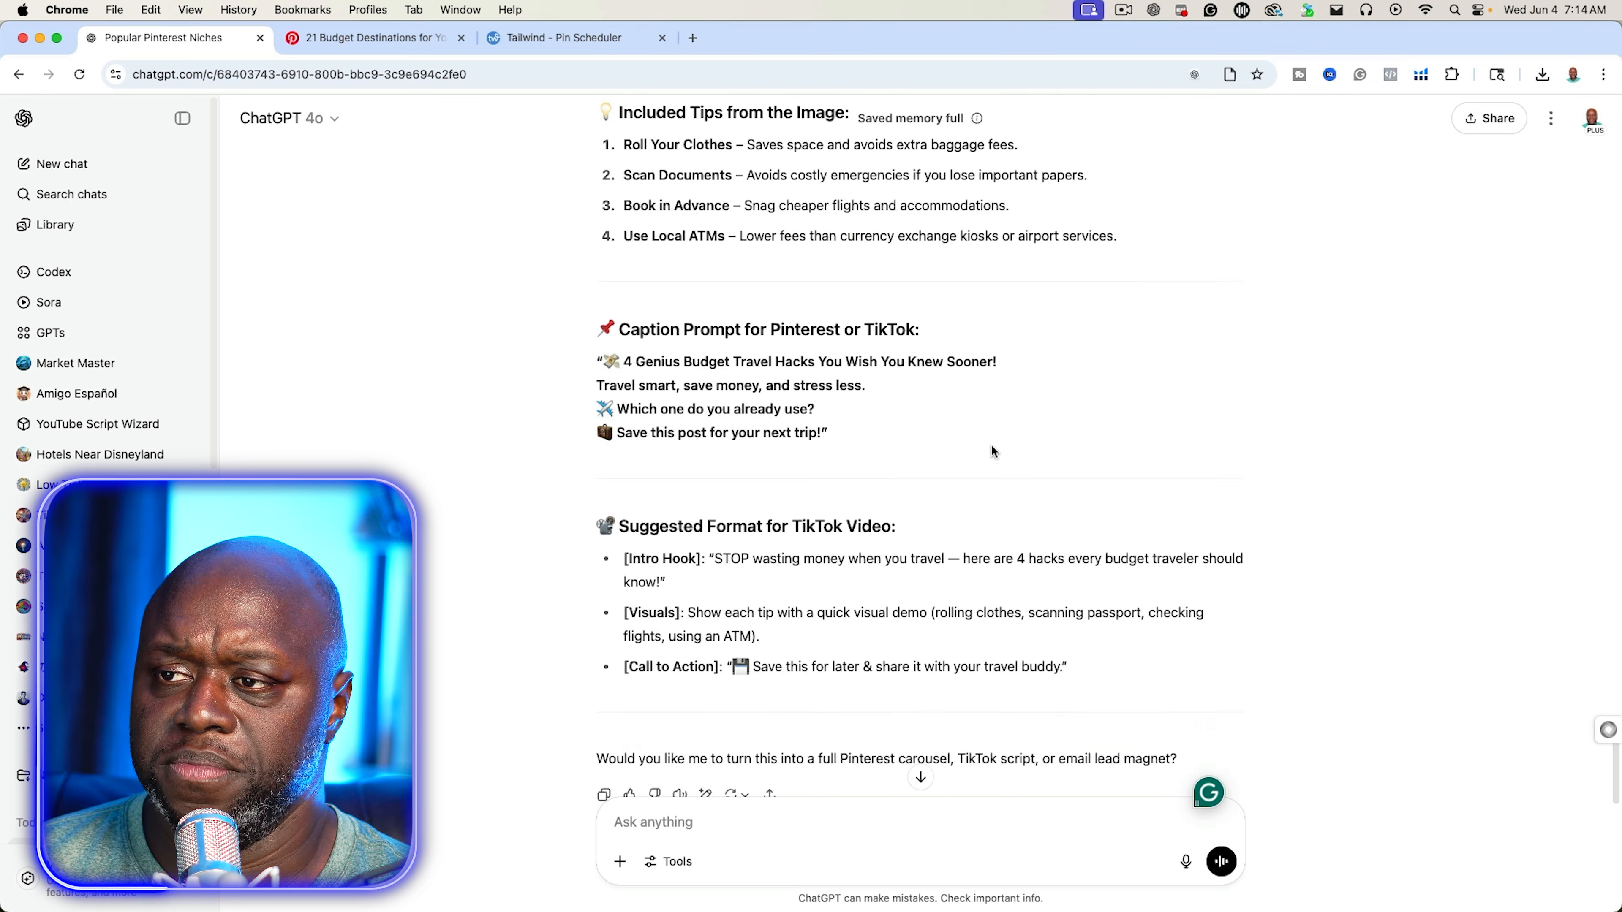
scroll(962, 452, up, 15)
scroll(962, 454, up, 3)
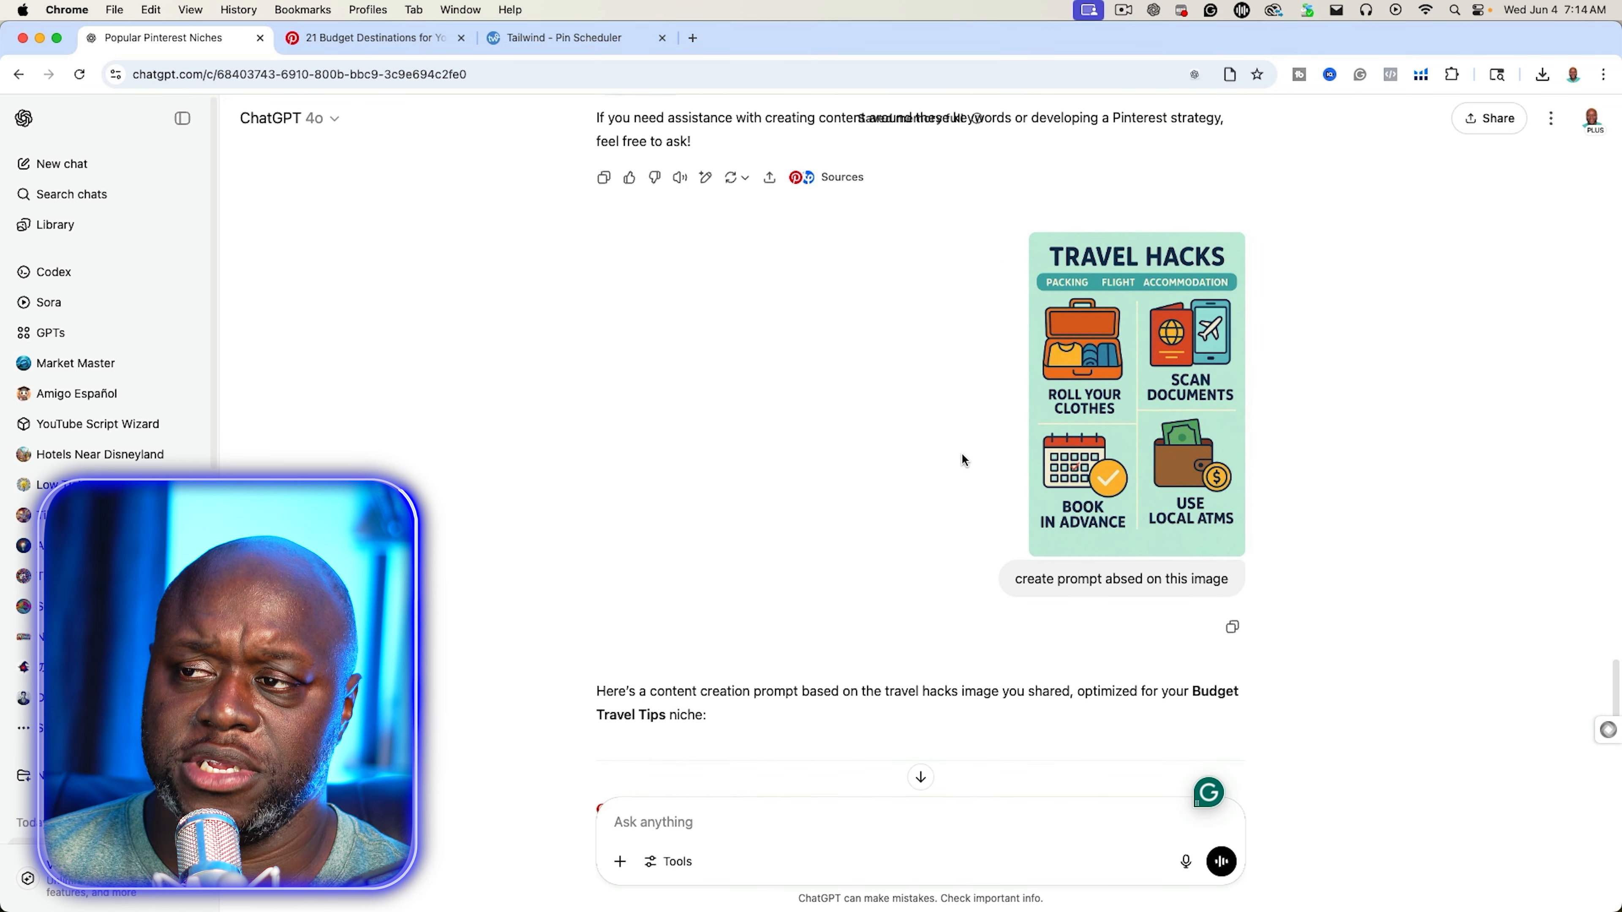
scroll(962, 455, down, 10)
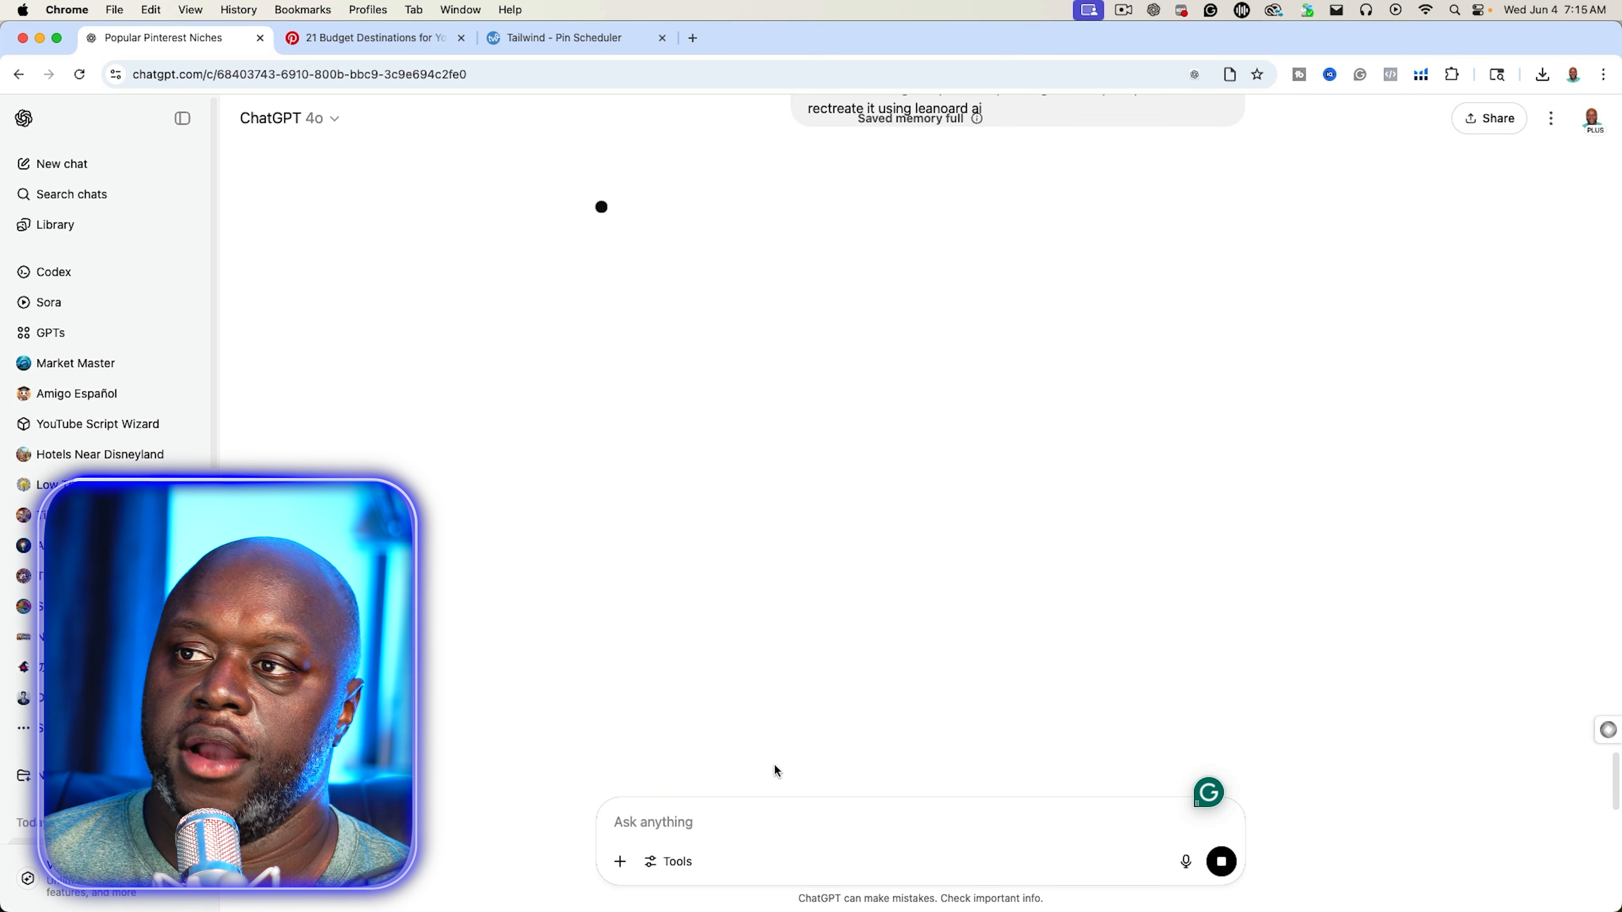
scroll(1116, 683, up, 2)
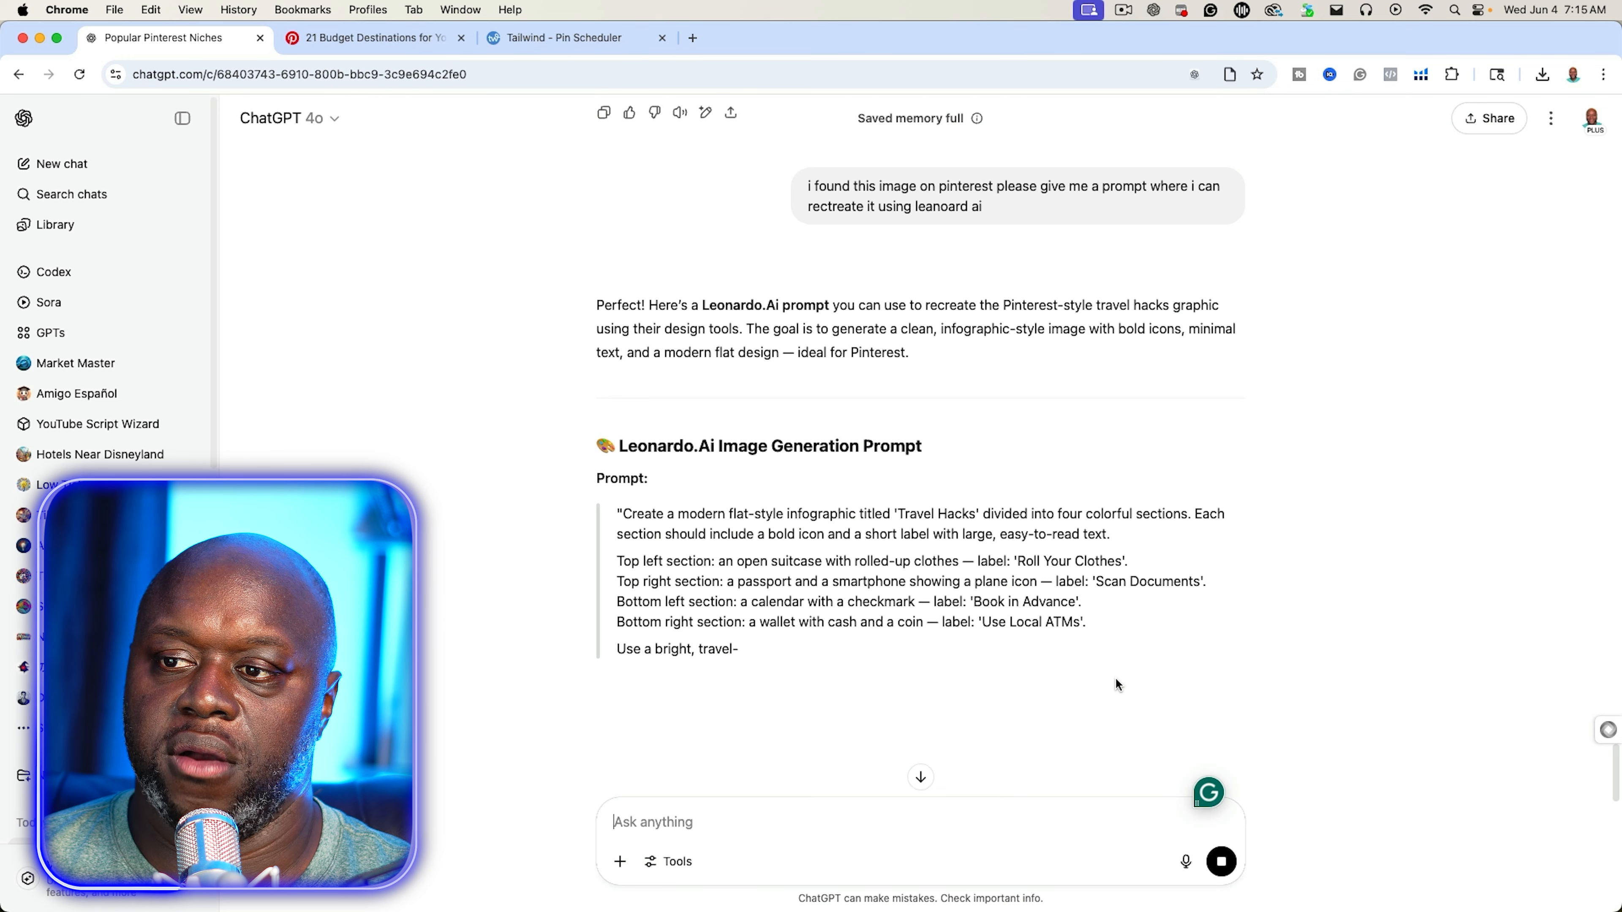
scroll(1150, 664, down, 3)
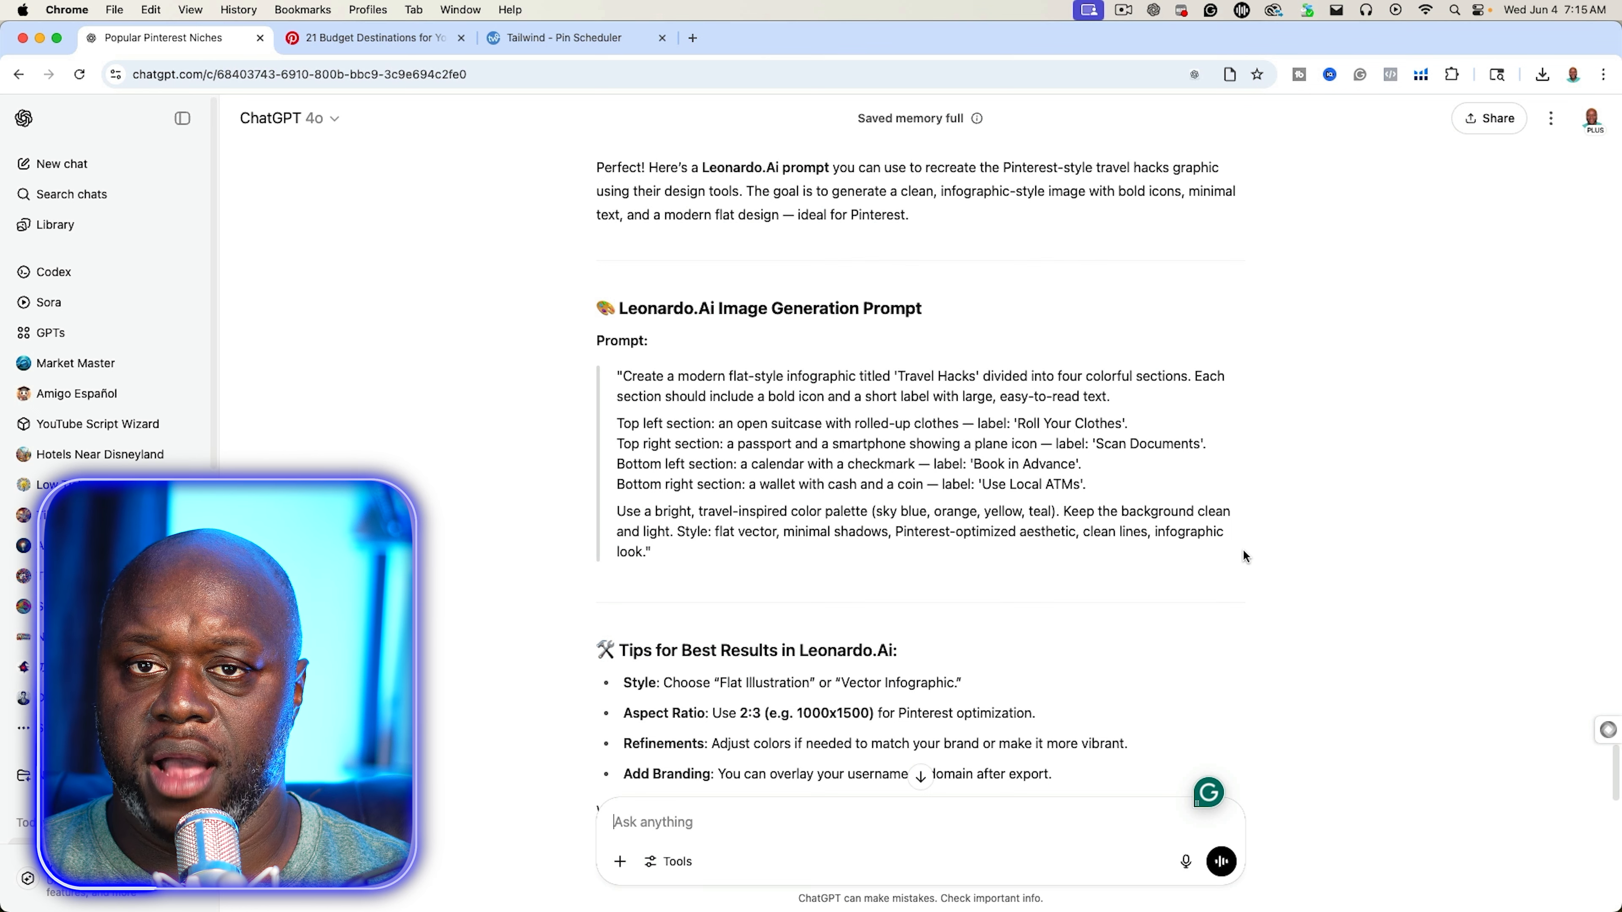
Ask for the prompt to include a space where an entered keyword produces unique pins
text(the prompt needs to have a wspace for the keyword where i enter a keyword and it give me unique pins)
key(Return)
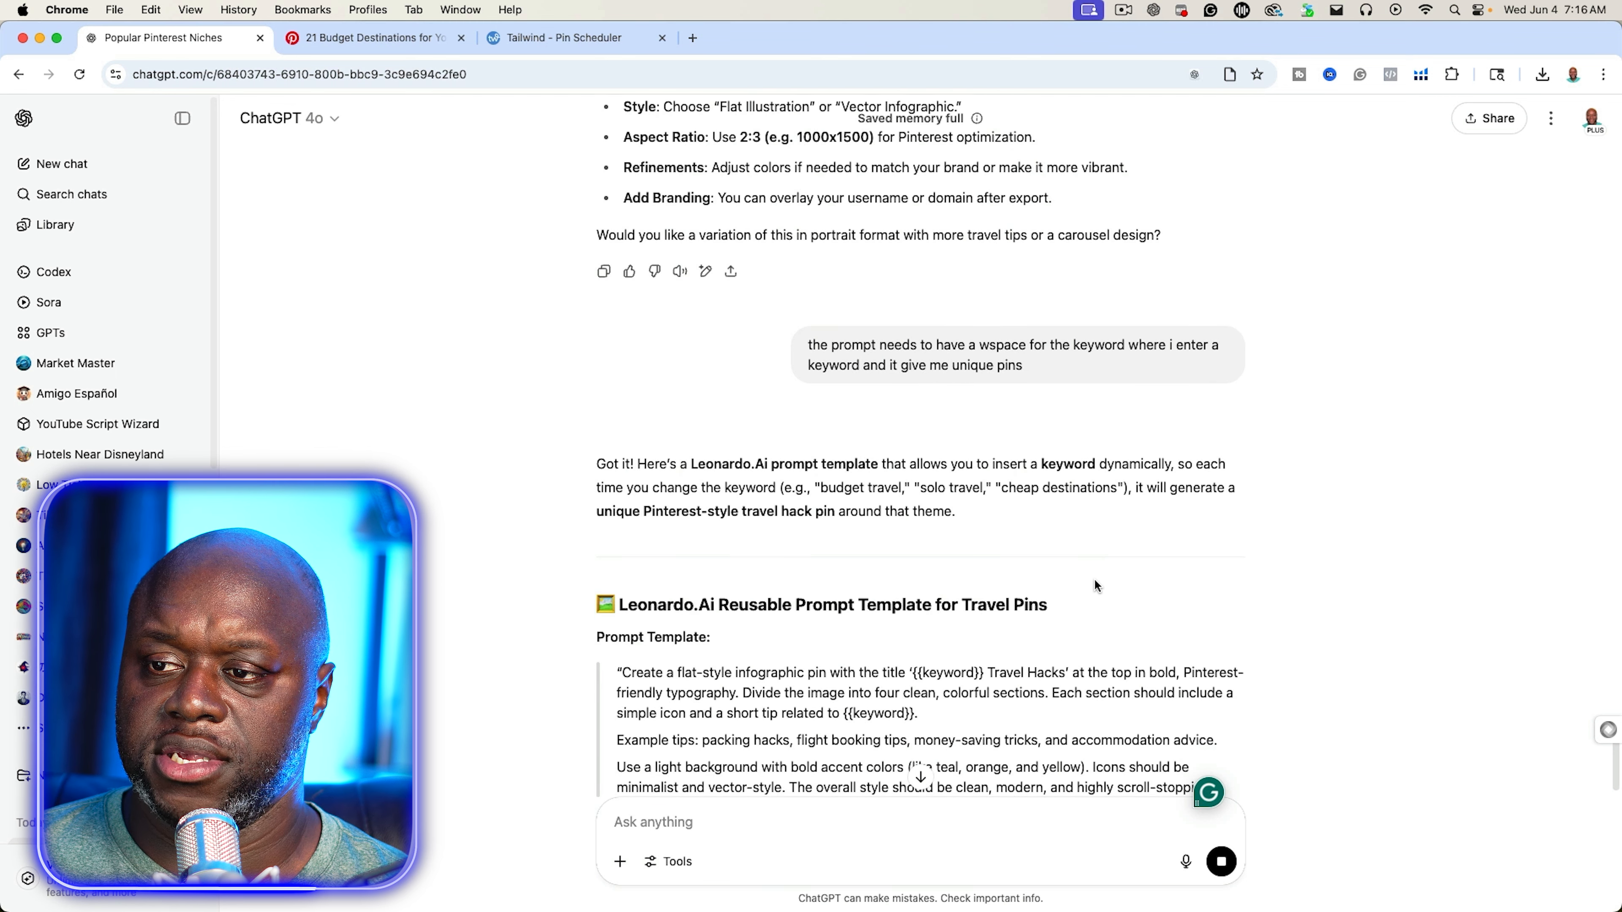
Copy the reusable {{keyword}} travel pin prompt template and paste it into a new ChatGPT chat in a separate browser tab
scroll(1093, 579, down, 5)
scroll(1096, 581, down, 2)
scroll(1095, 581, down, 2)
drag(895, 467, 618, 283)
right_click(664, 296)
click(706, 338)
click(696, 40)
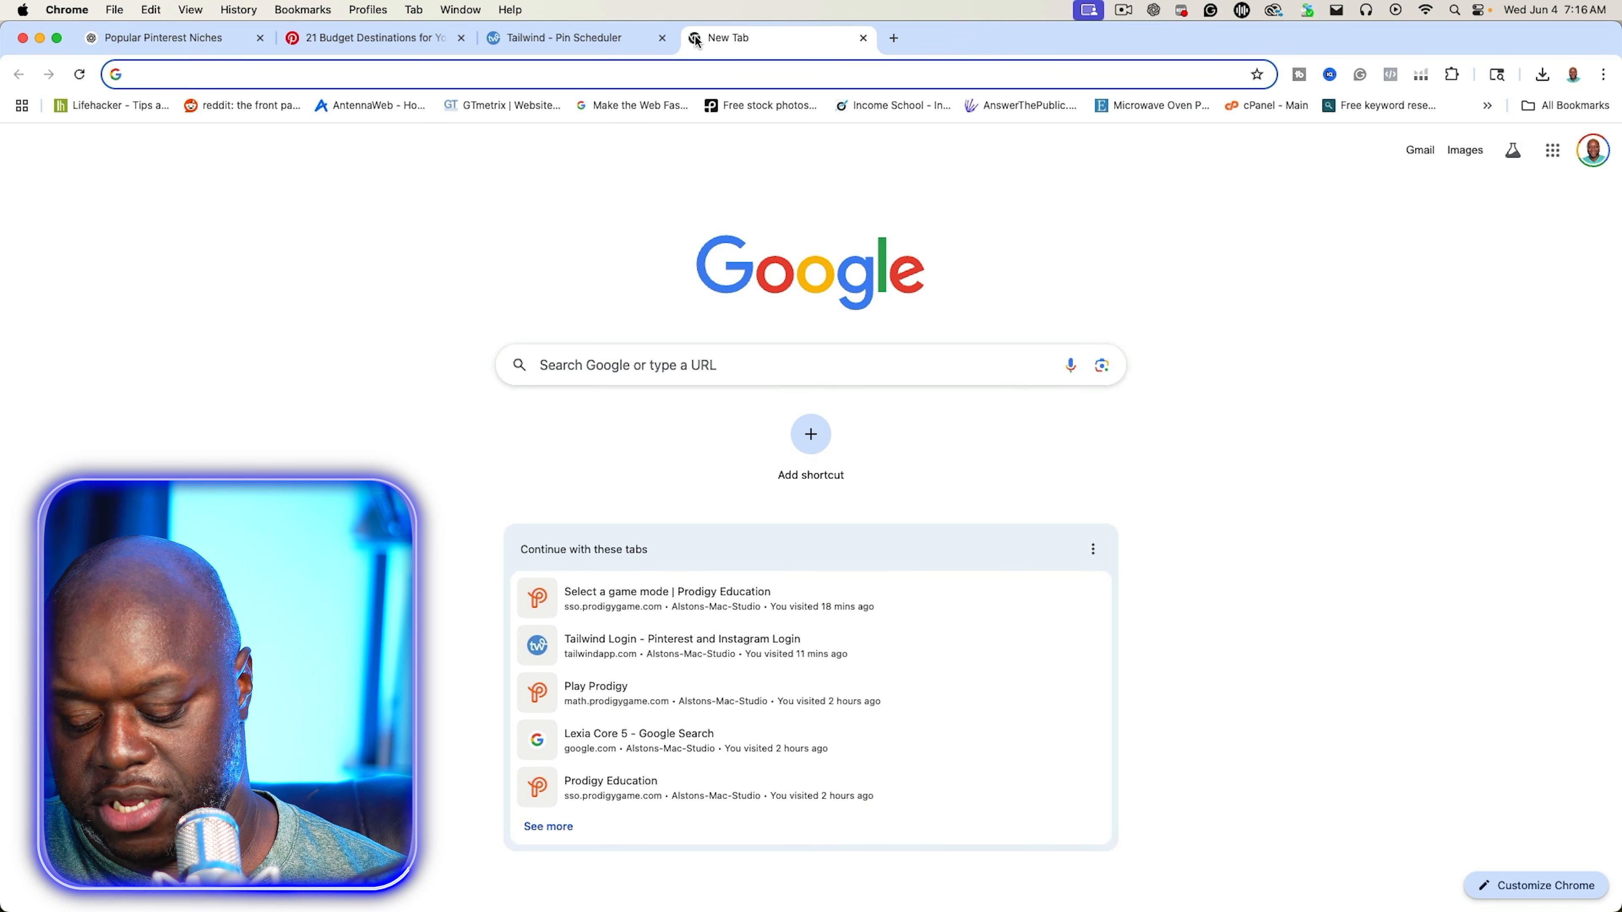
text(chat)
key(Return)
key(super+v)
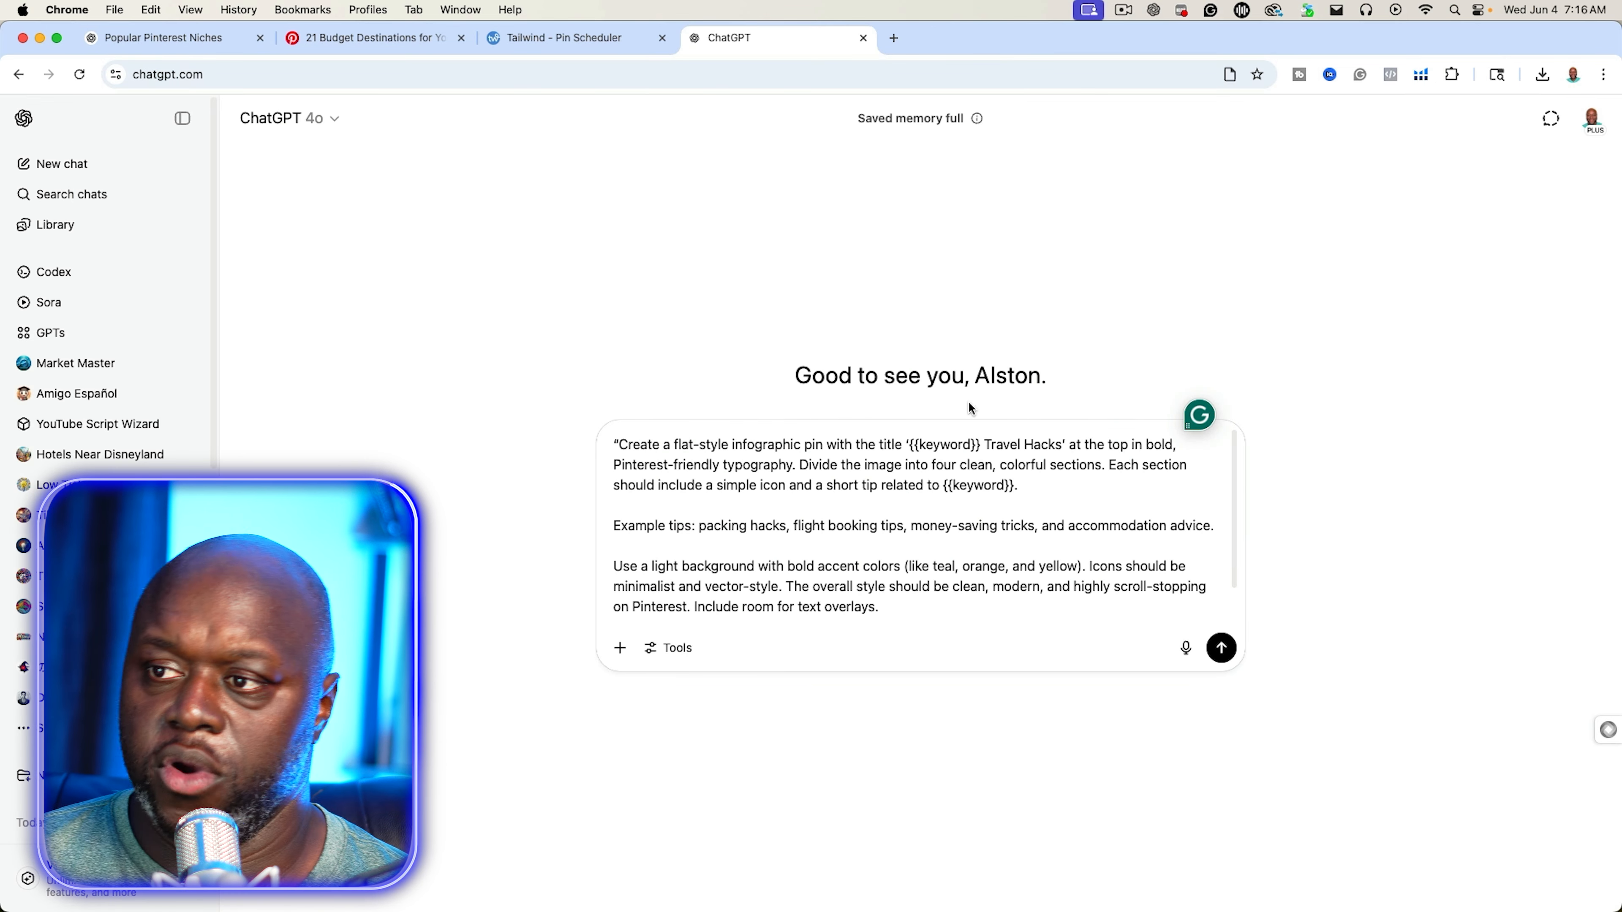
Copy the first budget travel keyword, "Cheap travel hacks for Europe", from the keyword list in the Popular Pinterest Niches chat
click(146, 39)
scroll(1048, 508, up, 15)
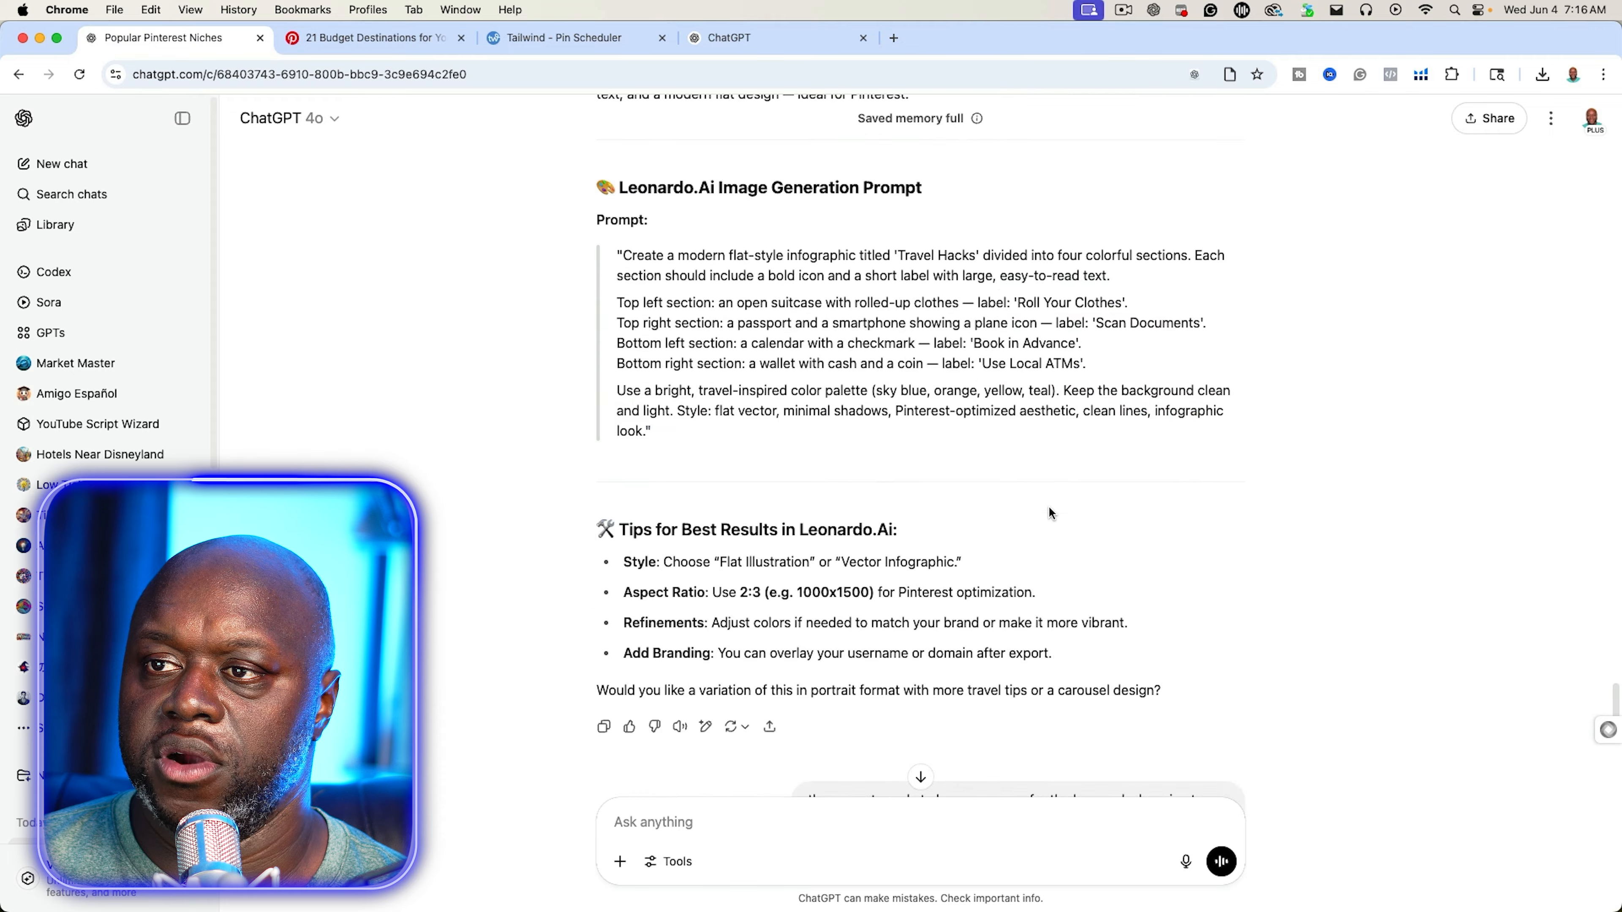
scroll(1050, 511, up, 10)
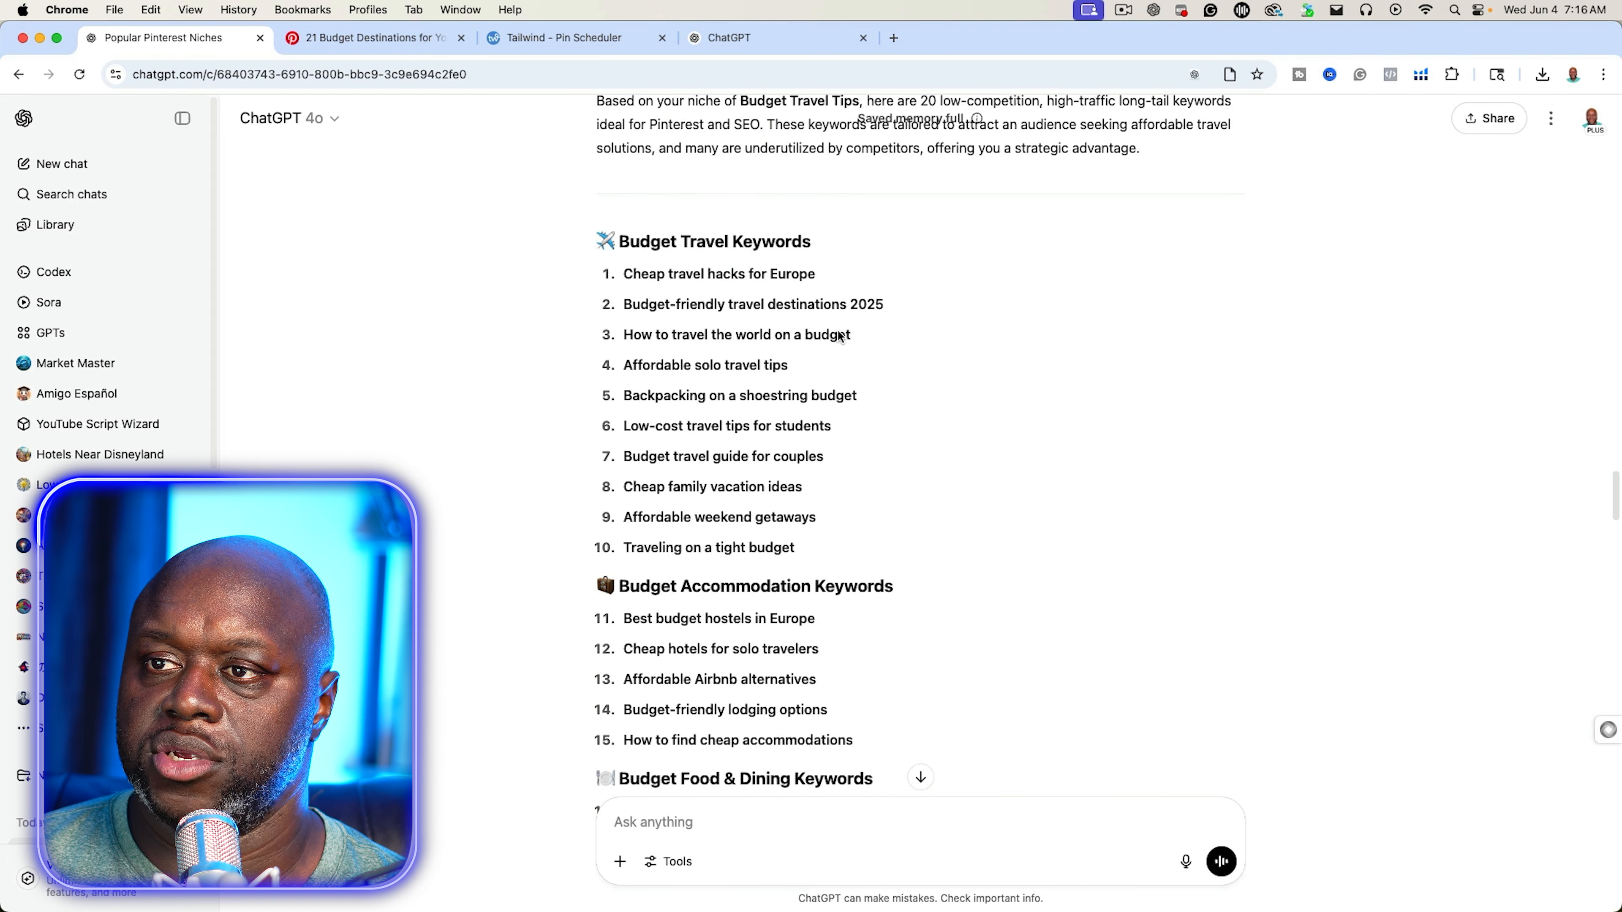
drag(632, 275, 824, 273)
right_click(768, 273)
click(792, 313)
Replace both {{keyword}} placeholders in the new chat's infographic prompt with "Cheap travel hacks for Europe" and send it to create the pin
click(759, 37)
key(super+v)
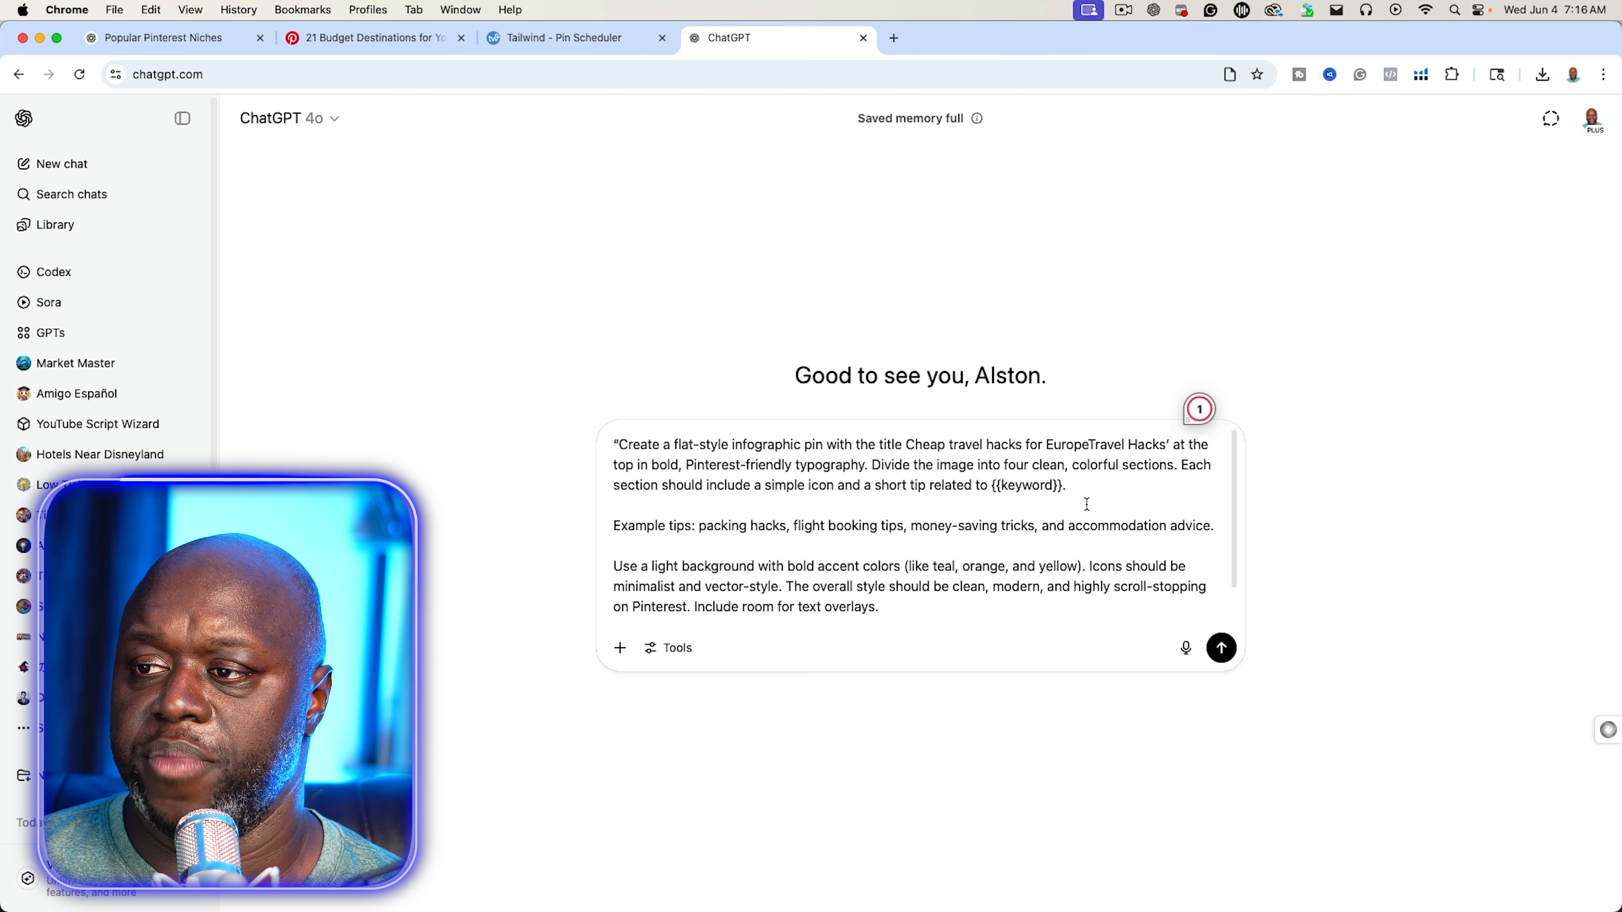
key(super+v)
key(Return)
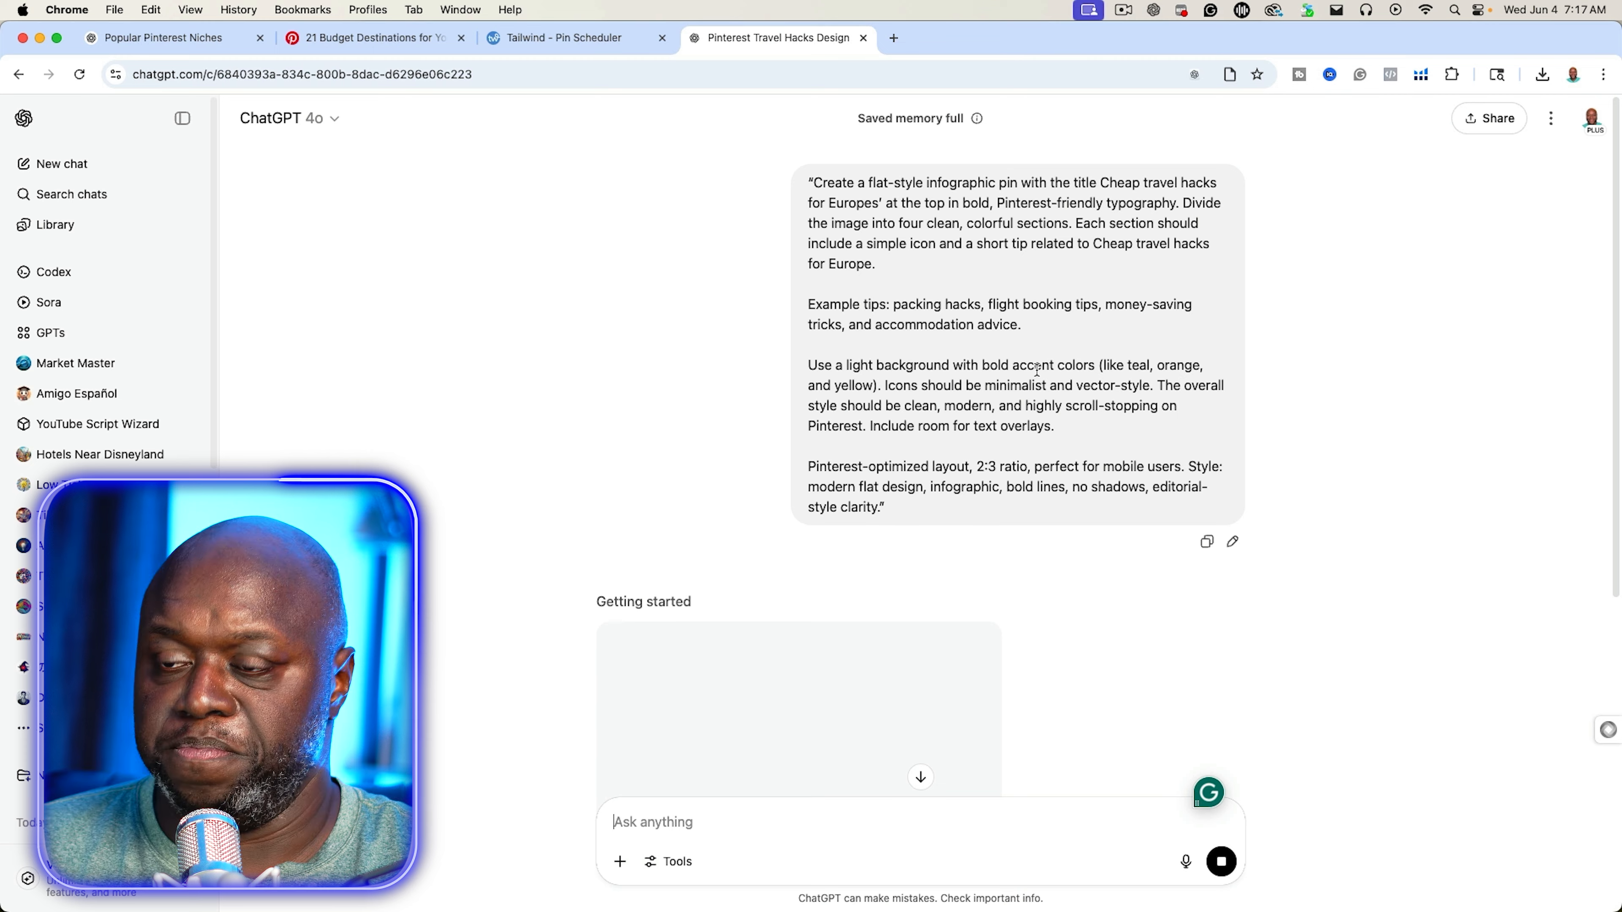
scroll(1036, 369, down, 5)
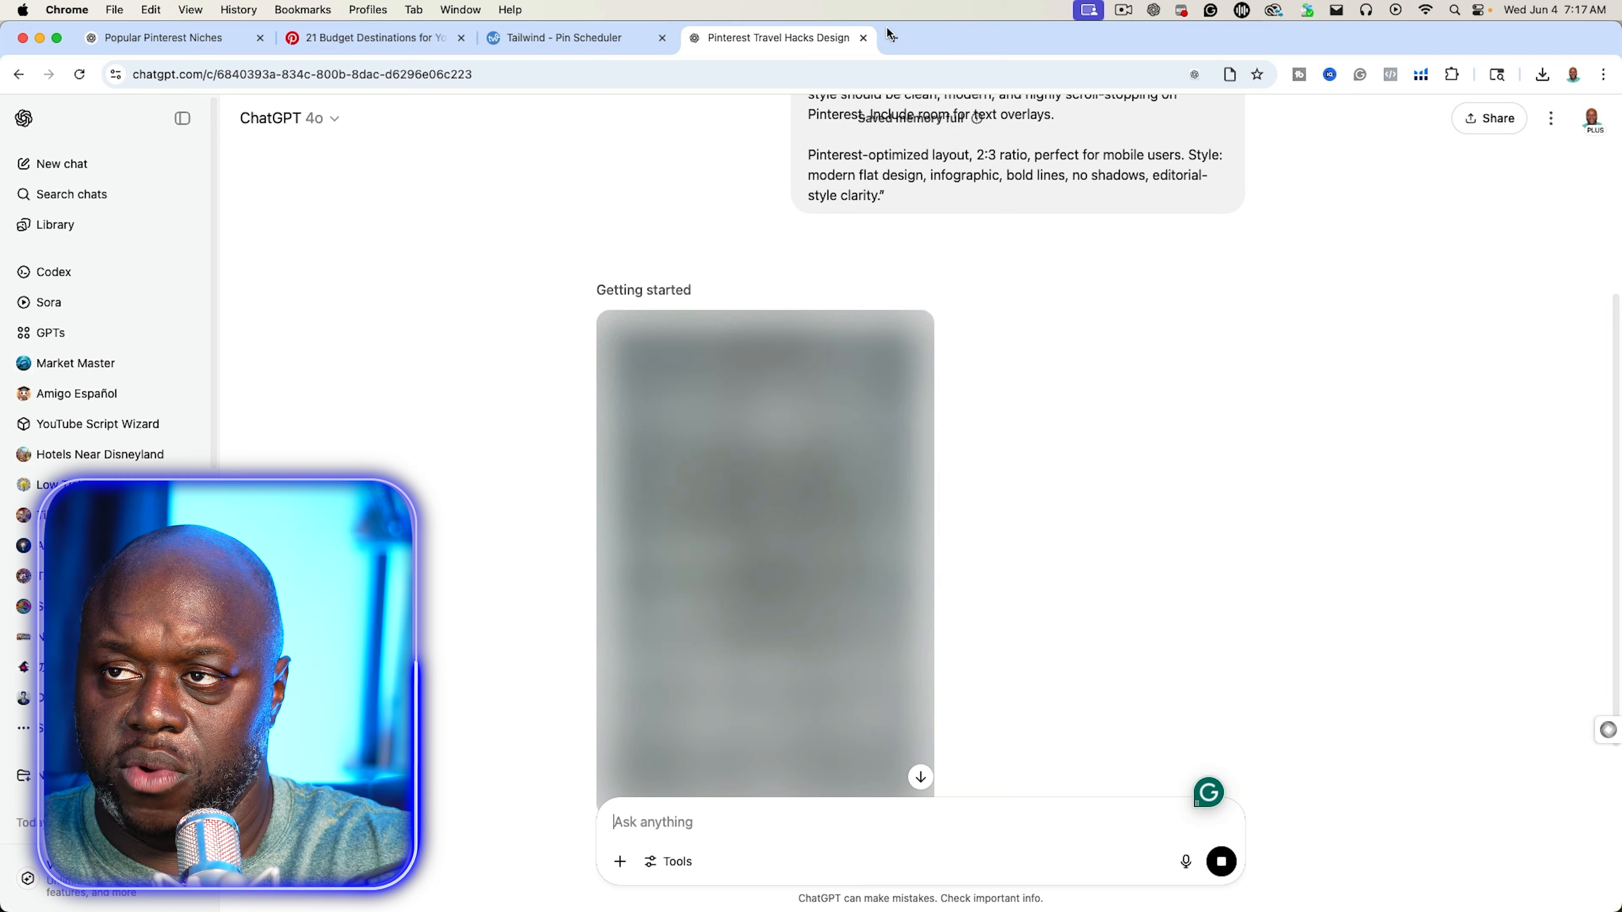
Switch to Leonardo AI in a new browser tab, launch its app, dismiss the What's New notice and open image creation
click(891, 39)
text(leno)
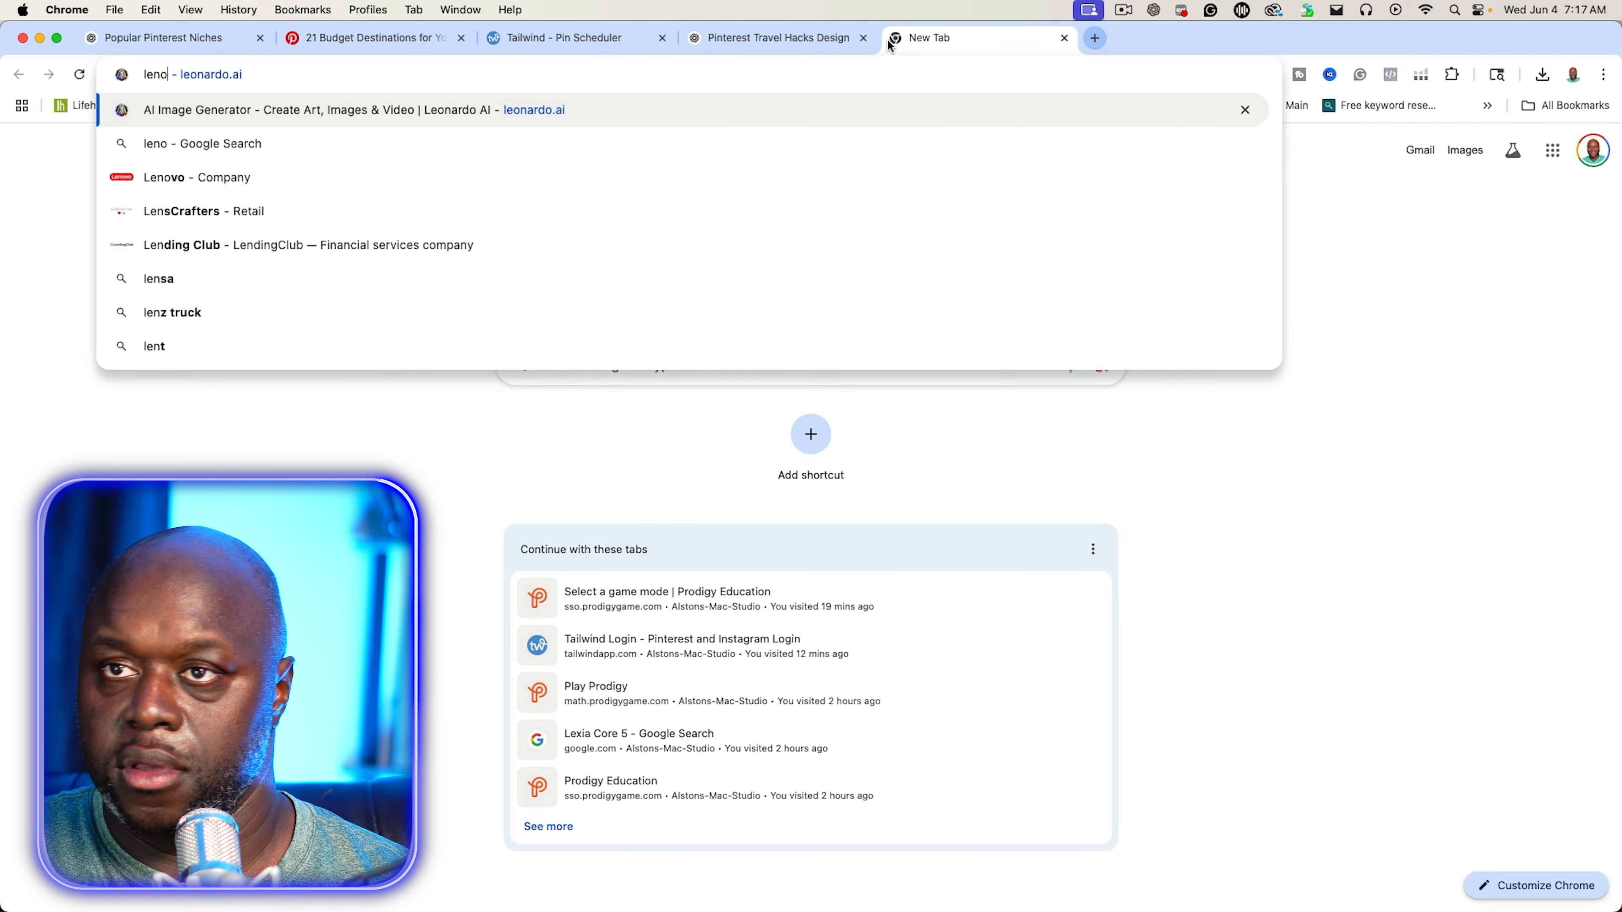
key(Return)
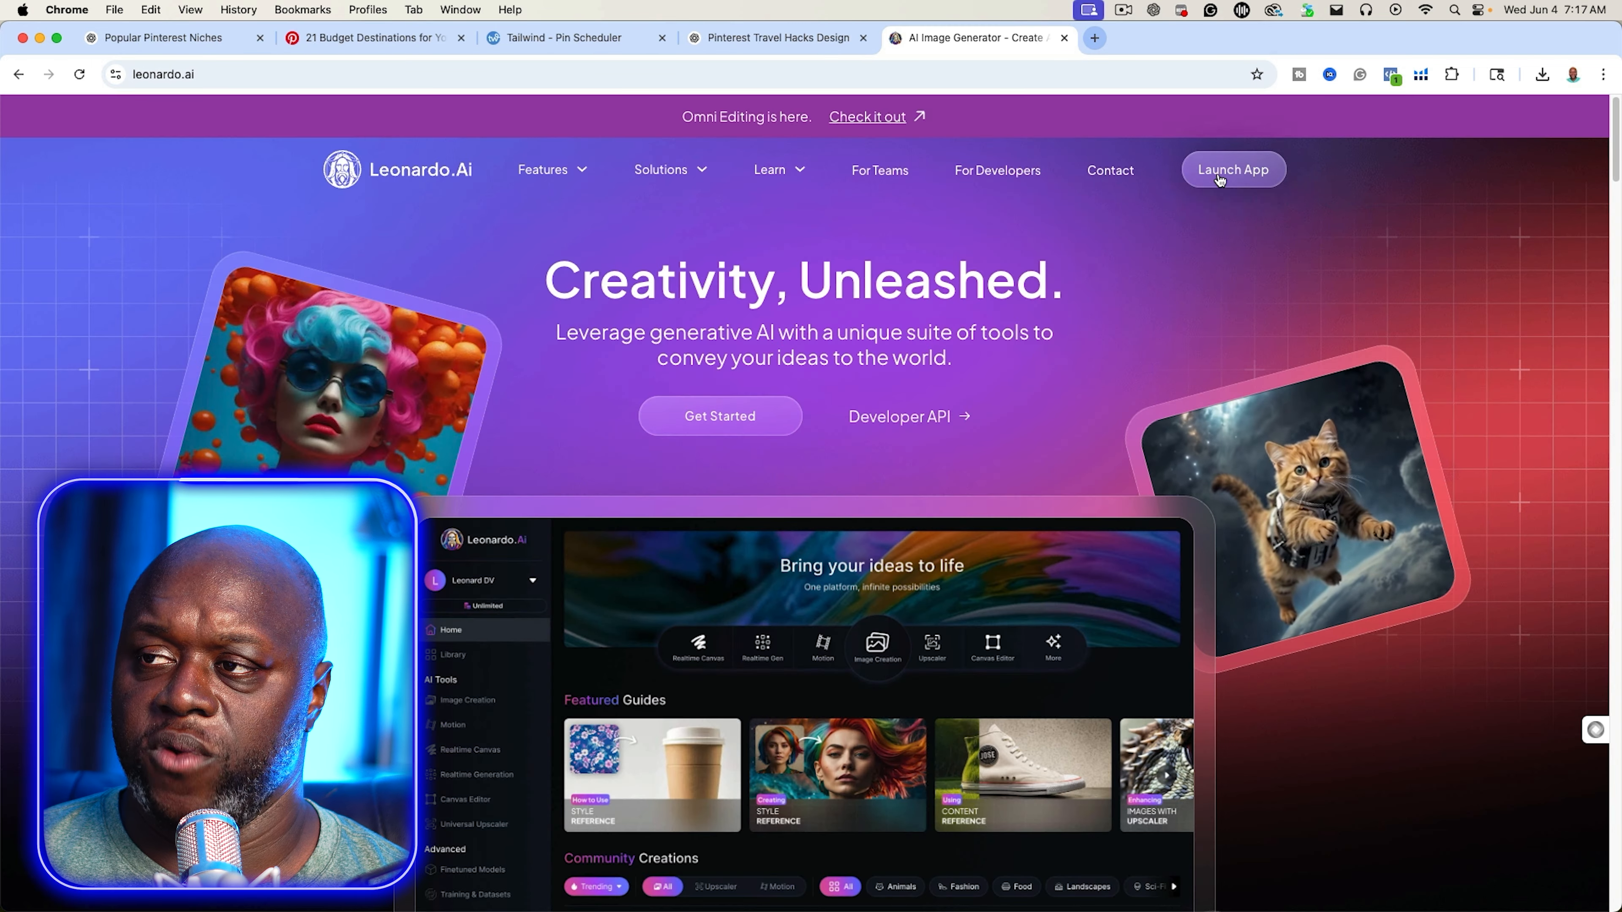
click(1238, 168)
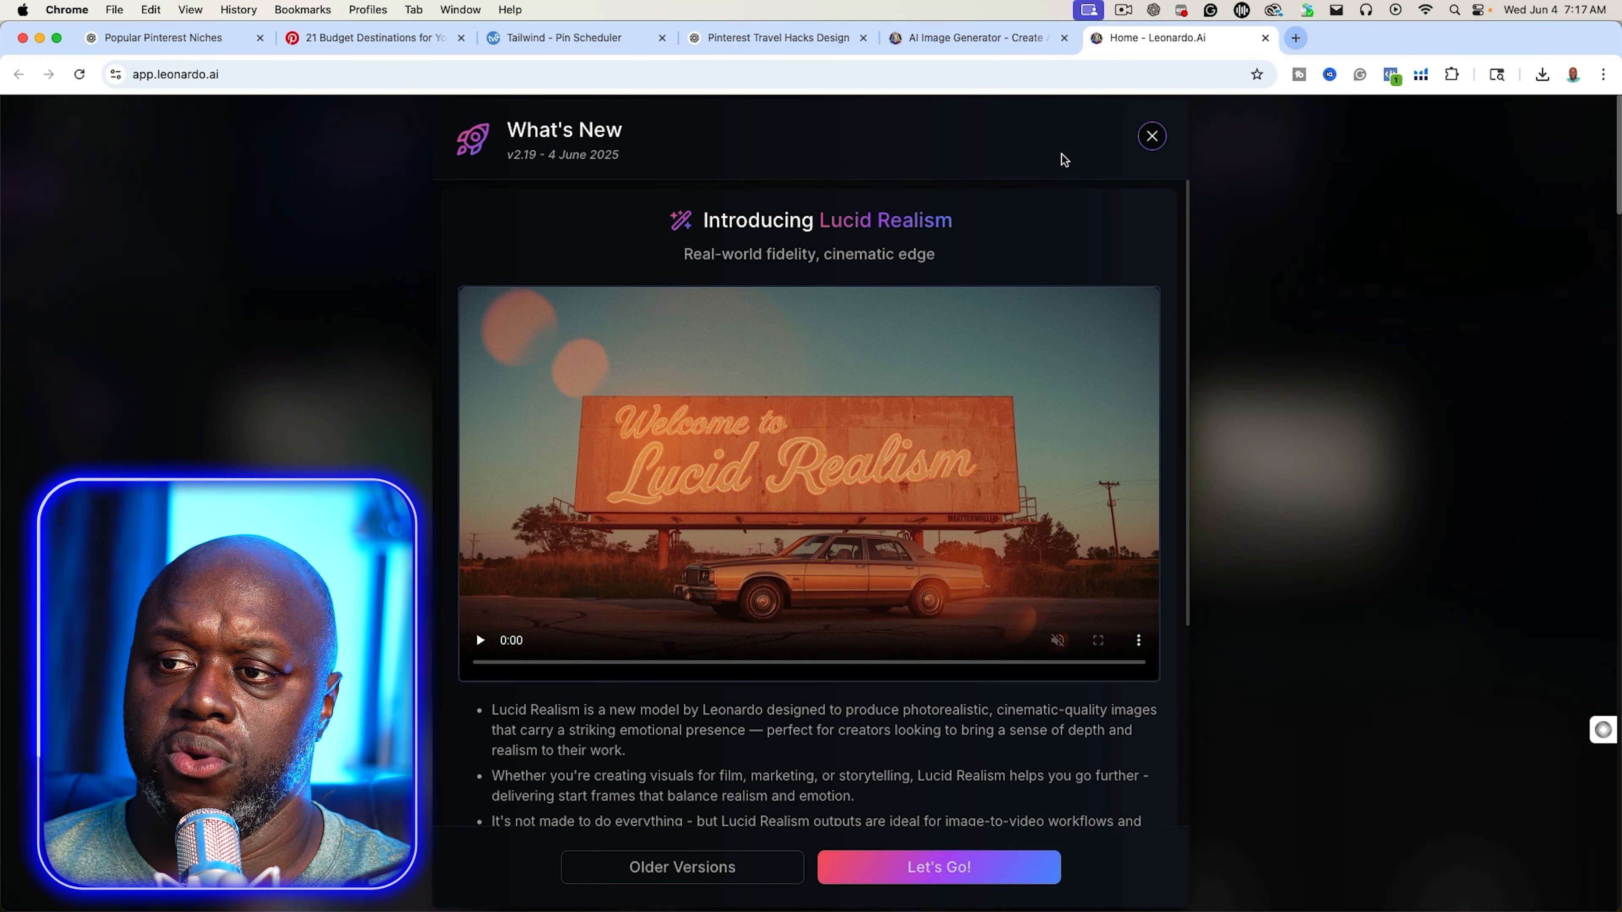
click(1153, 141)
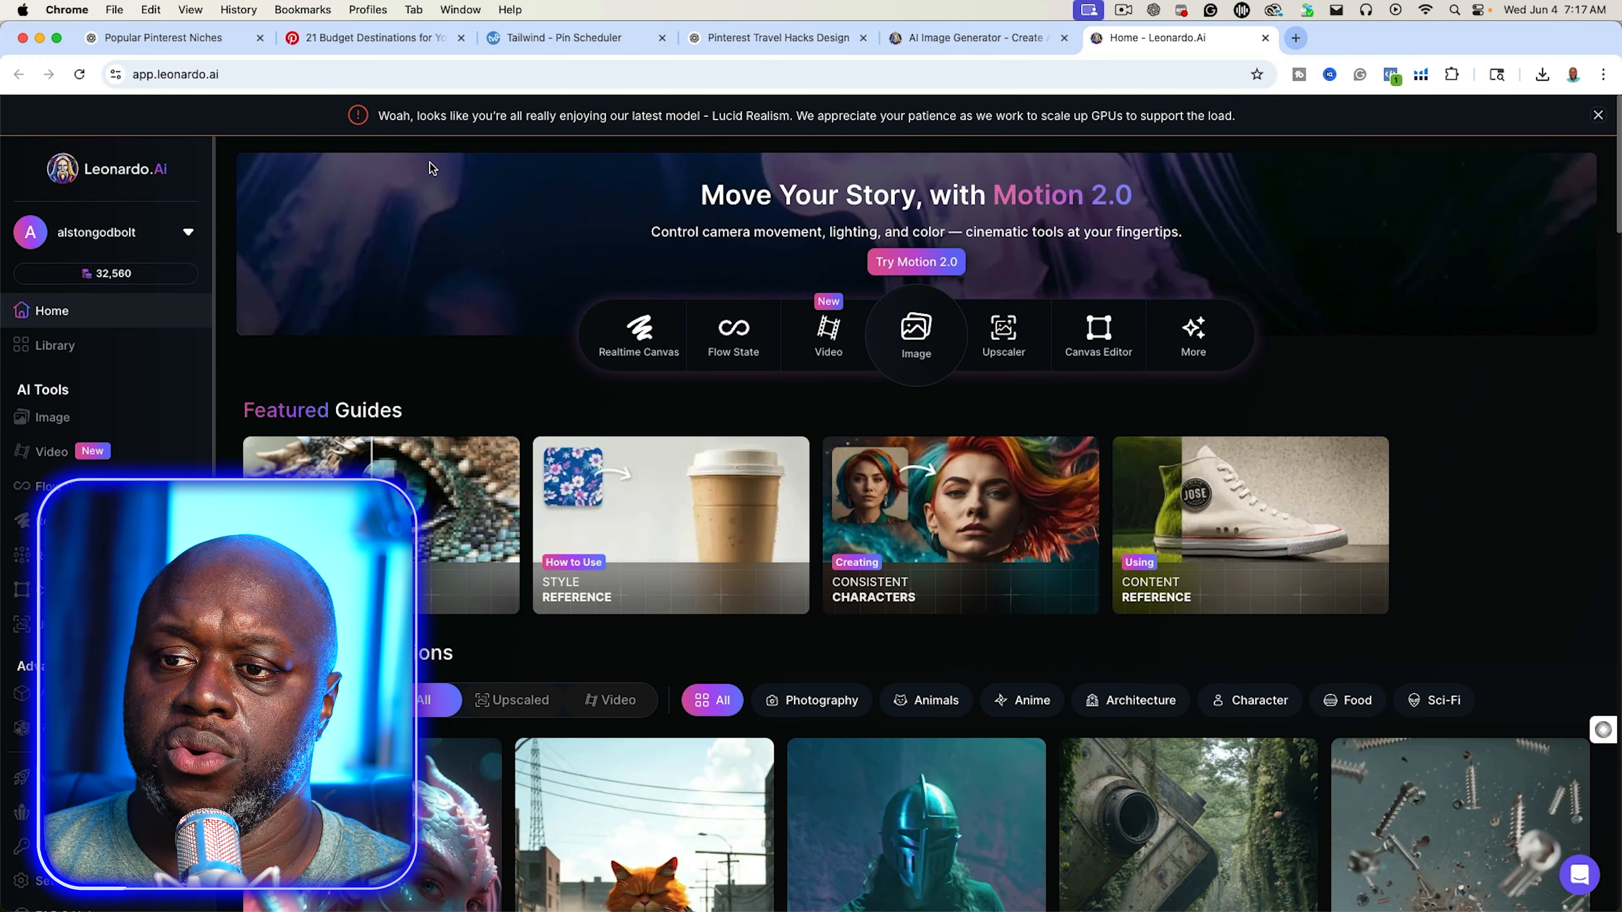
click(53, 418)
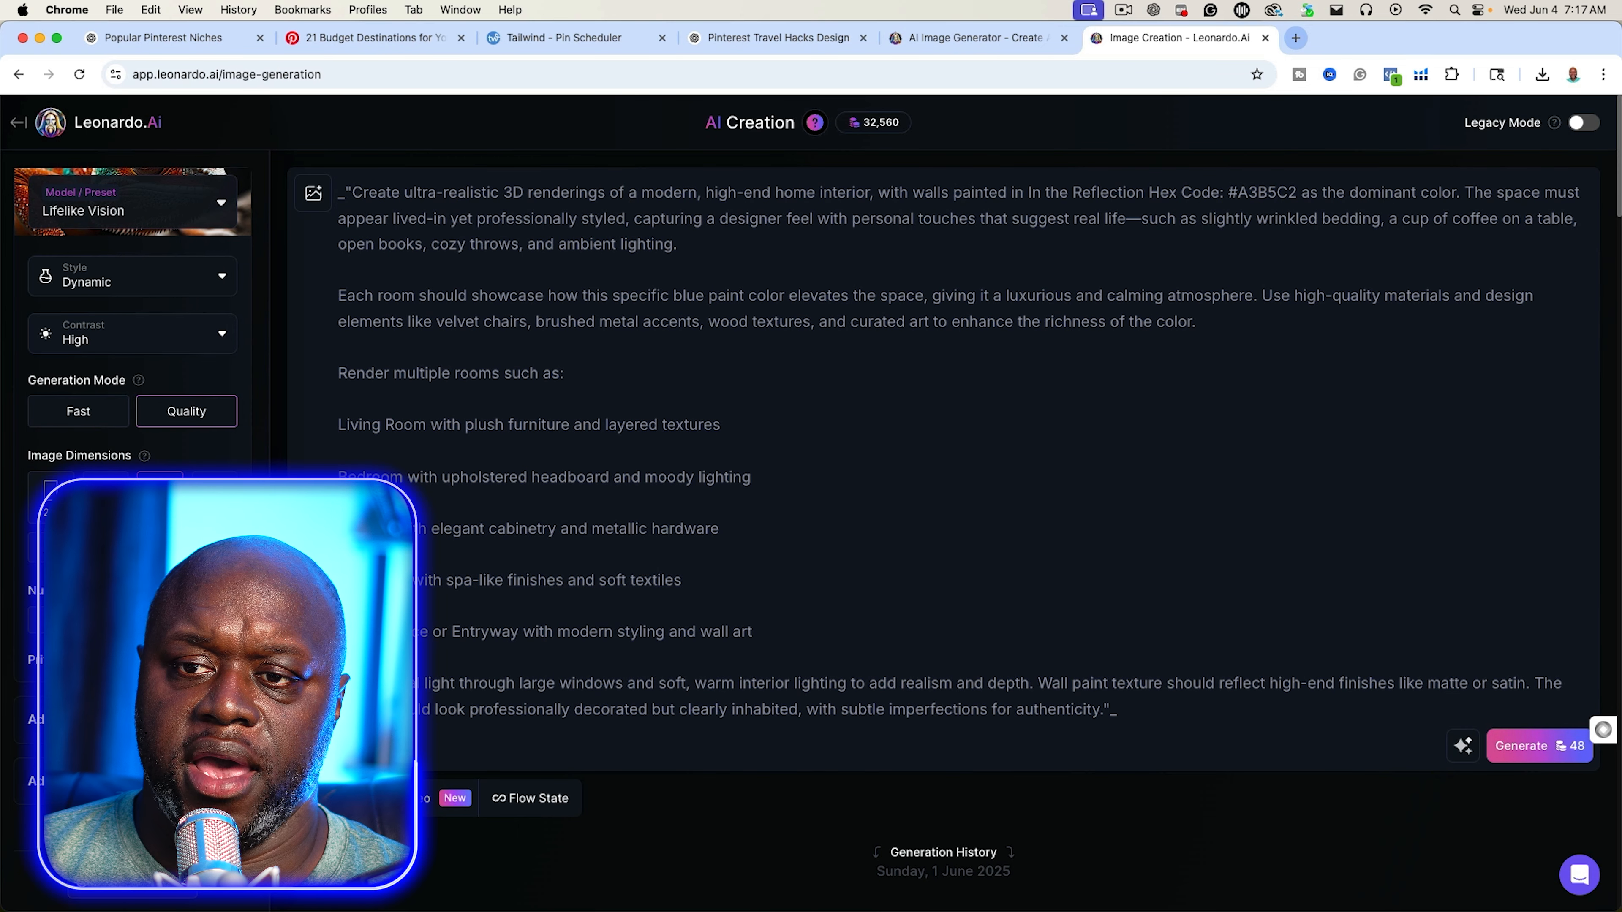
Change the image dimensions, enter the "Cheap travel hacks for Europe" infographic prompt from ChatGPT and generate the images
click(215, 499)
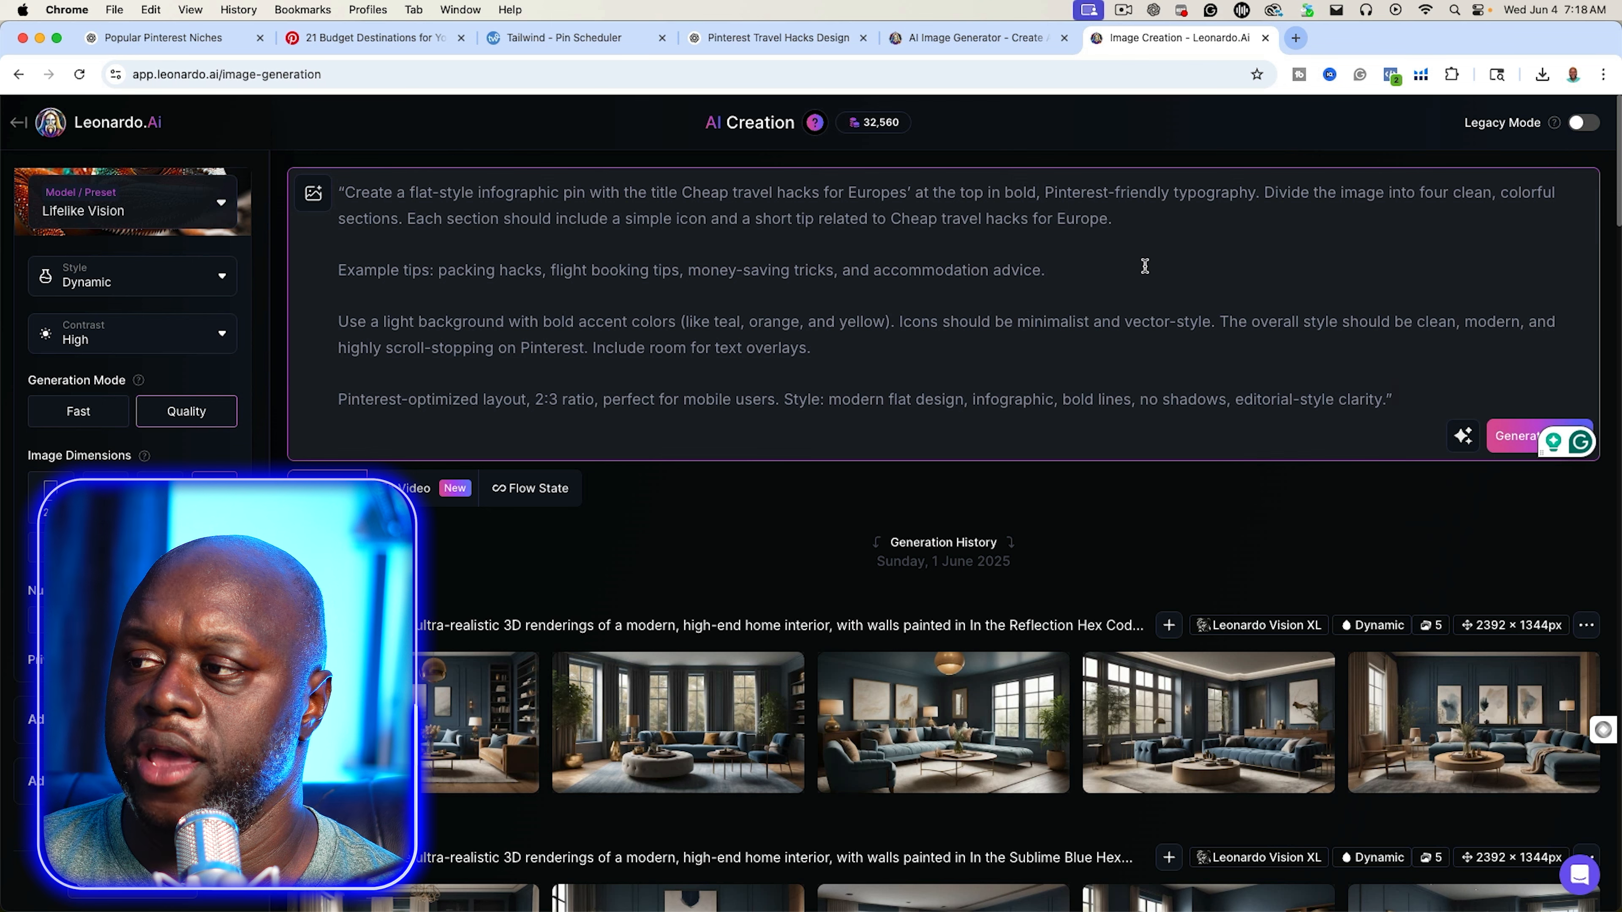
key(Return)
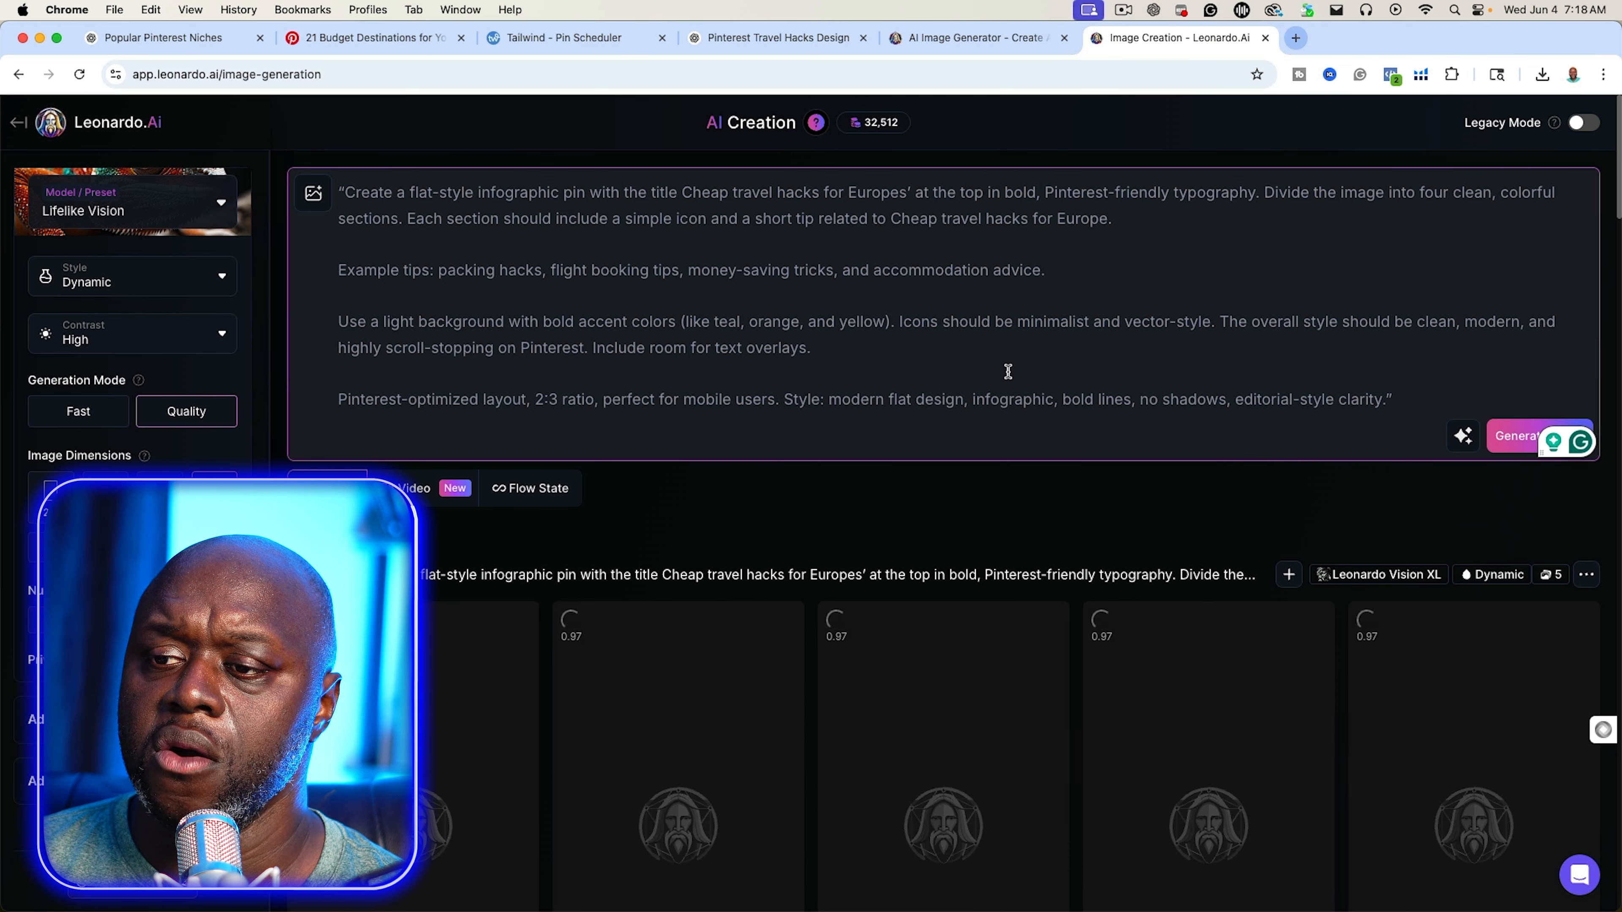
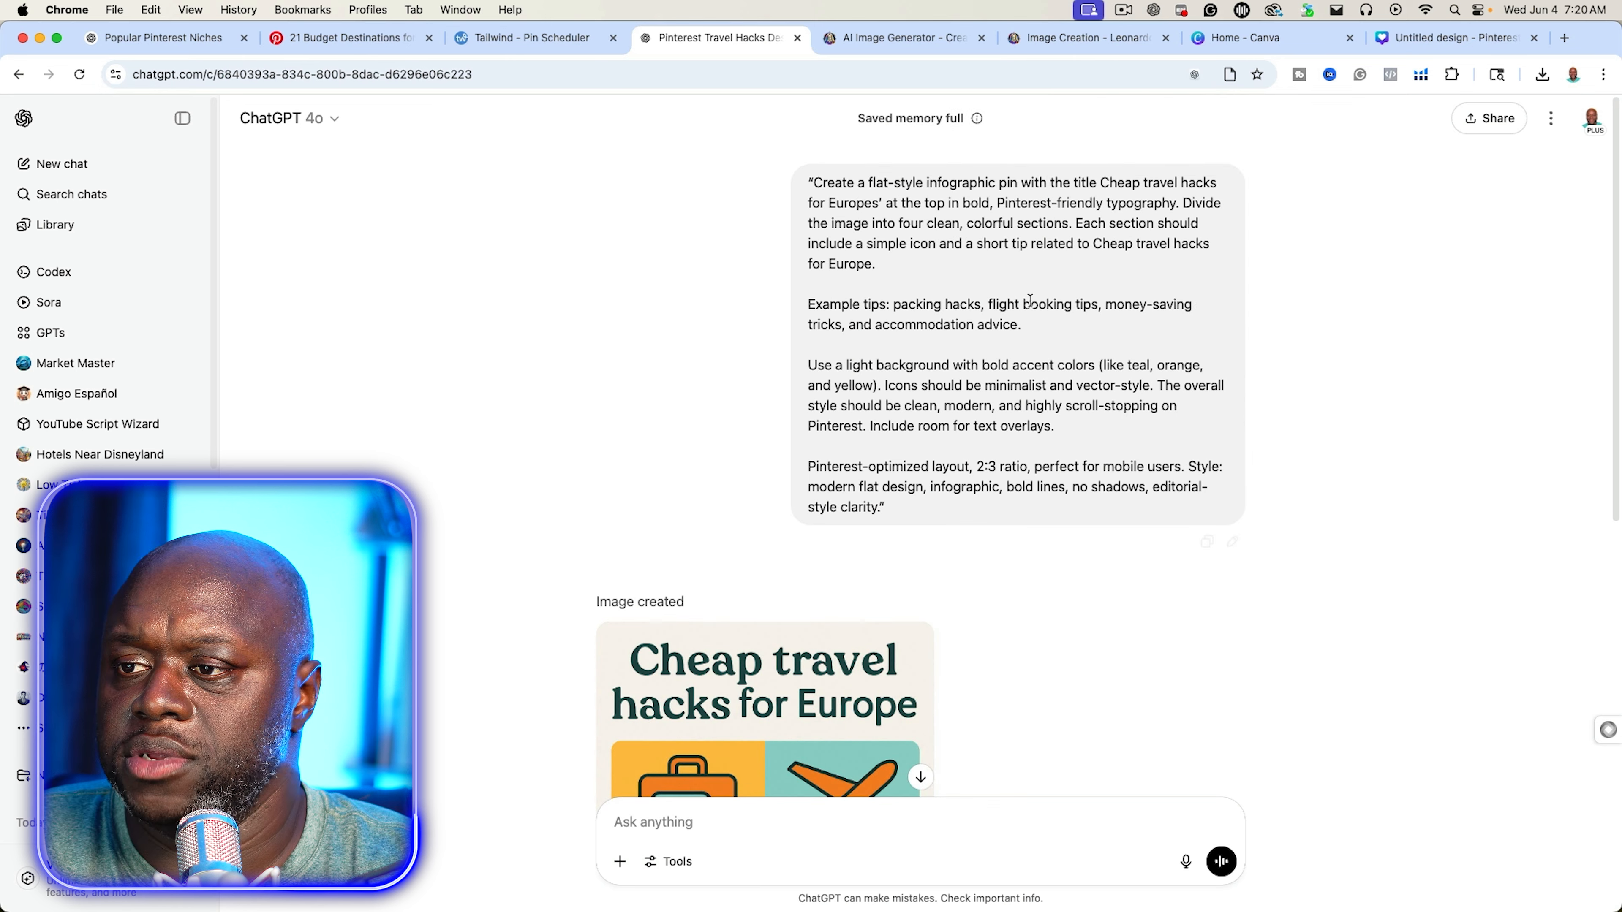
Examine the generated Cheap travel hacks for Europe infographic in ChatGPT and its Pinterest Pin design in Canva
scroll(1019, 291, down, 8)
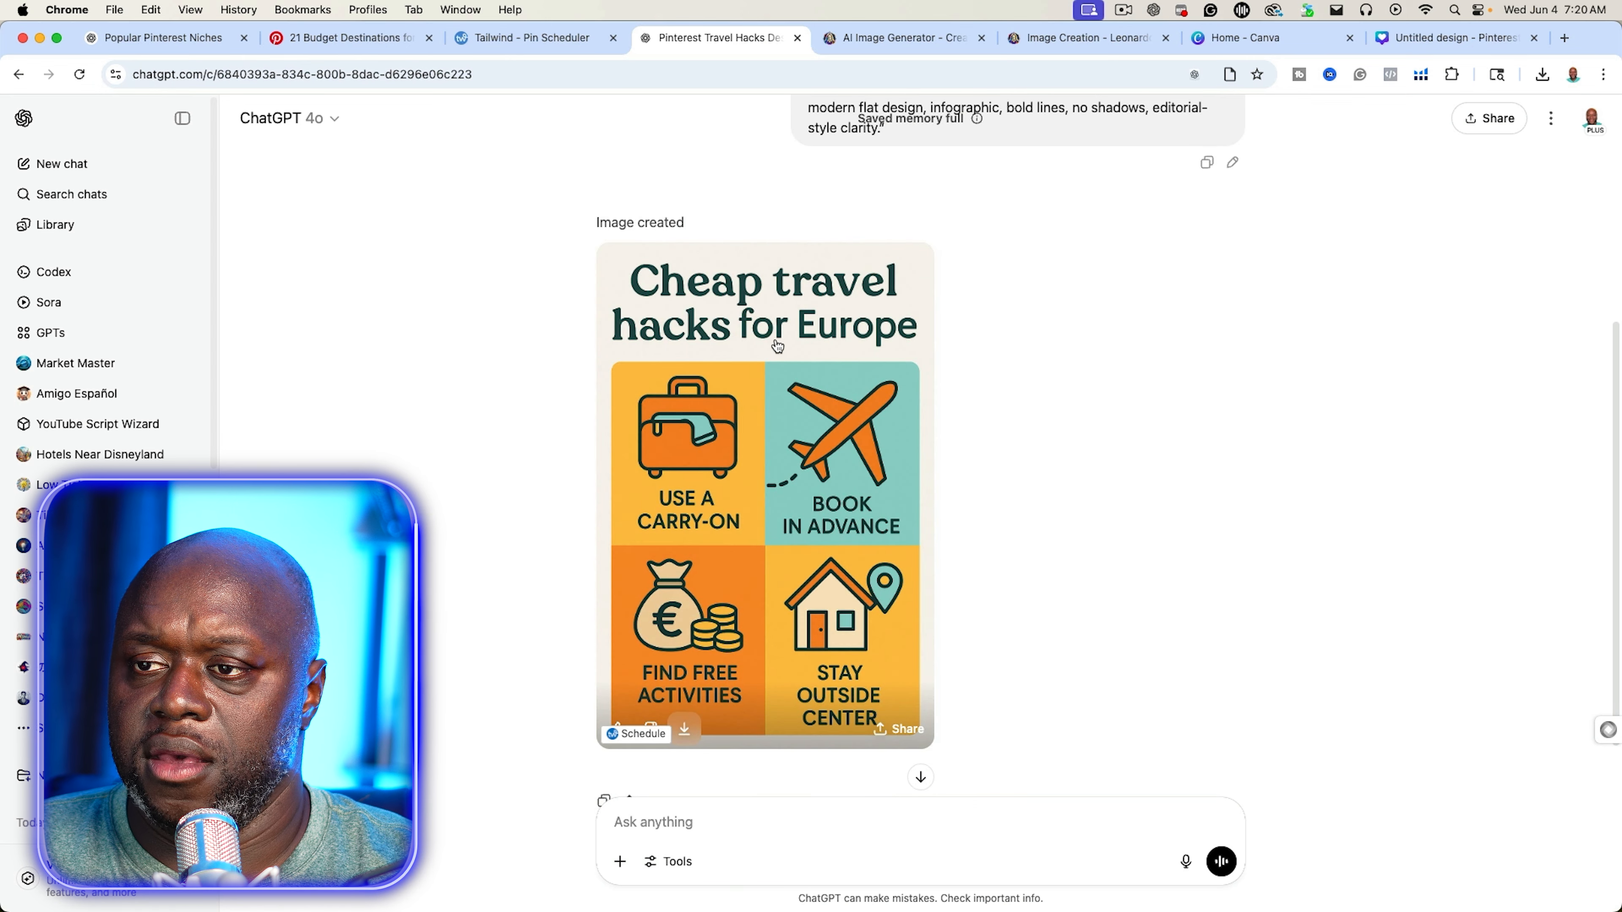
scroll(782, 359, down, 2)
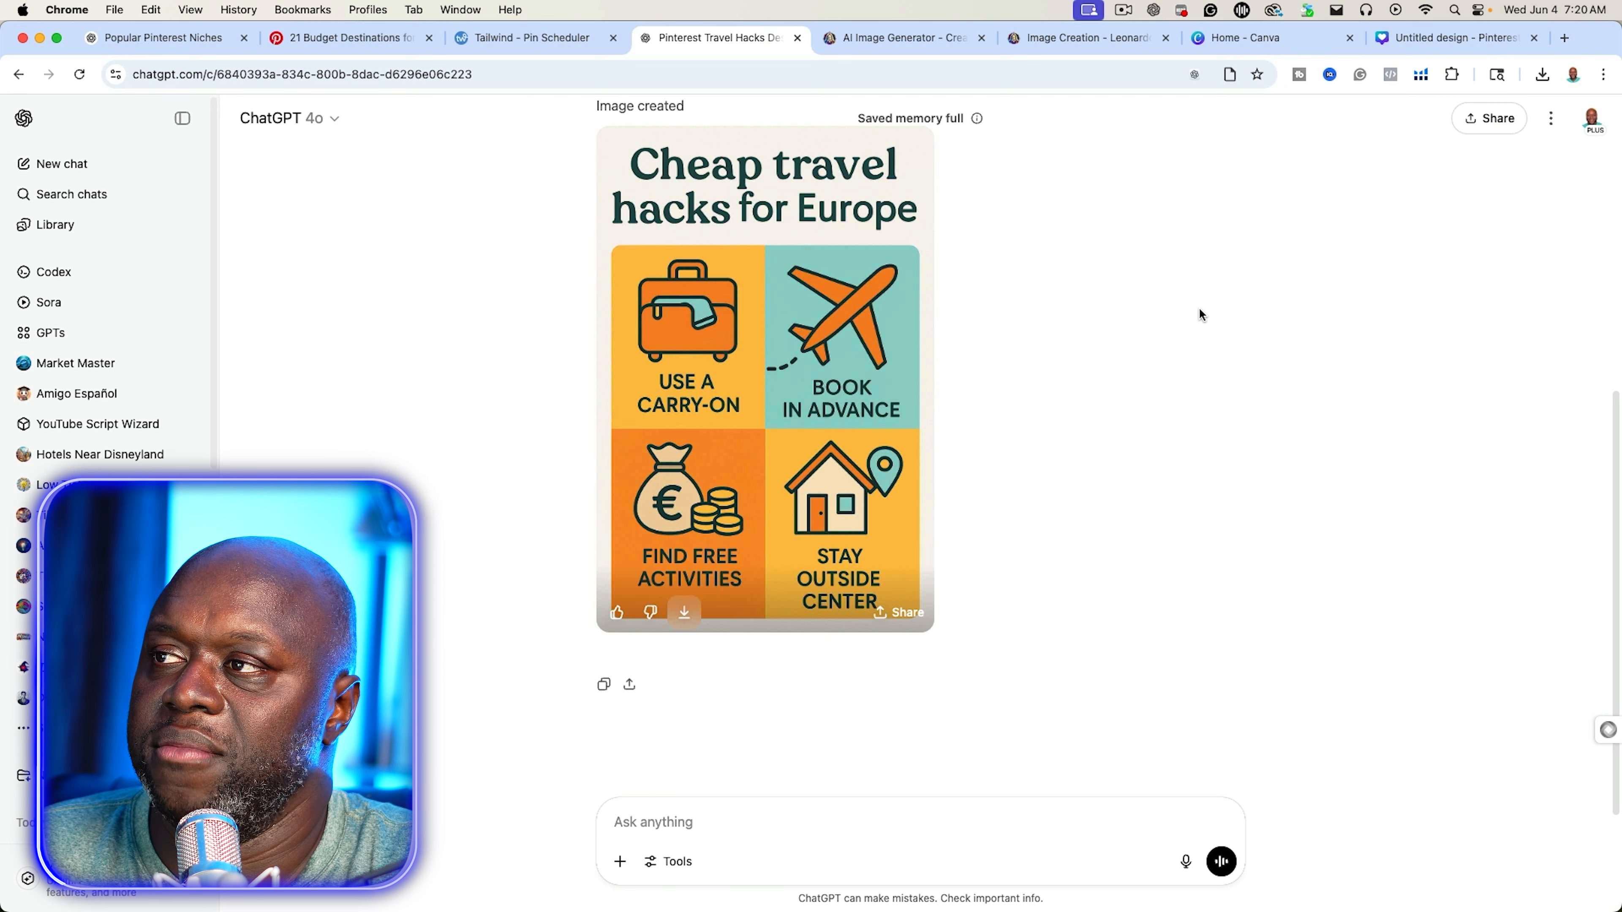
click(1429, 51)
click(546, 372)
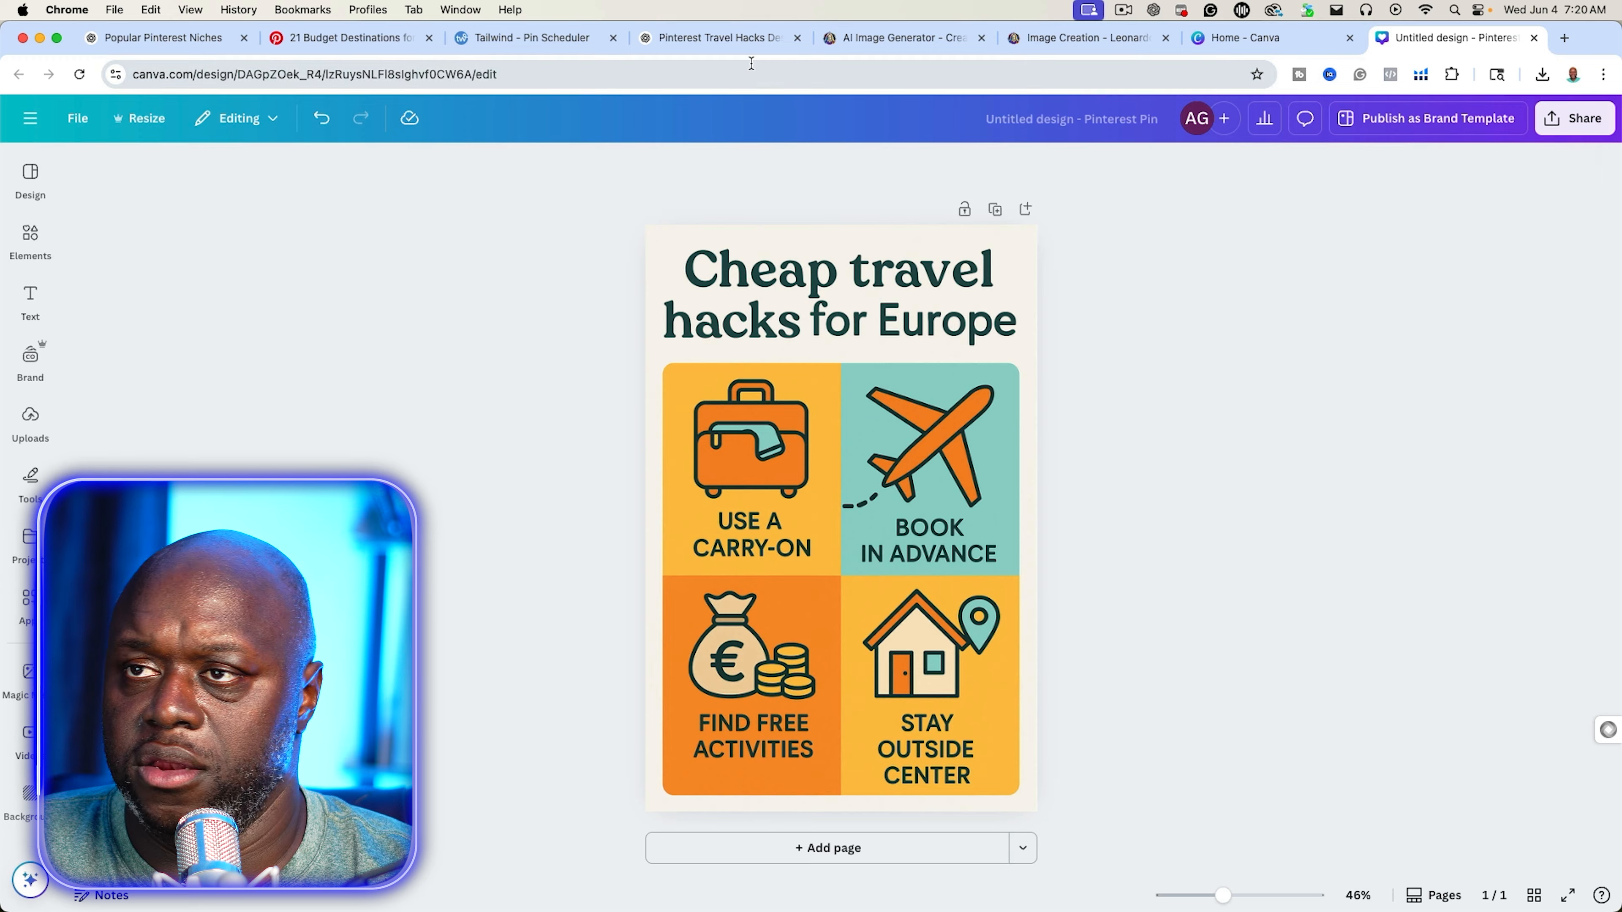
click(734, 38)
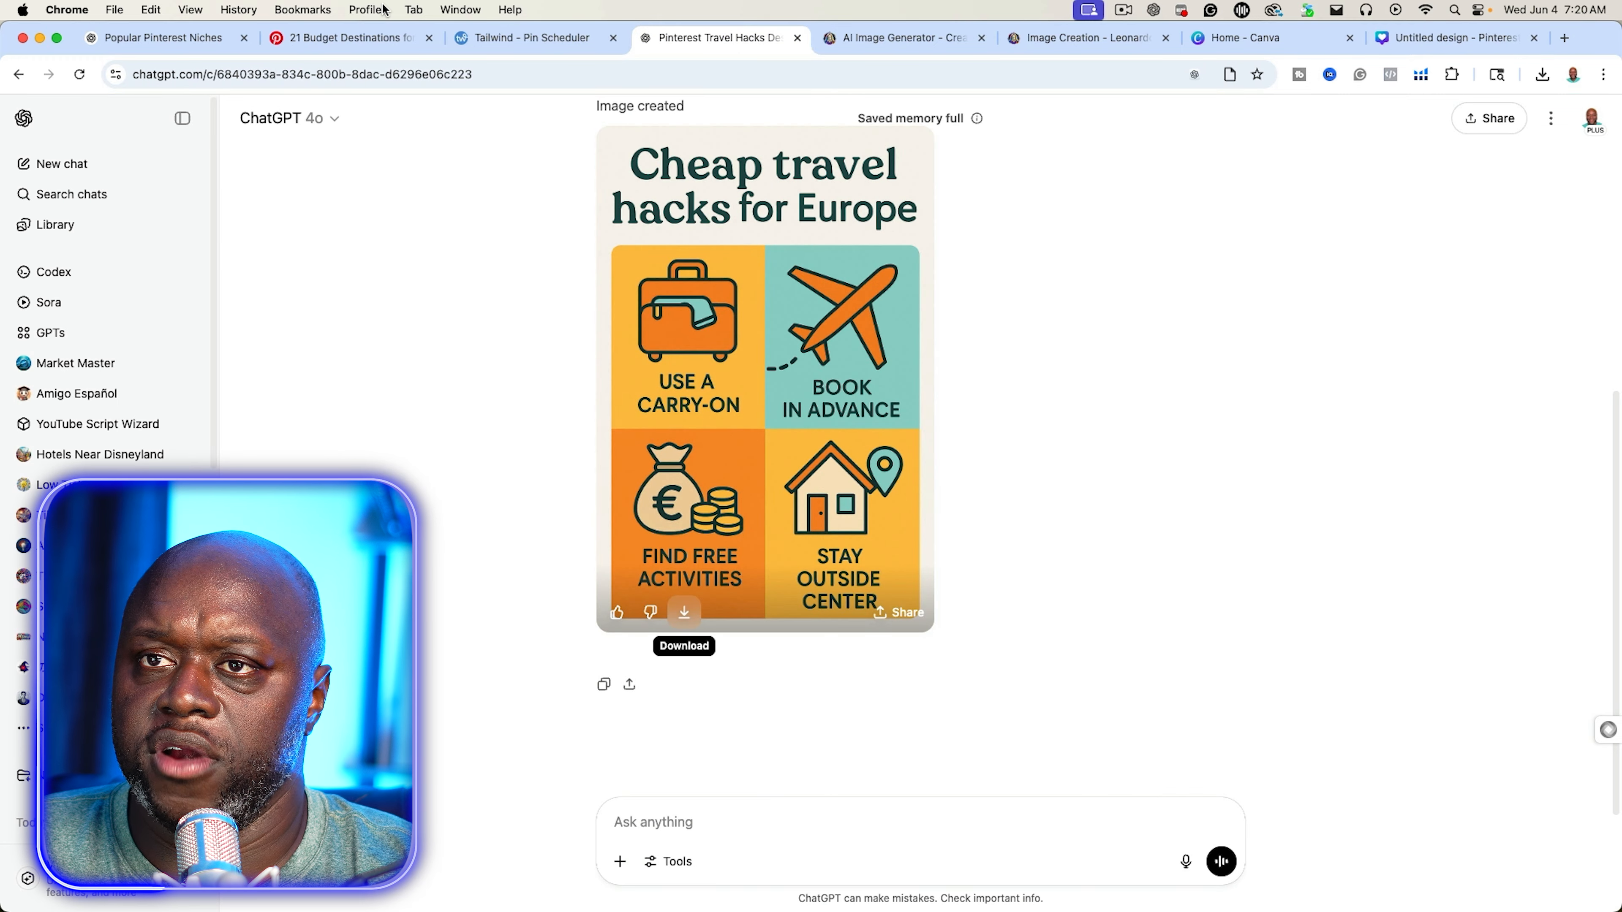
In the Popular Pinterest Niches chat, ask for an expert-engineered AI agent prompt that writes an SEO blog post from an entered keyword
click(191, 39)
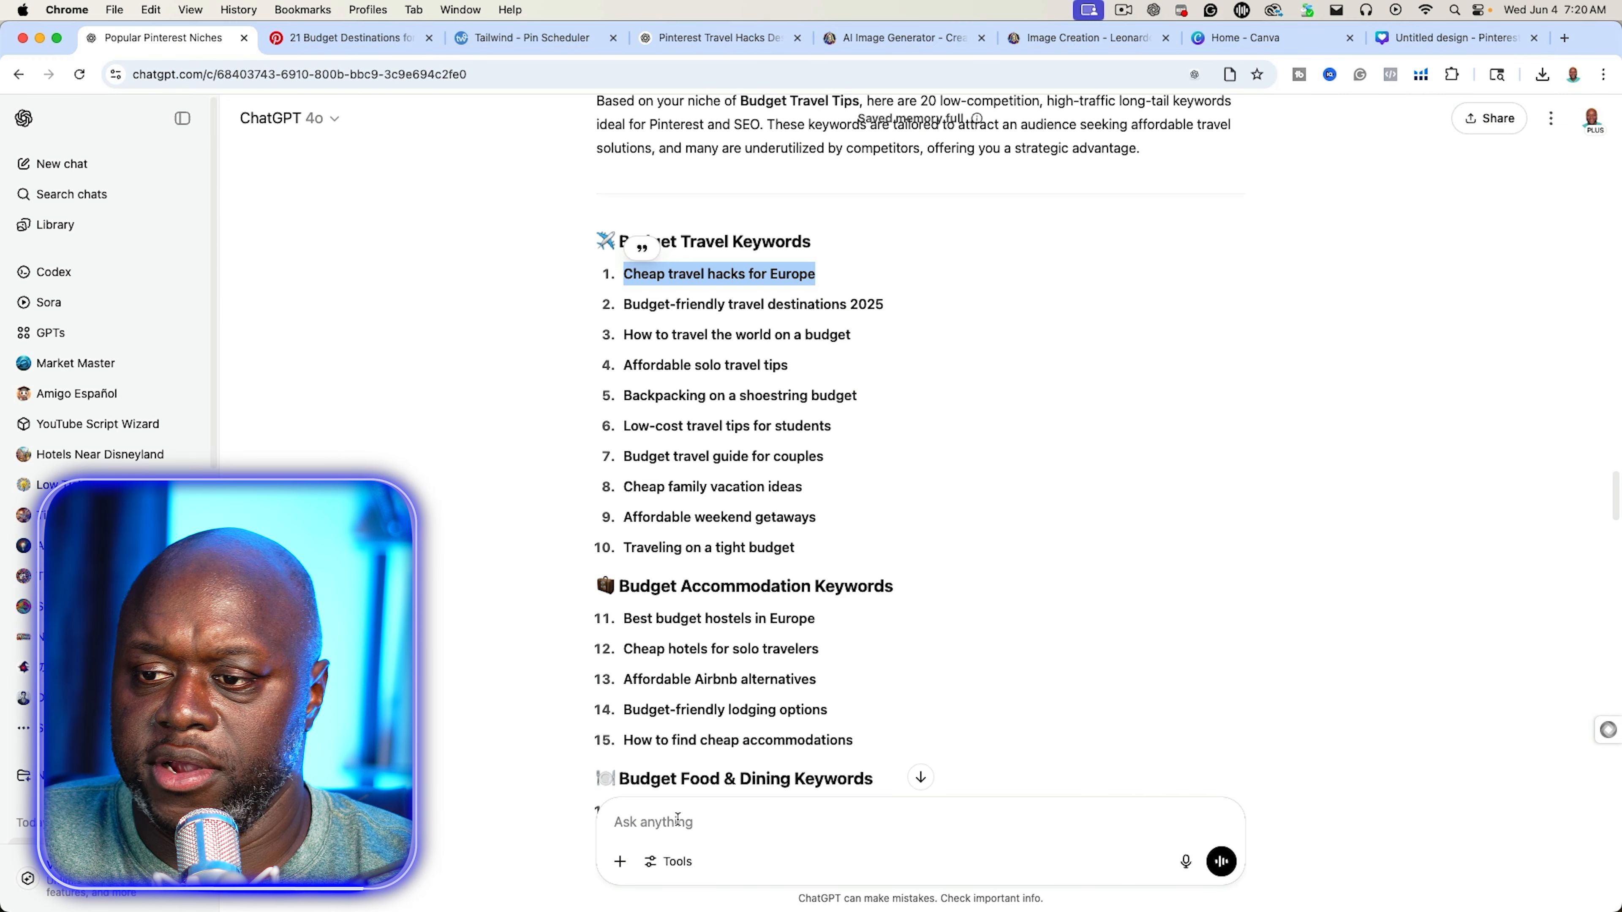
click(678, 818)
text(act)
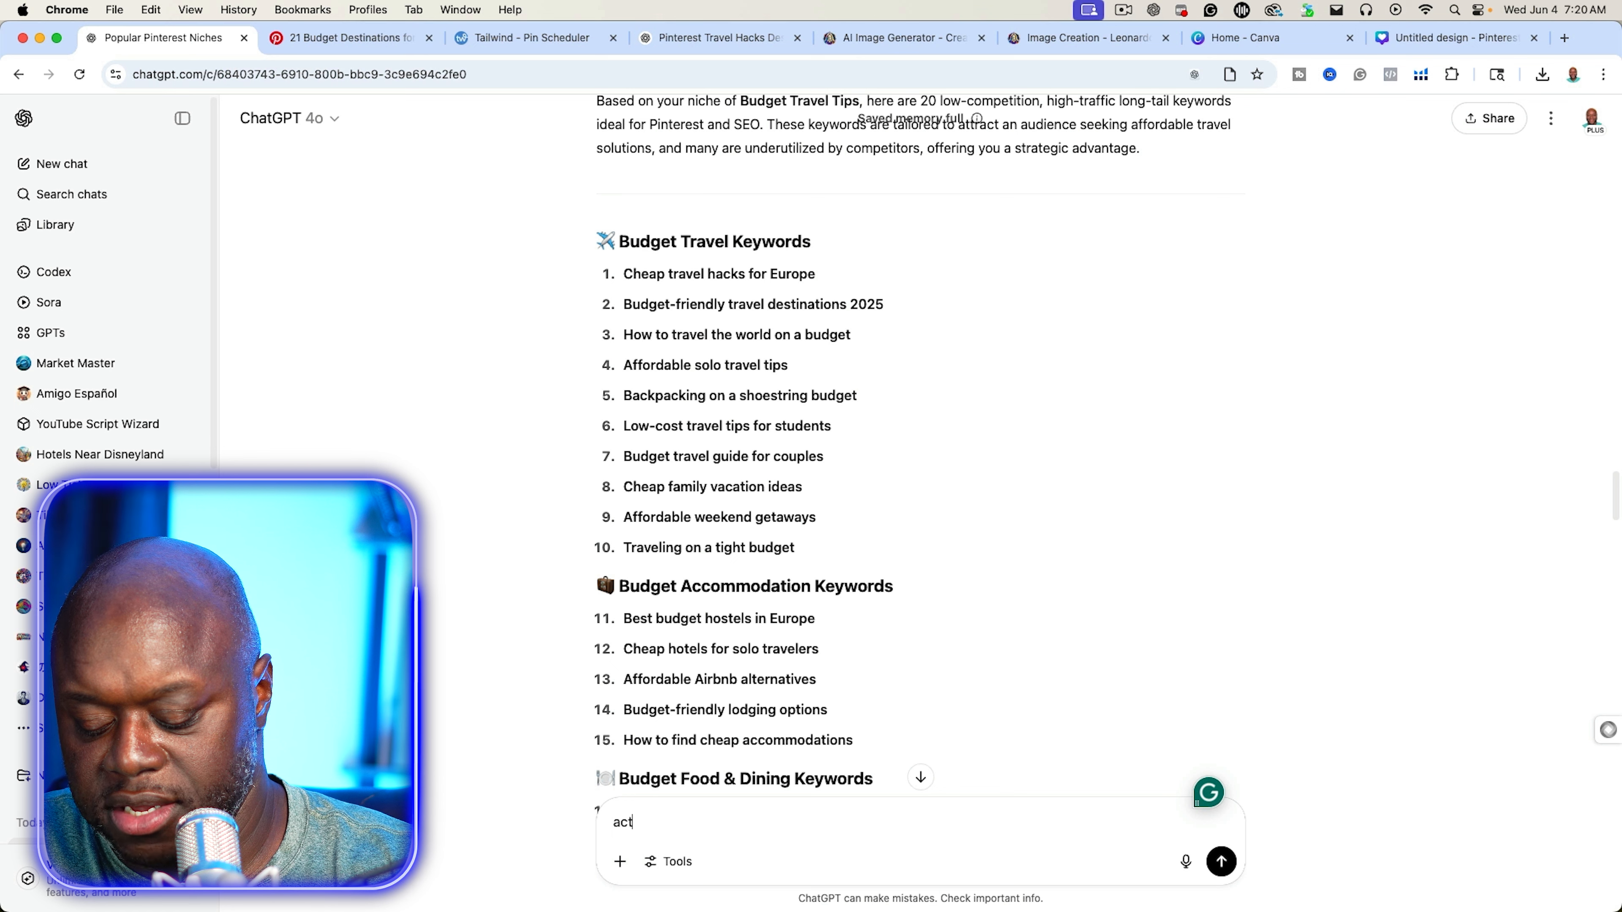
text( as an expert)
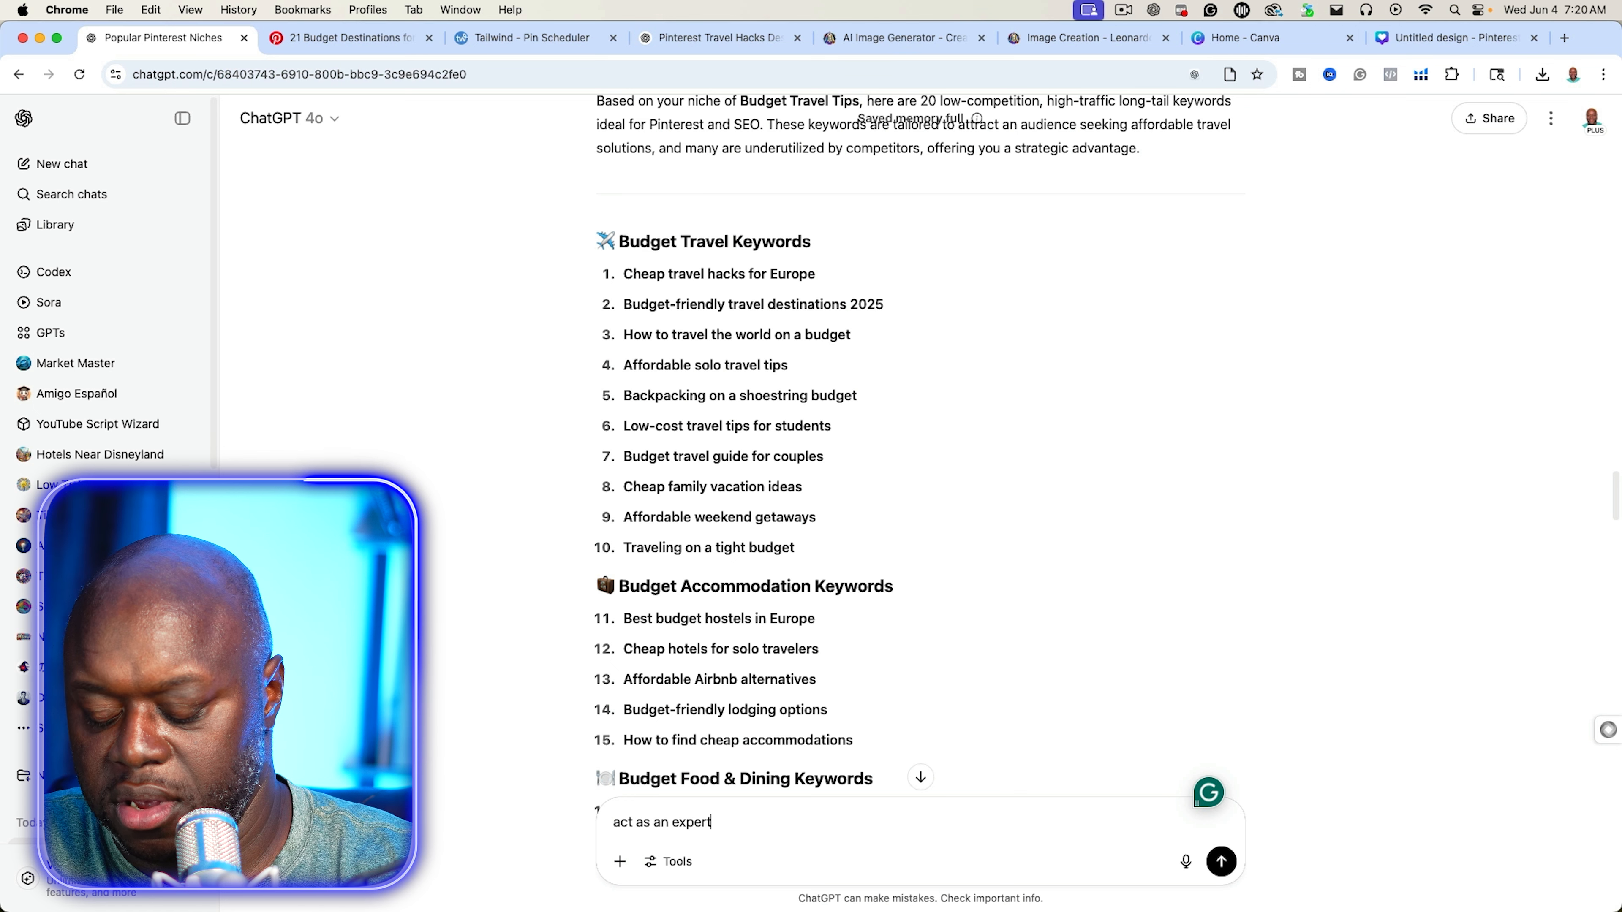
text( in prompt en)
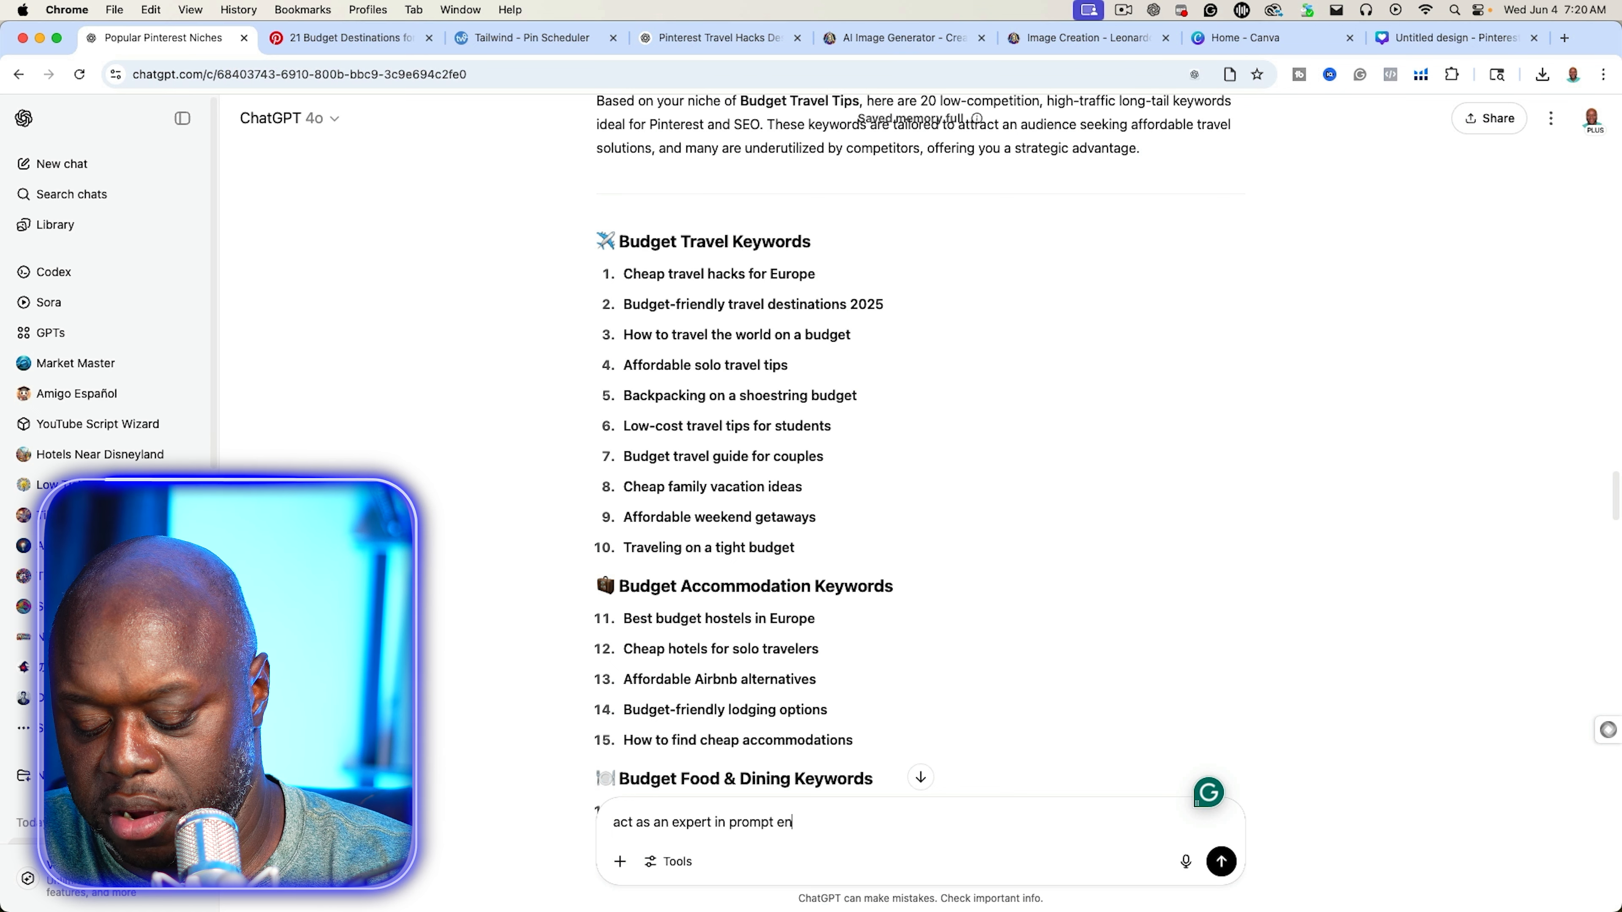
text(ginnering and write a prompt for an ai agent to write)
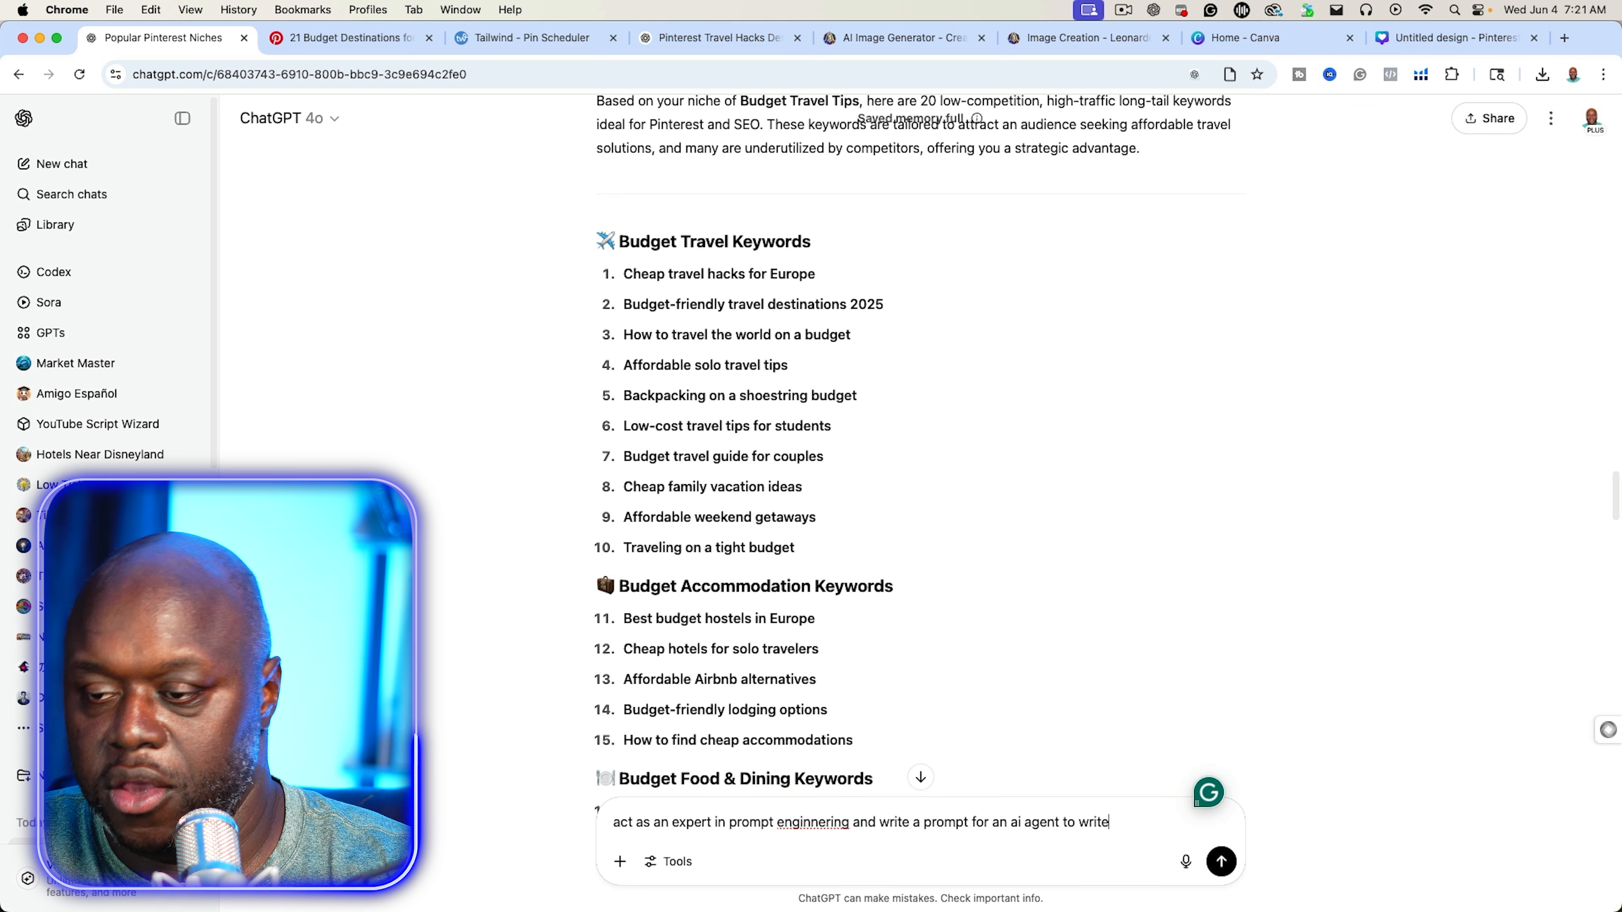
text( an  s)
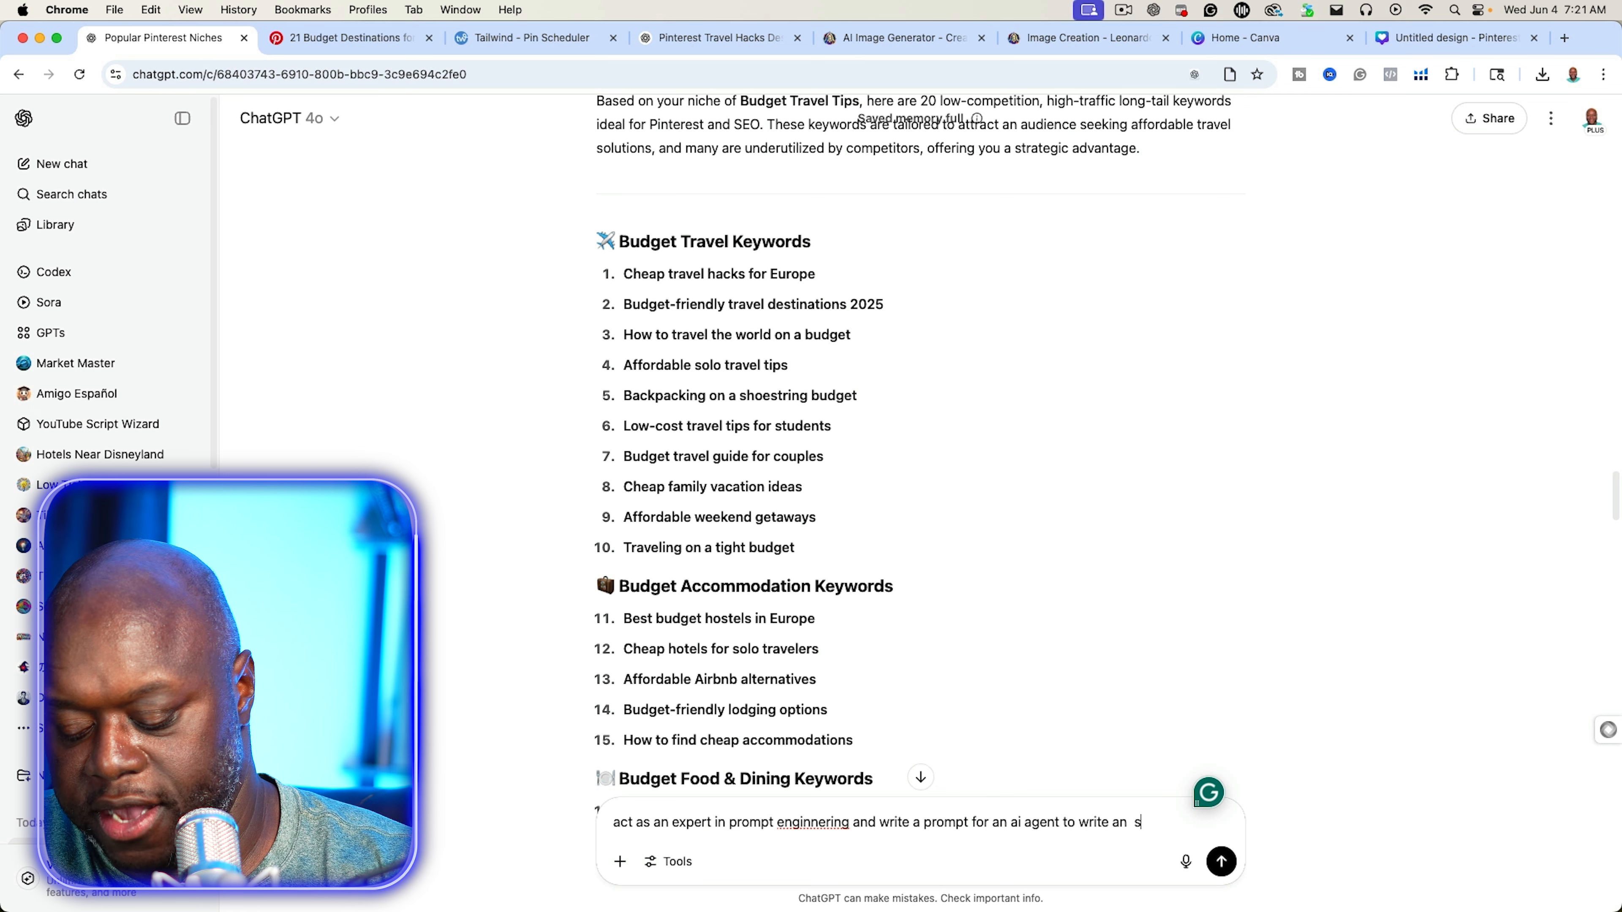
text(eo blog po)
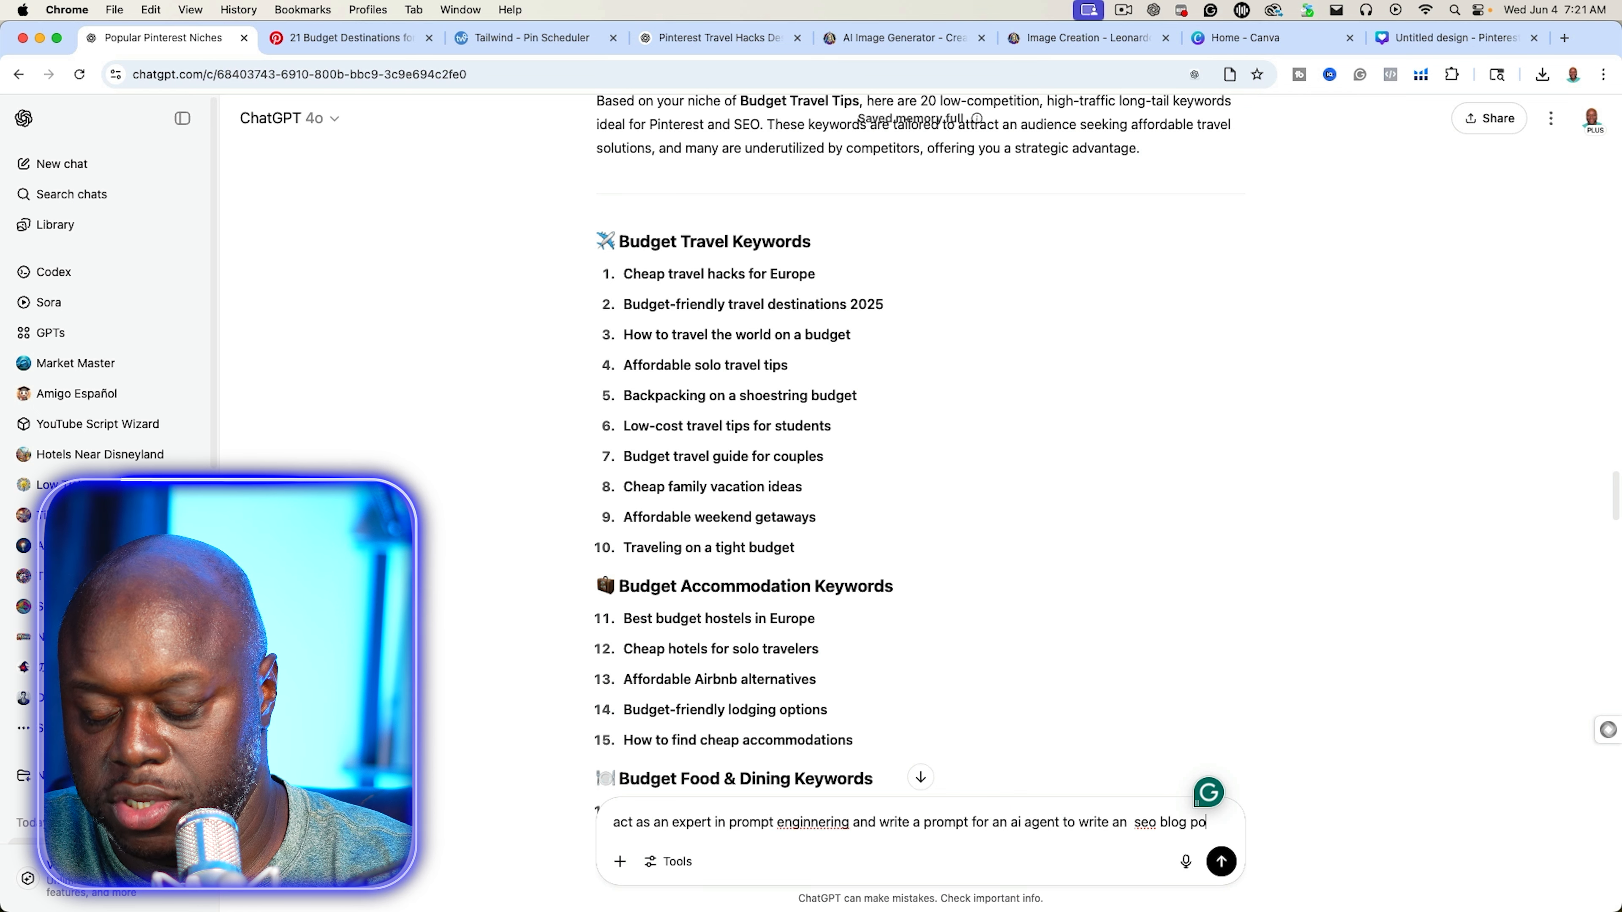
text(st we wi)
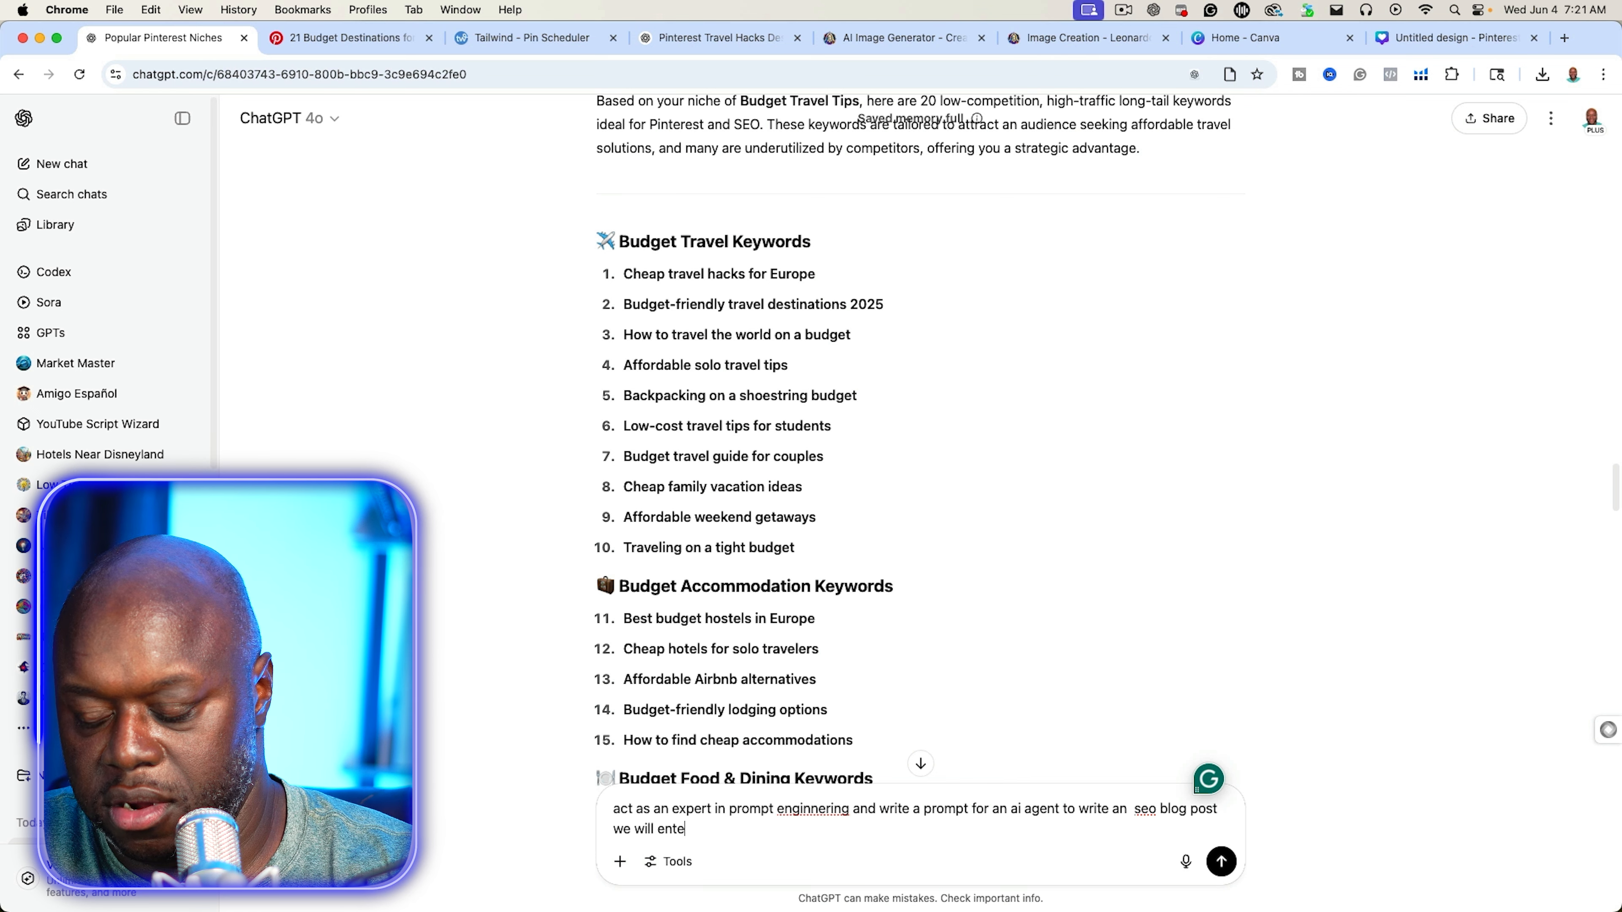
text(ll enter in the keyword and the ai agent will d)
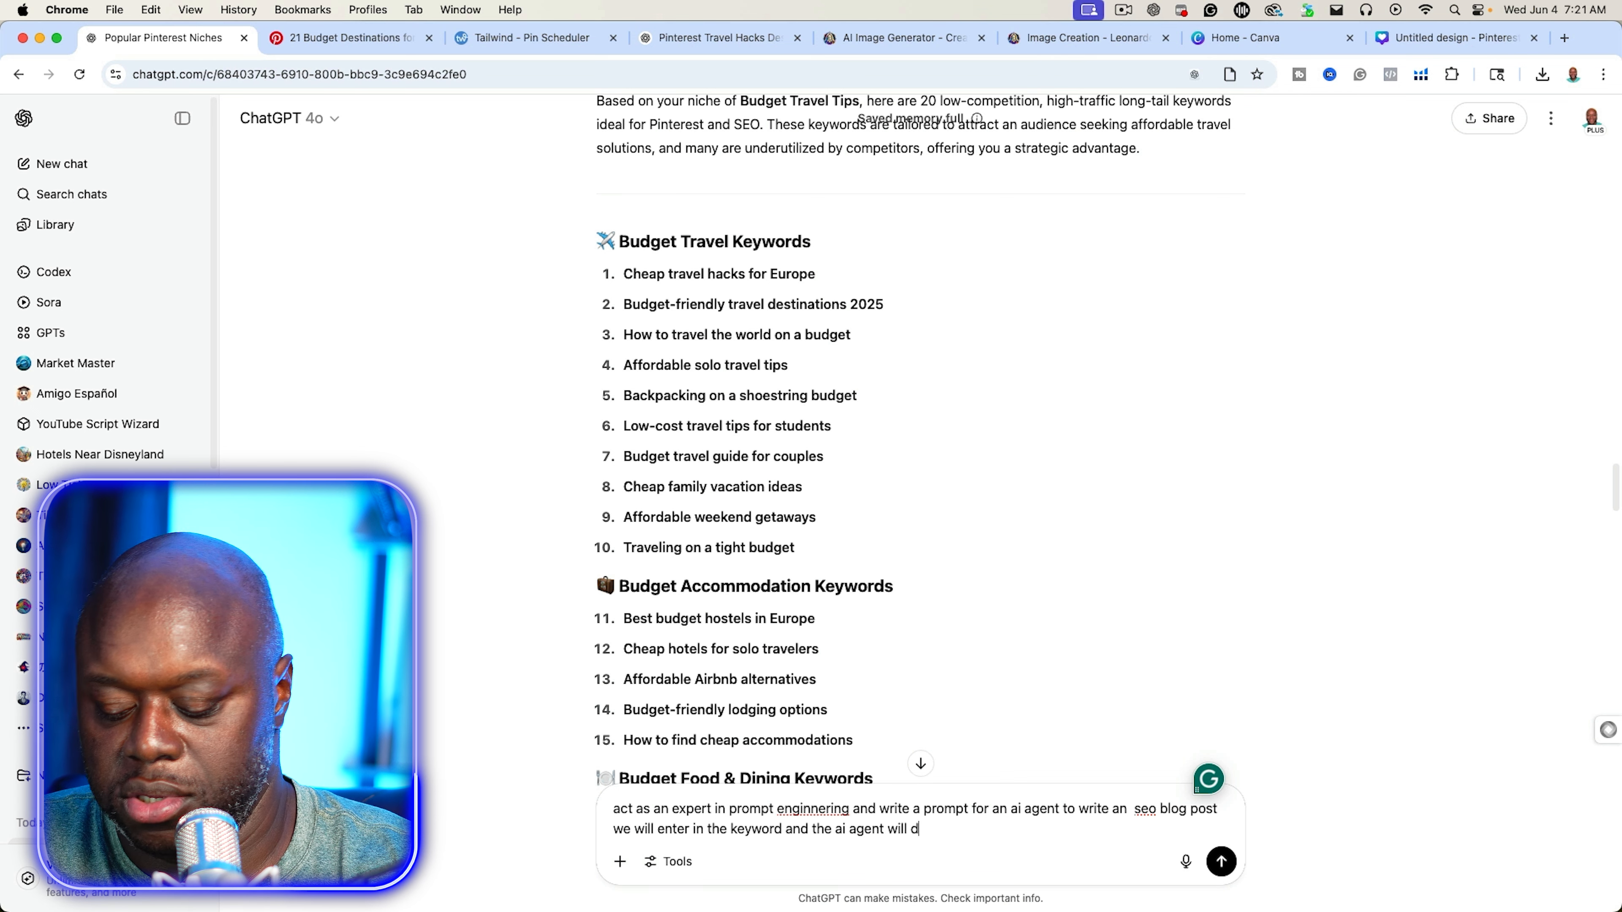
text(rest. we )
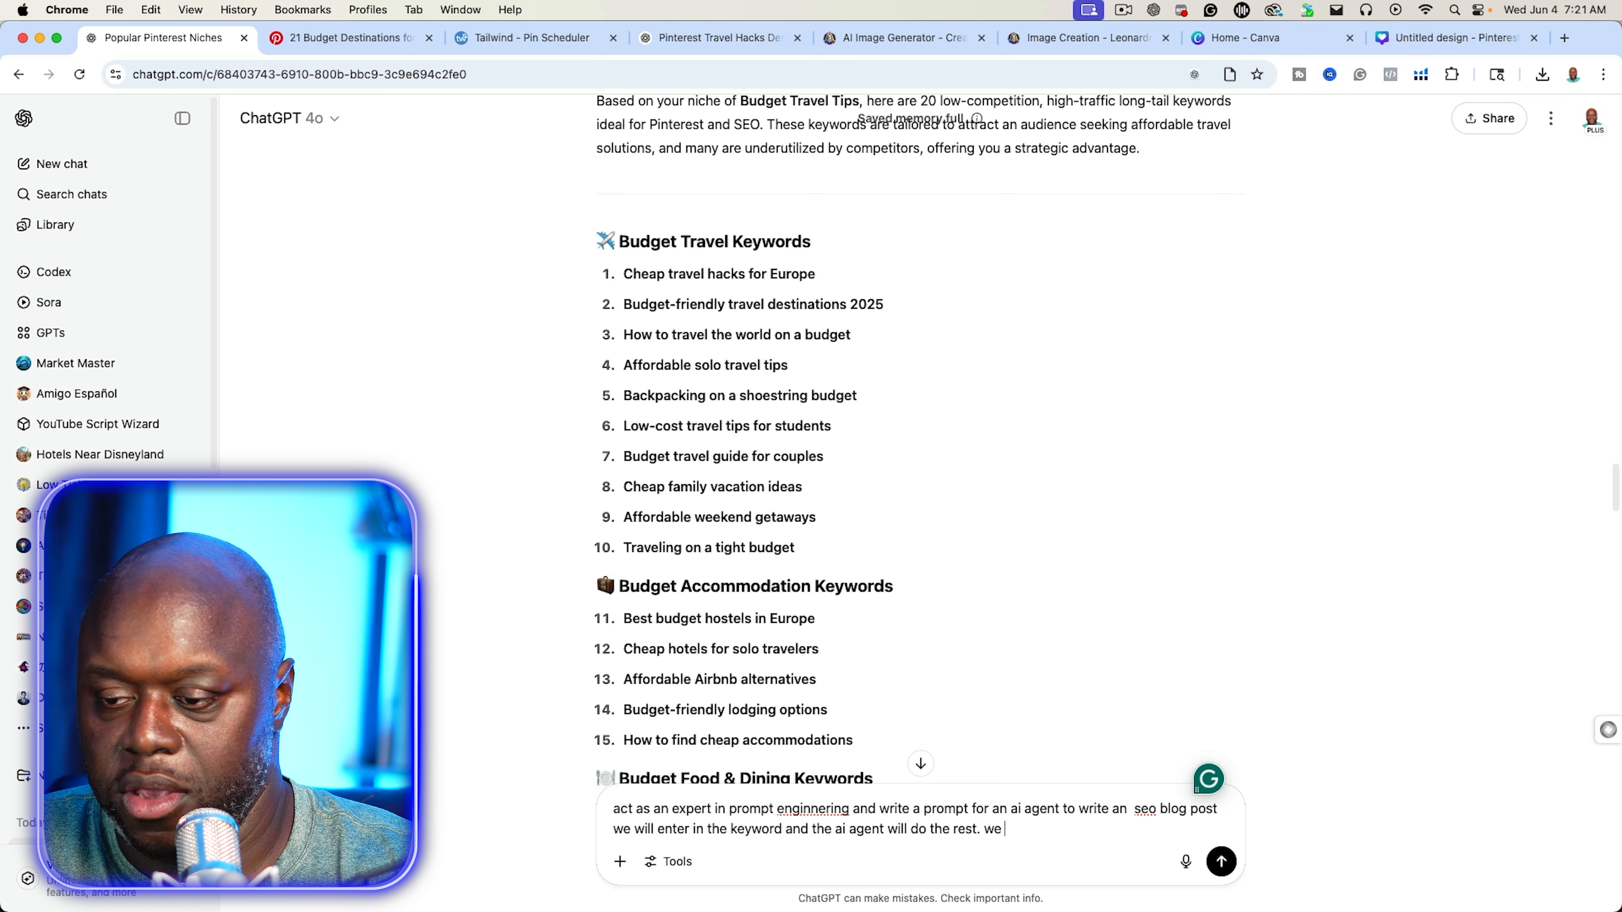
Require blog posts of at least 2,000 words and a space for the keyword, send the request and review the blog writer prompt
text(want the blog)
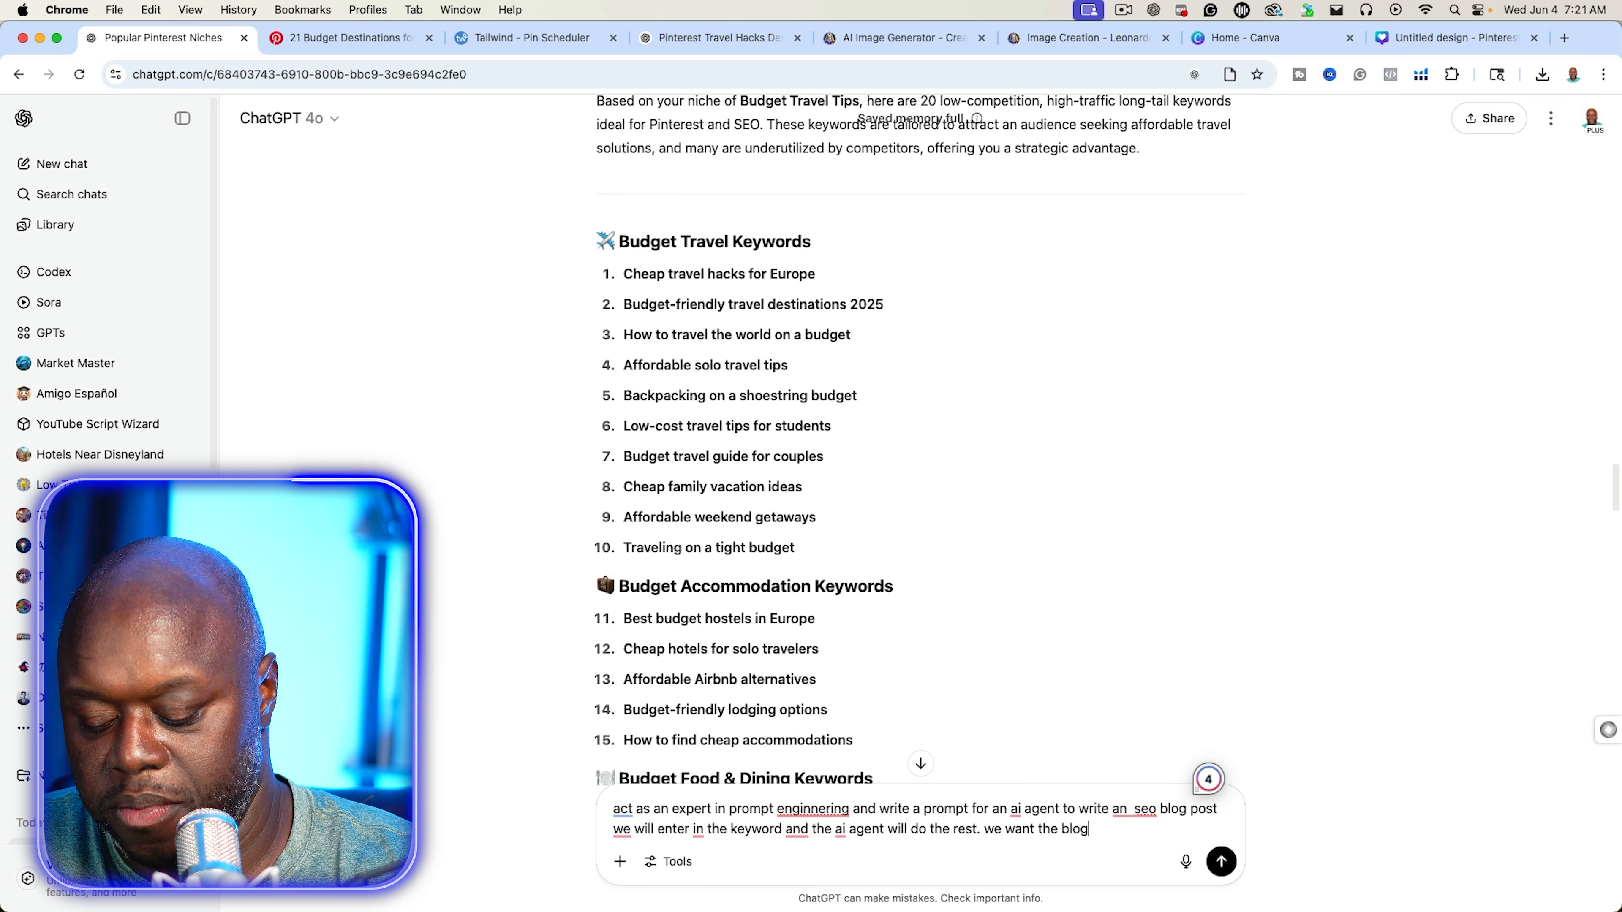
text( posts to be a)
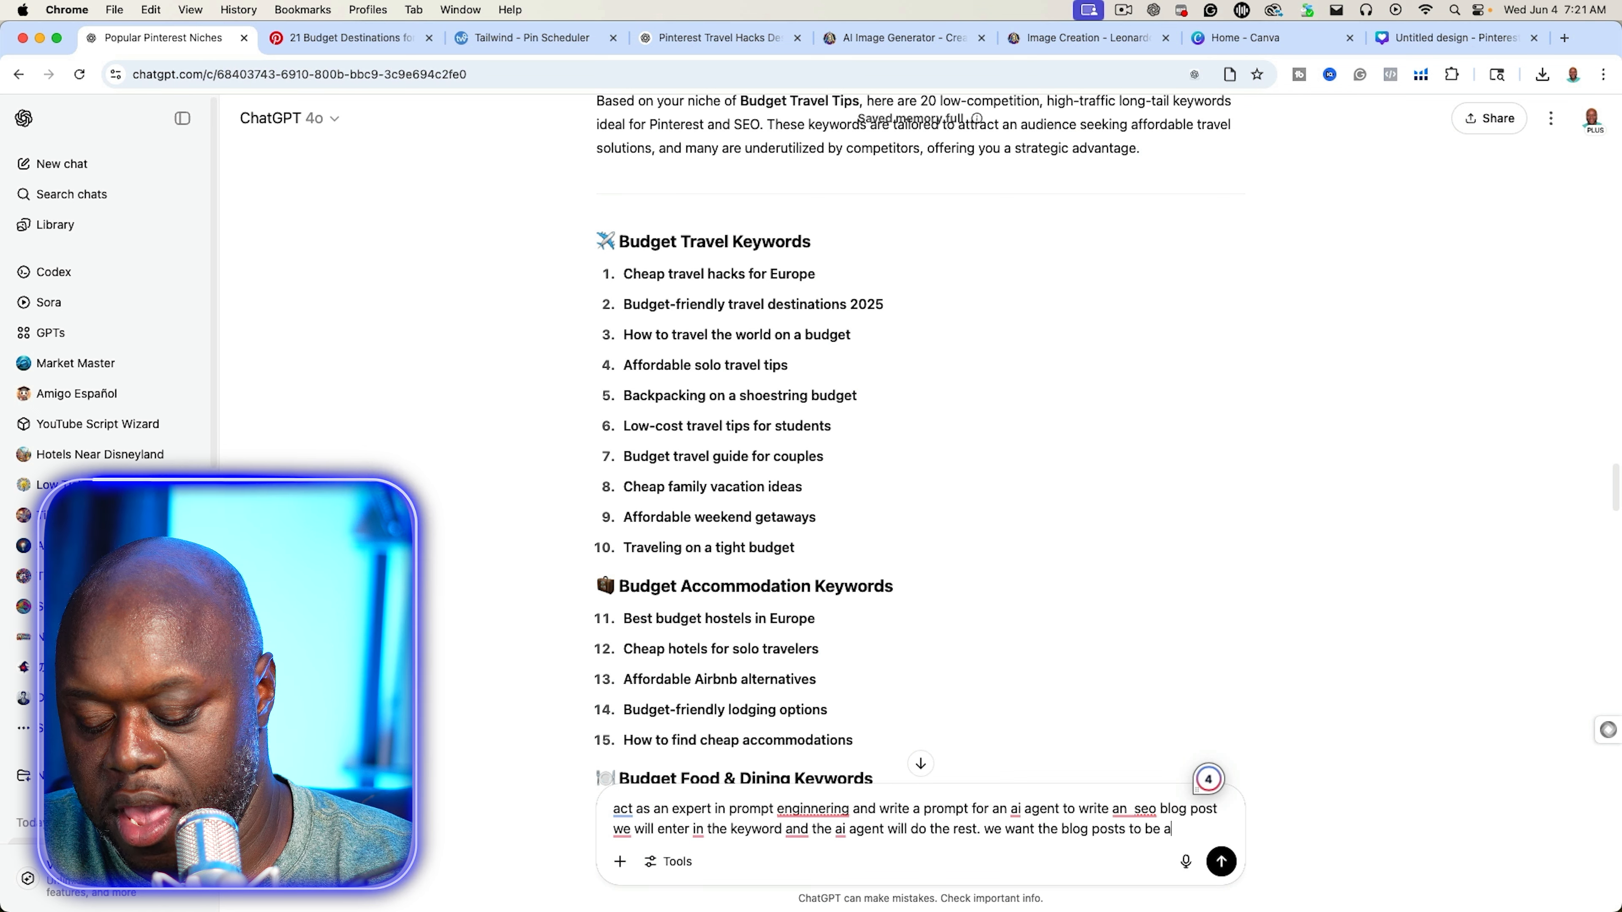
text(t least 2,000)
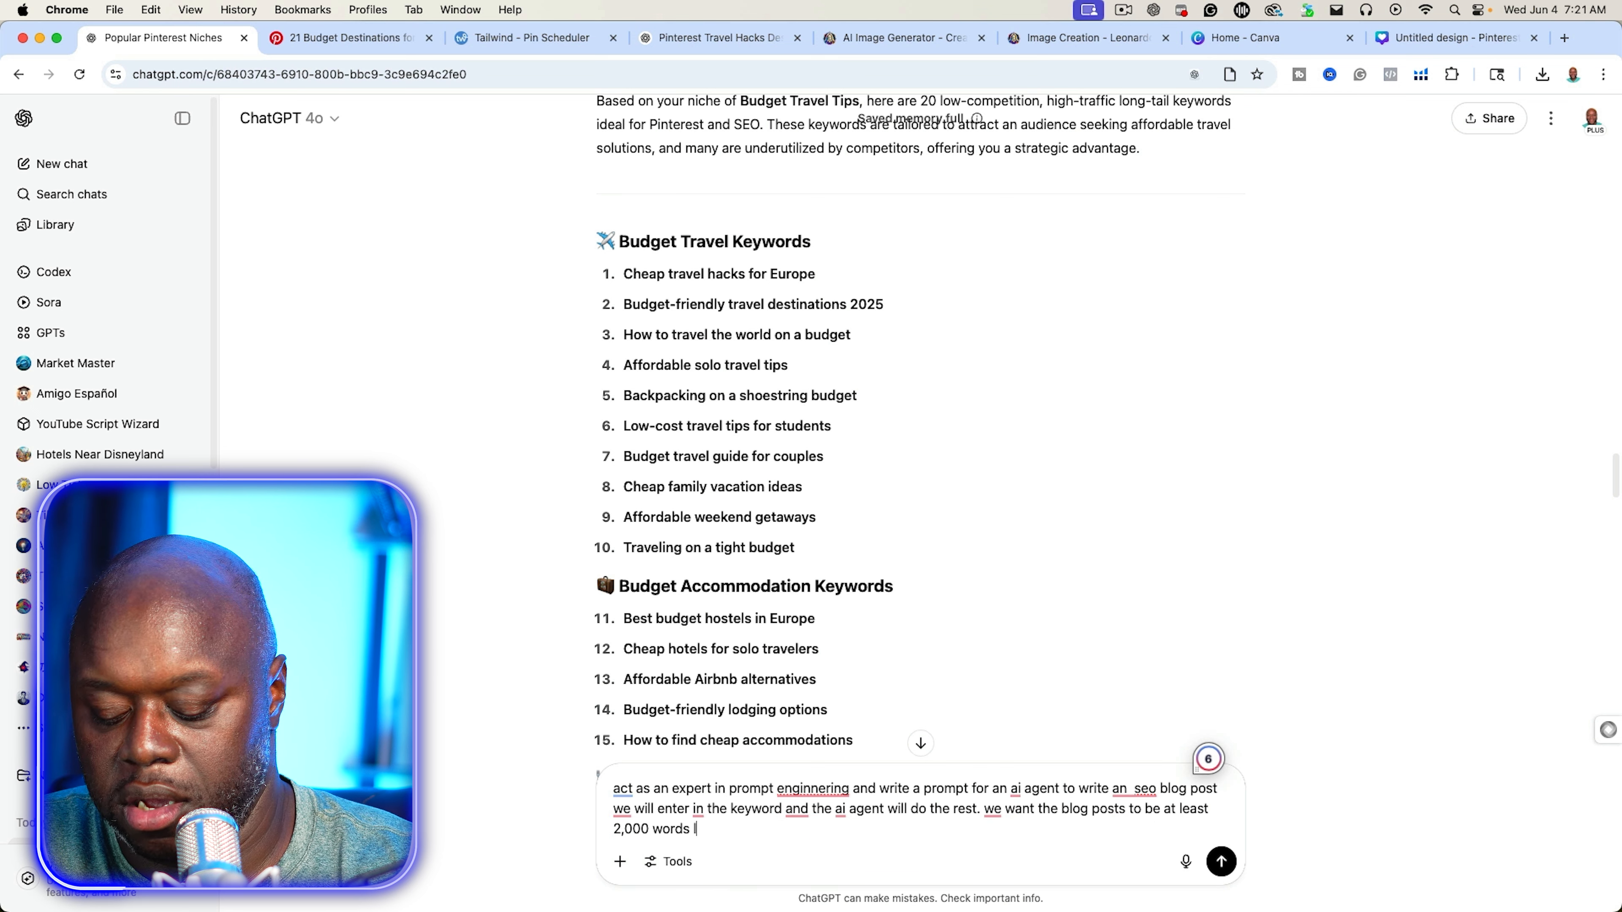
text( words long. plea)
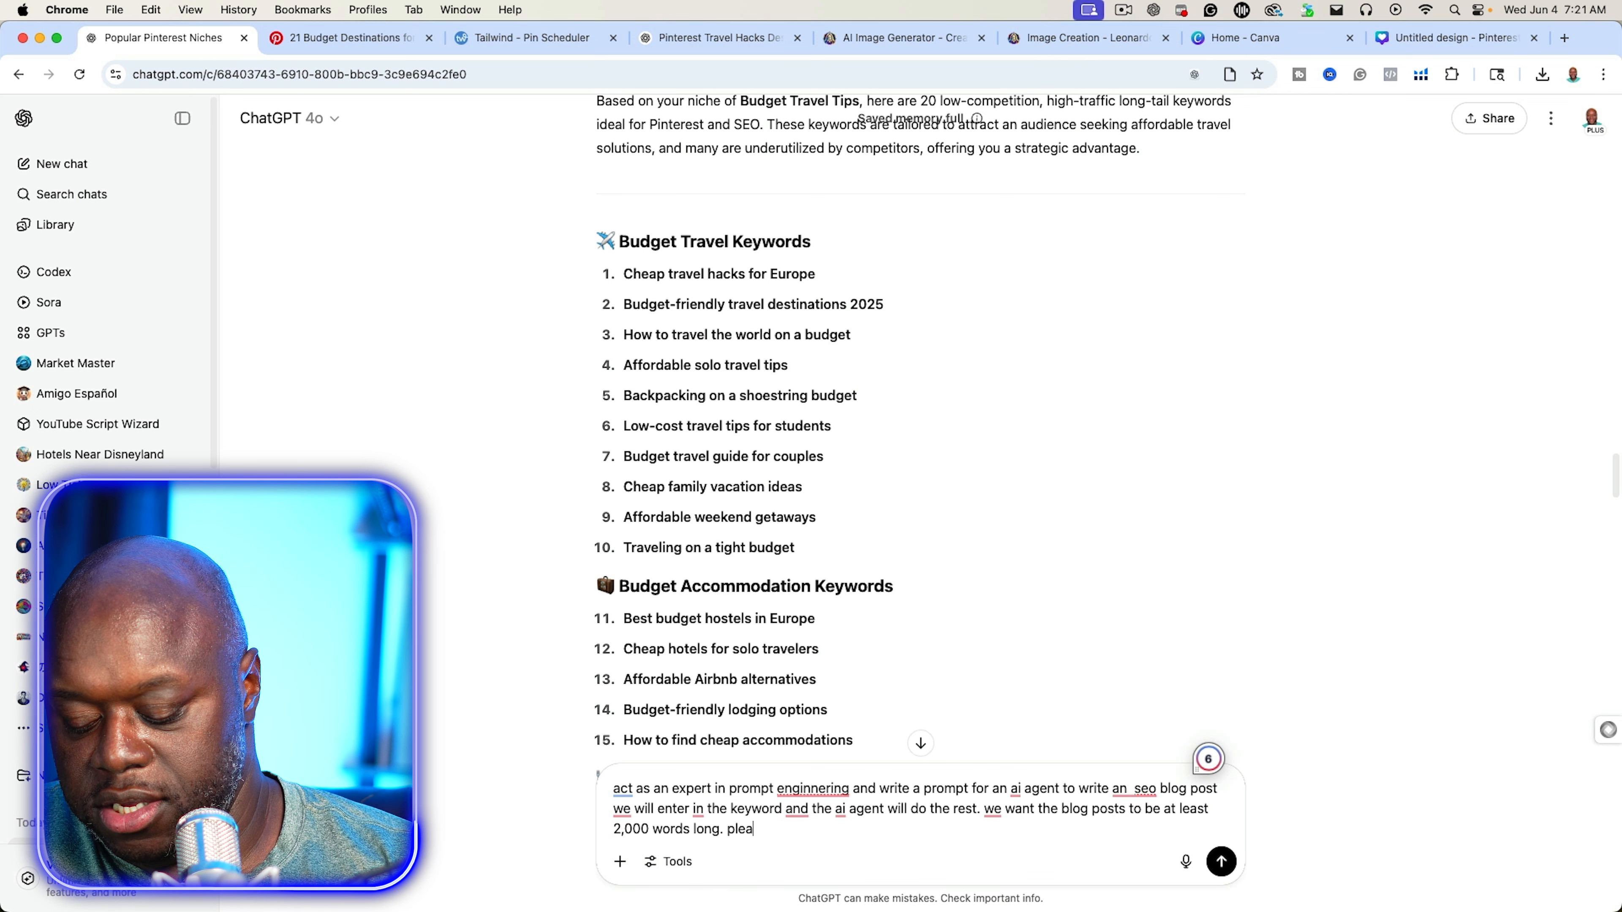
text(se incvlude a)
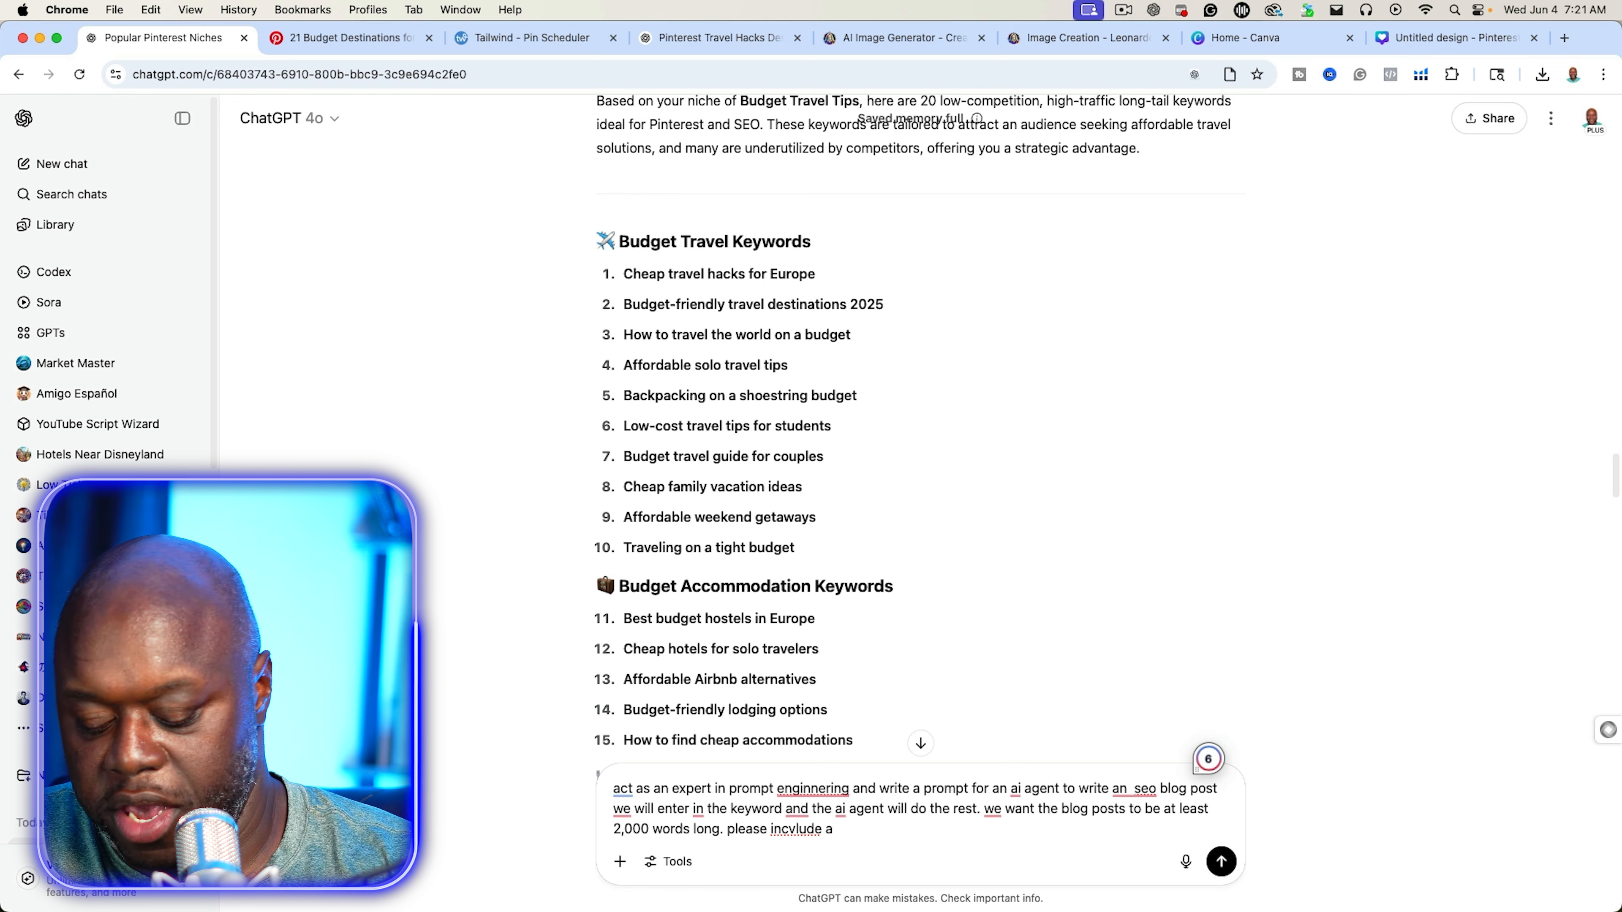
text( space for the keyword)
key(Return)
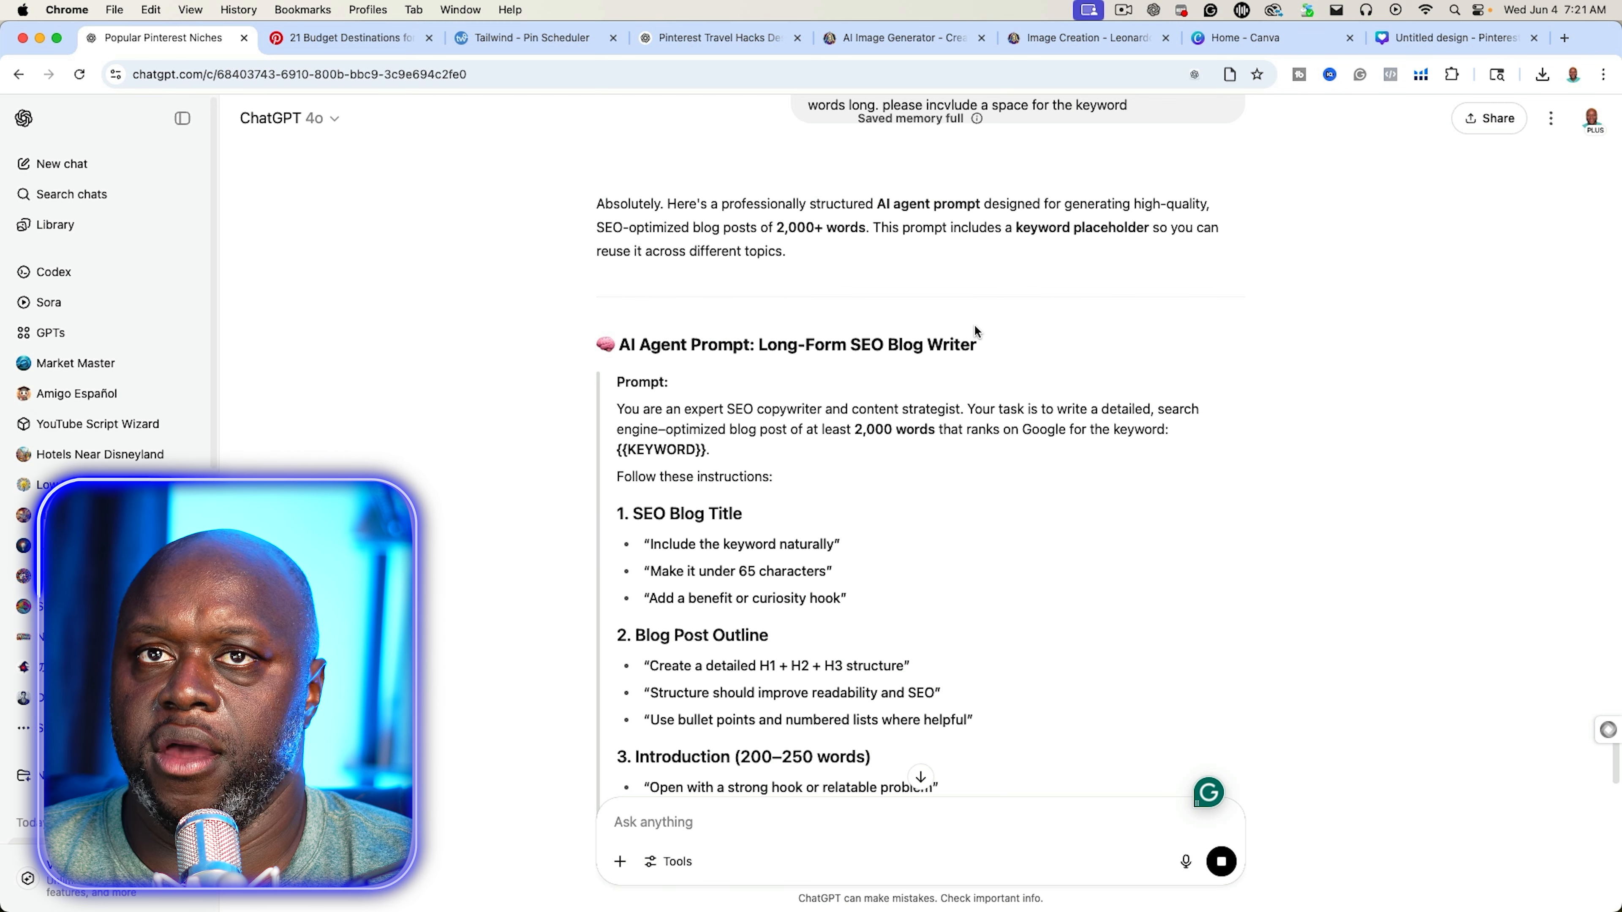
scroll(1059, 379, down, 10)
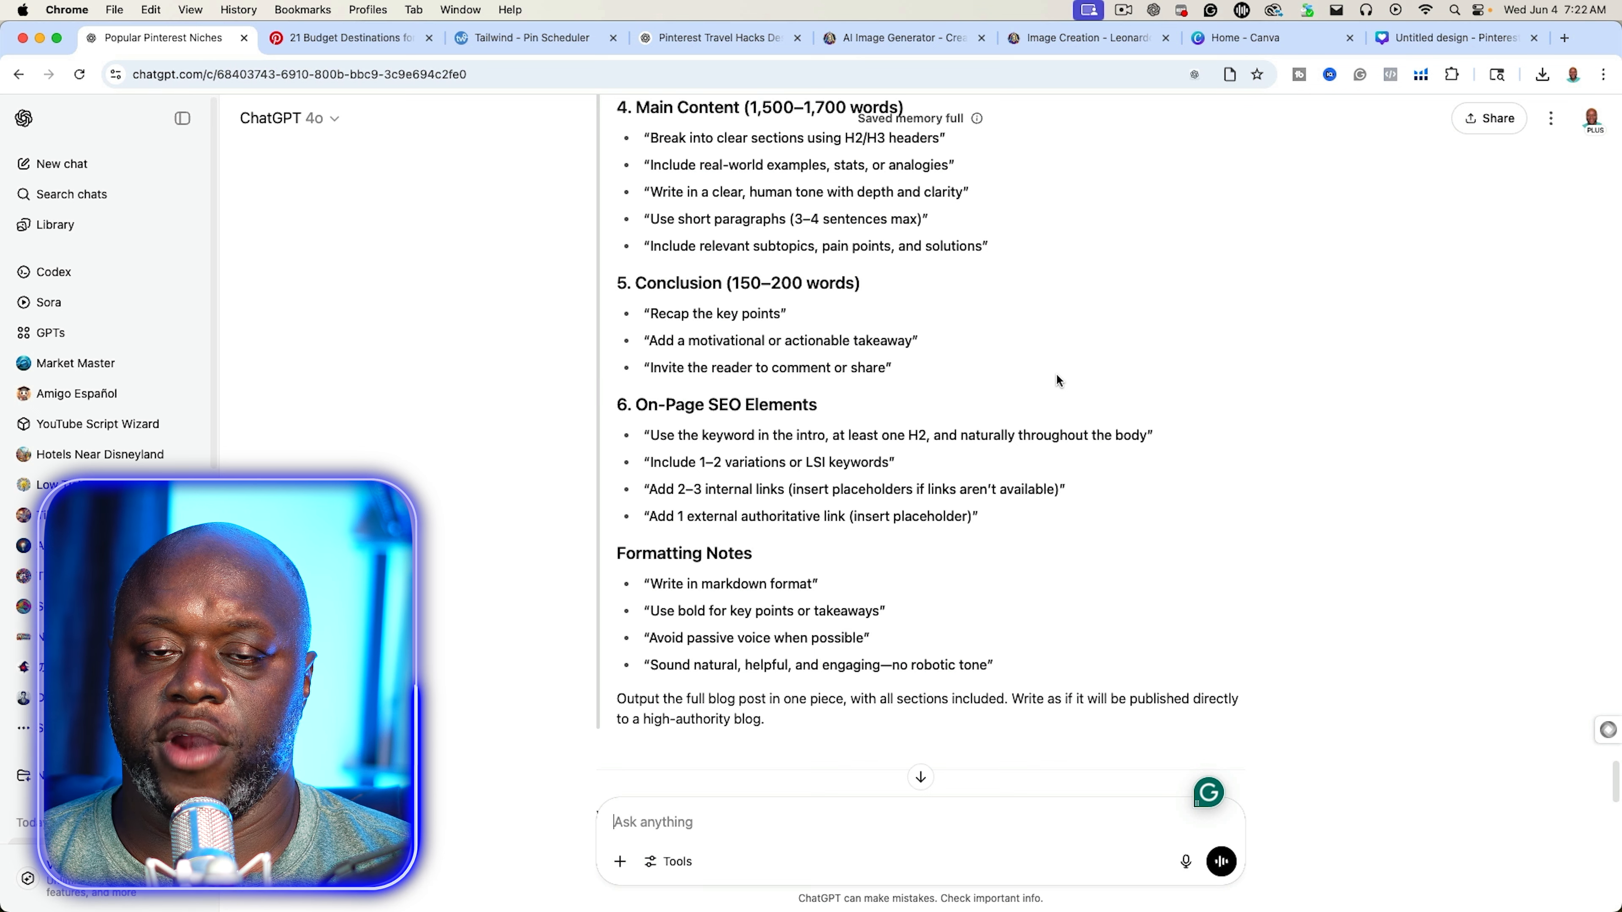
scroll(1056, 372, down, 5)
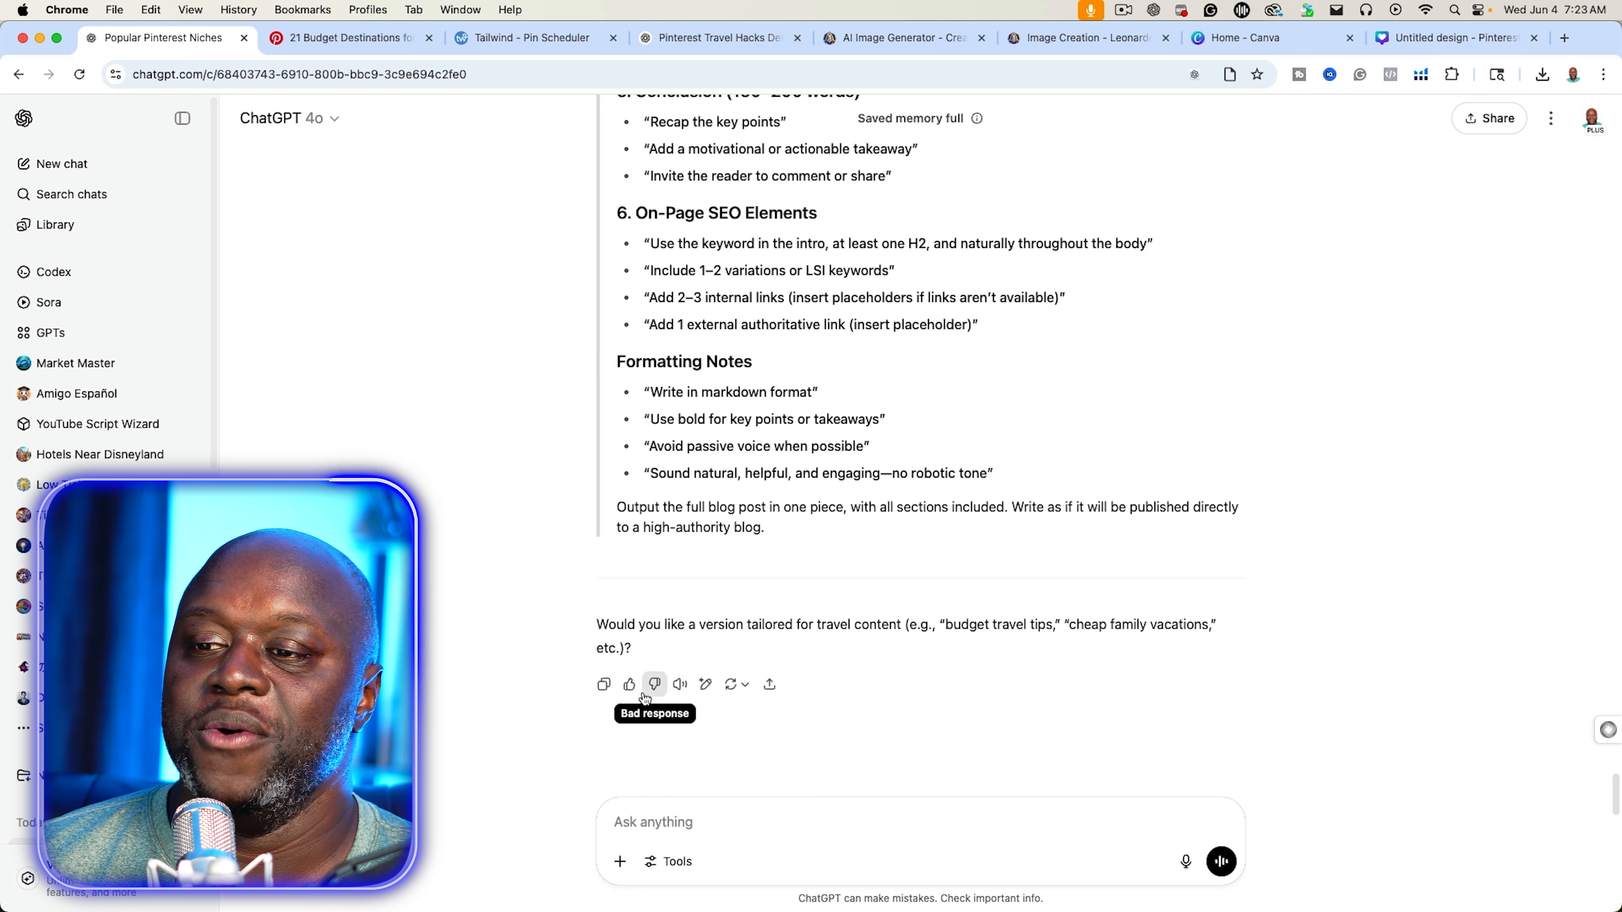
Start a new ChatGPT chat in a separate browser tab and paste the SEO blog writer prompt into it
scroll(788, 473, up, 5)
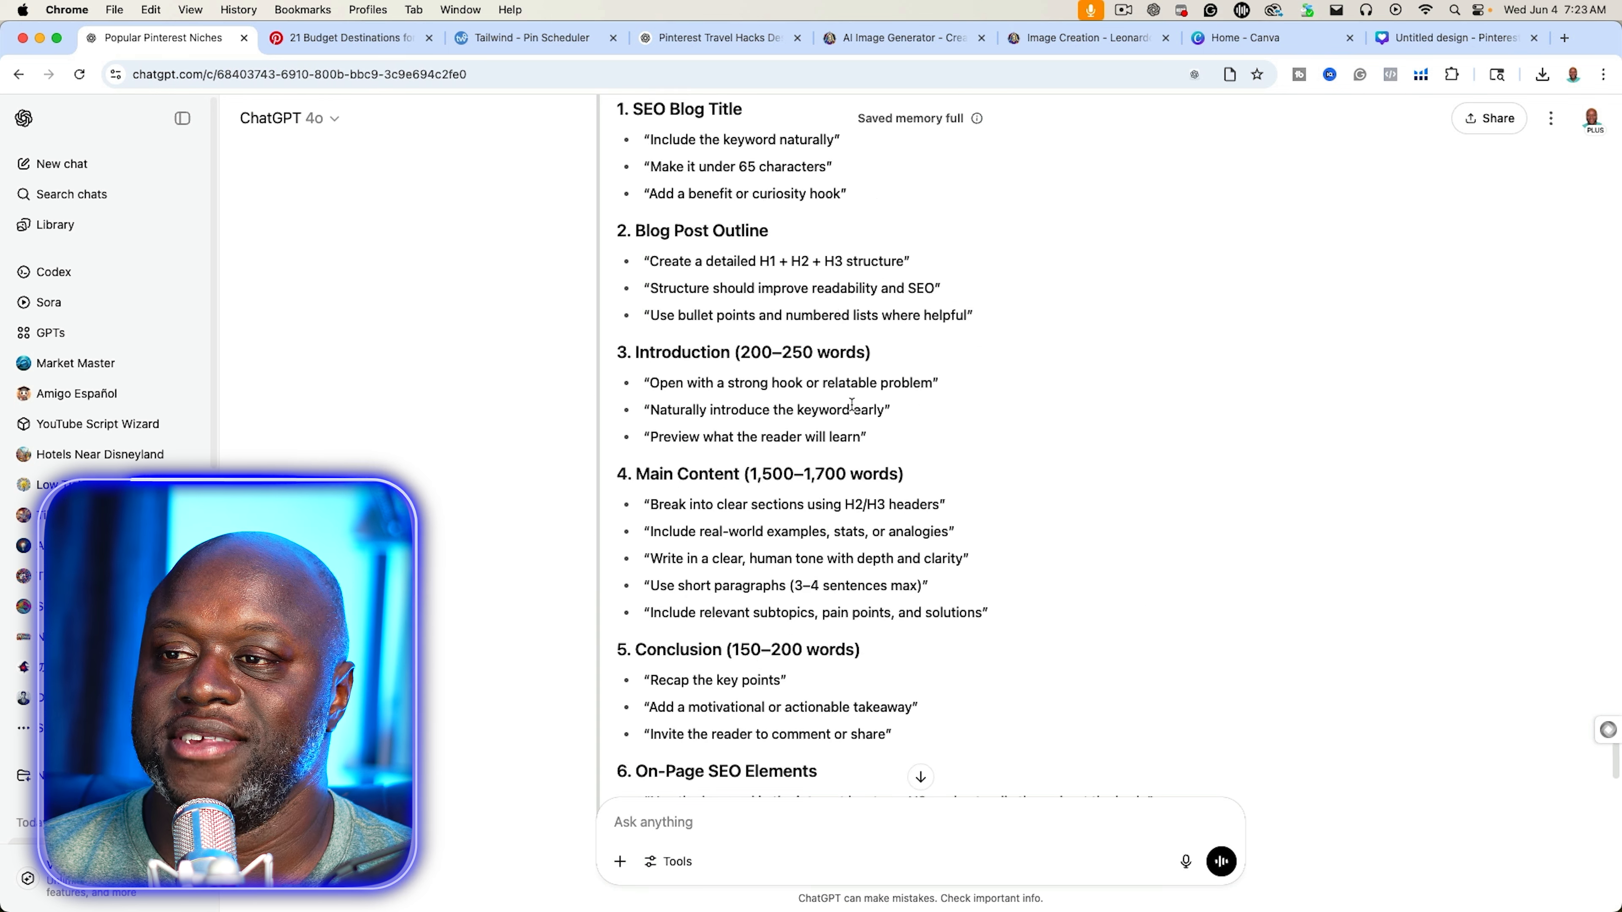
scroll(853, 442, down, 1)
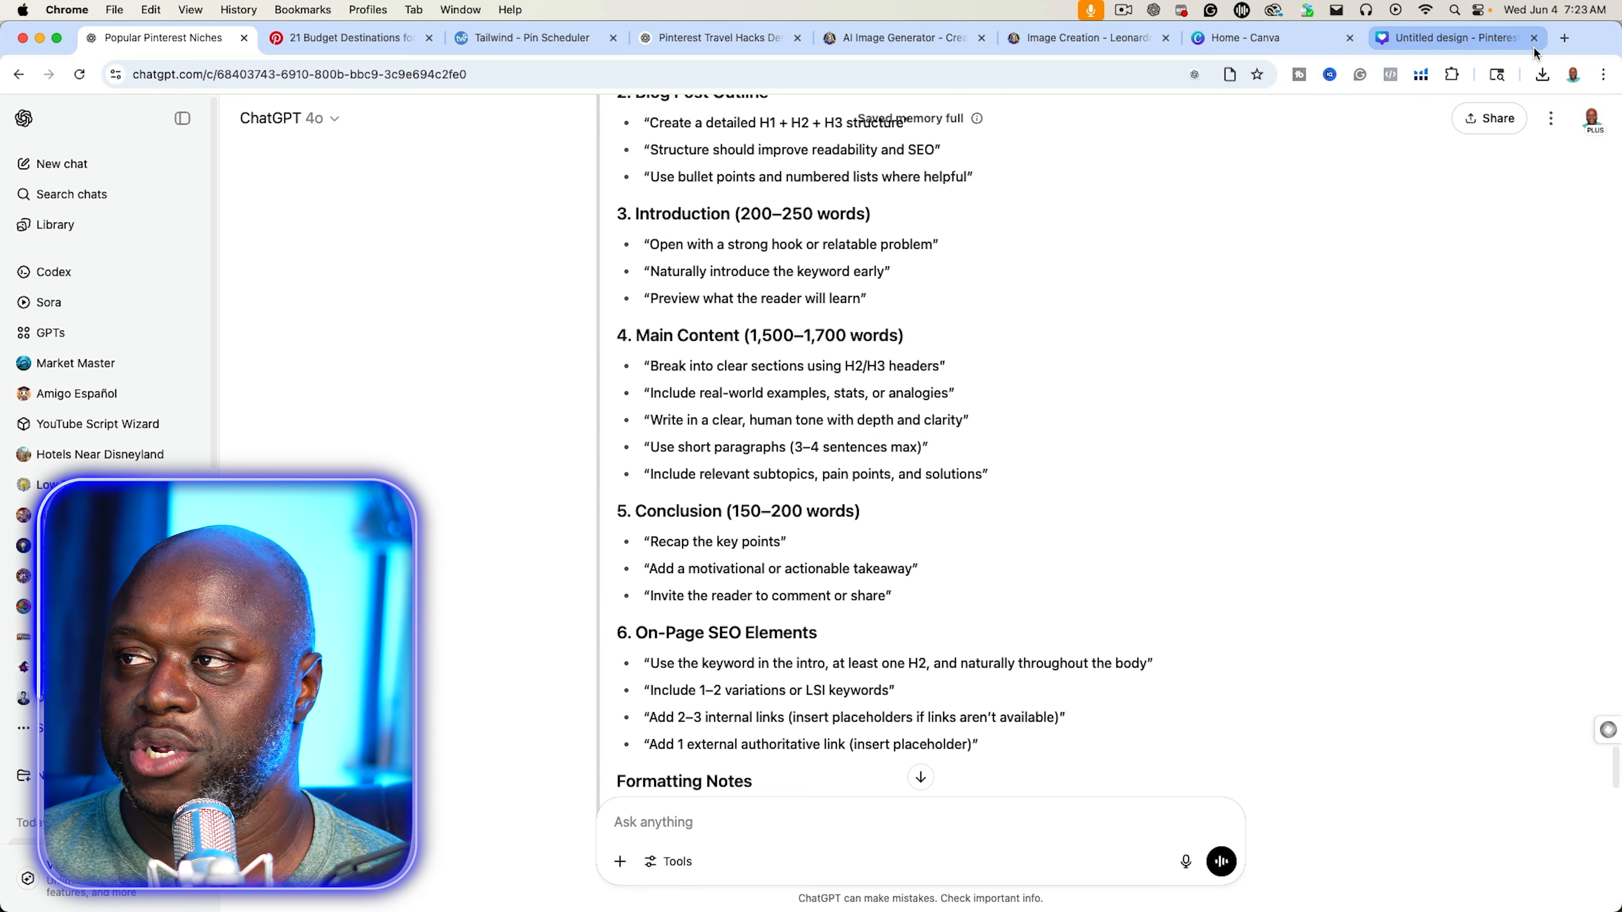
click(1568, 46)
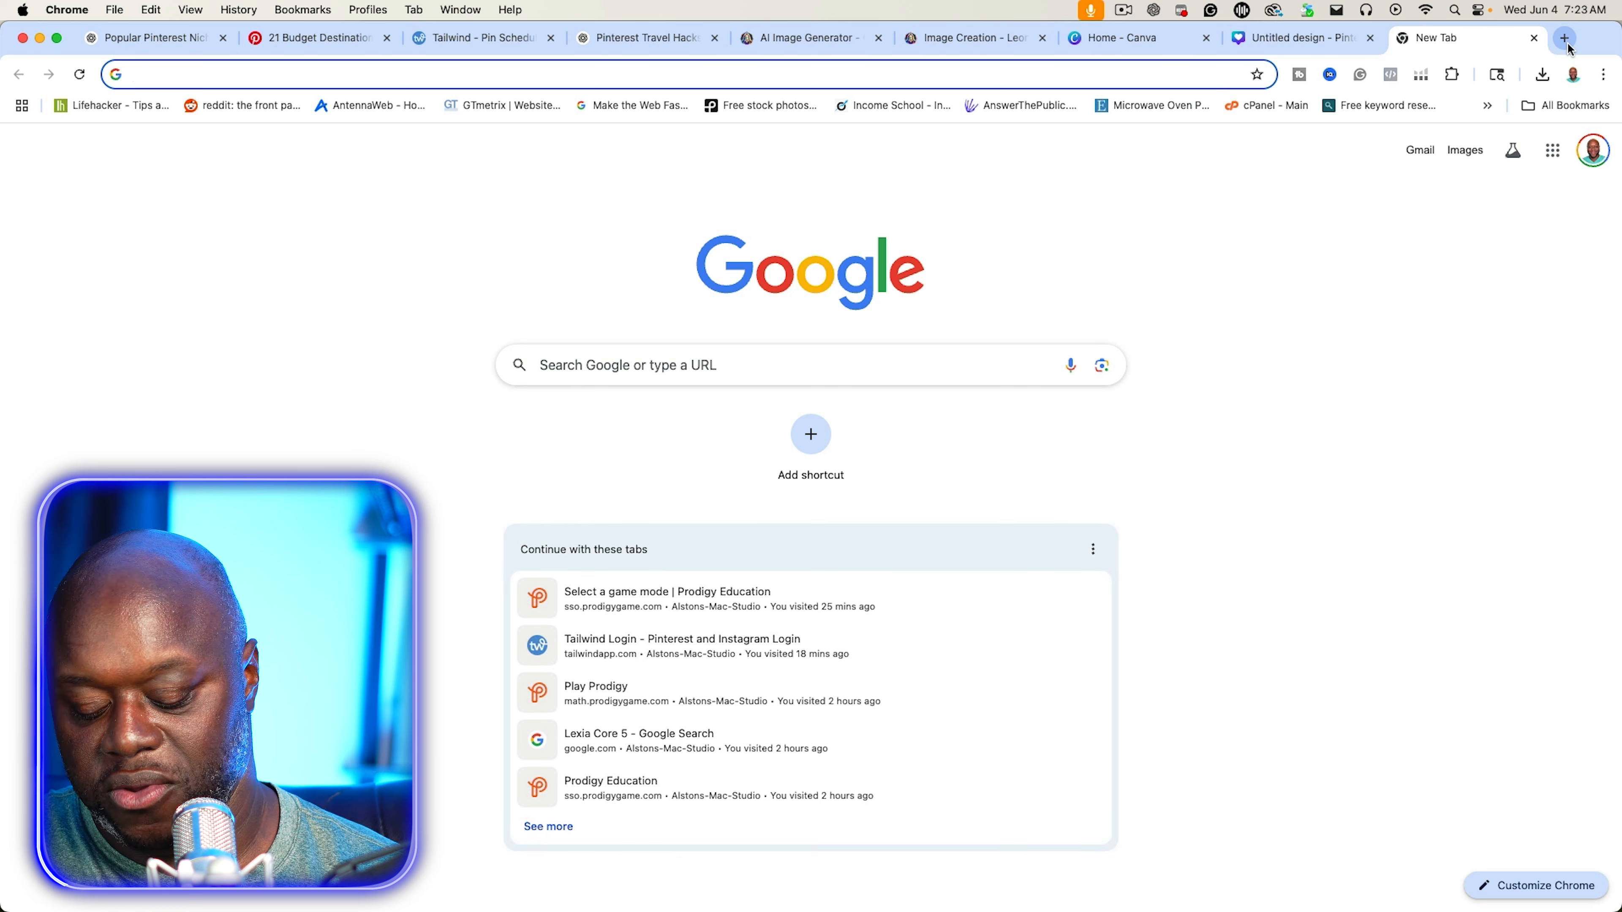
text(chat)
key(Return)
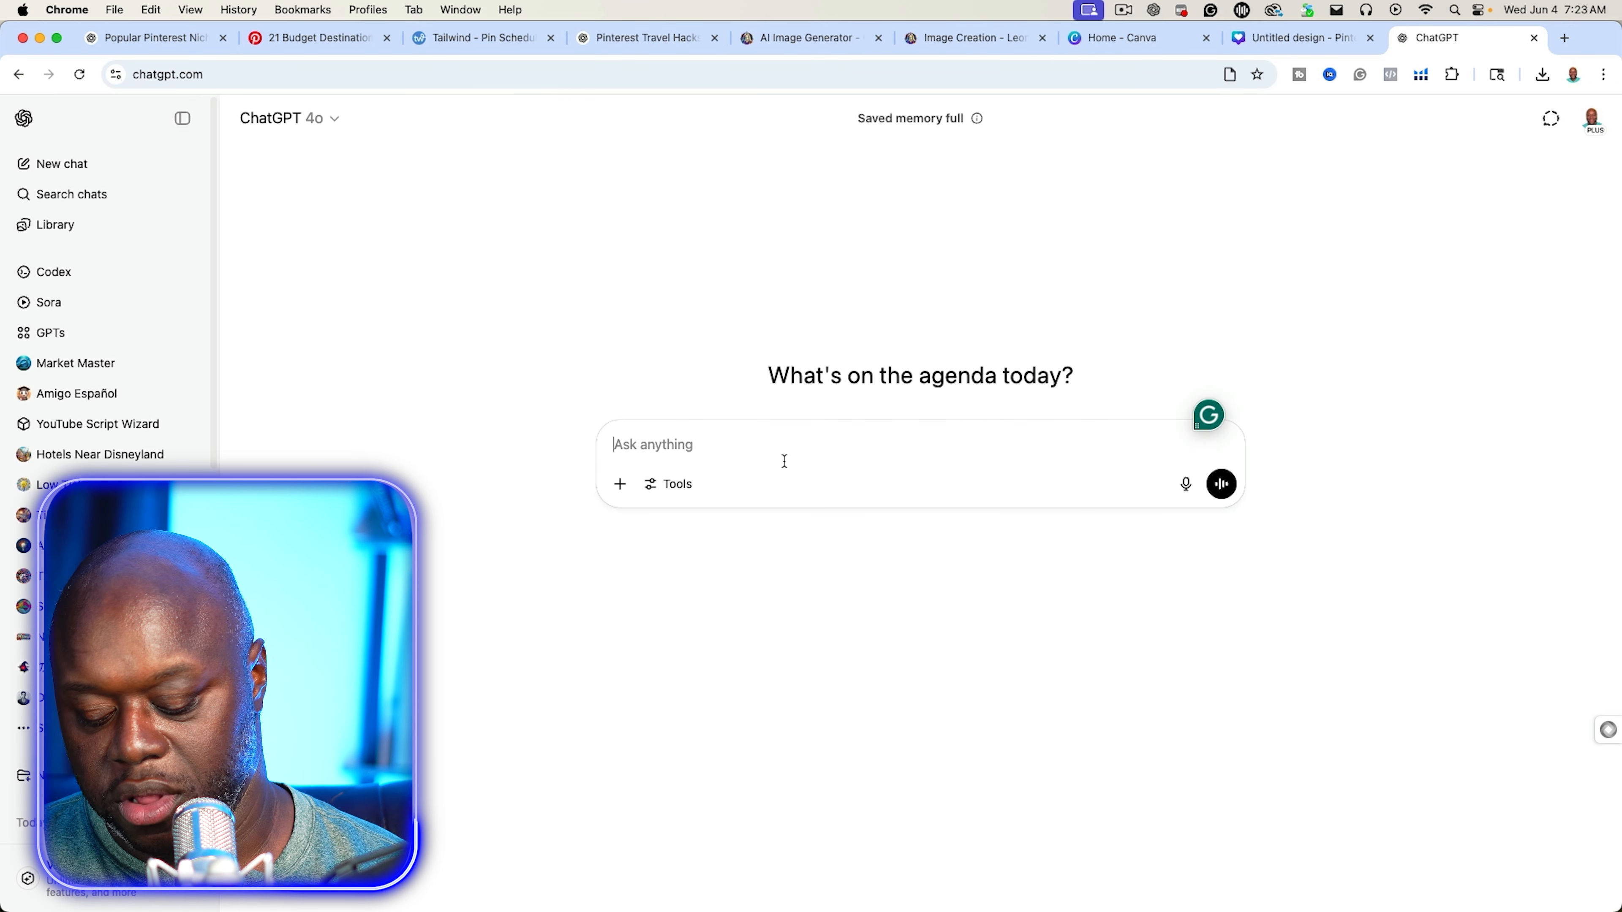
key(super+v)
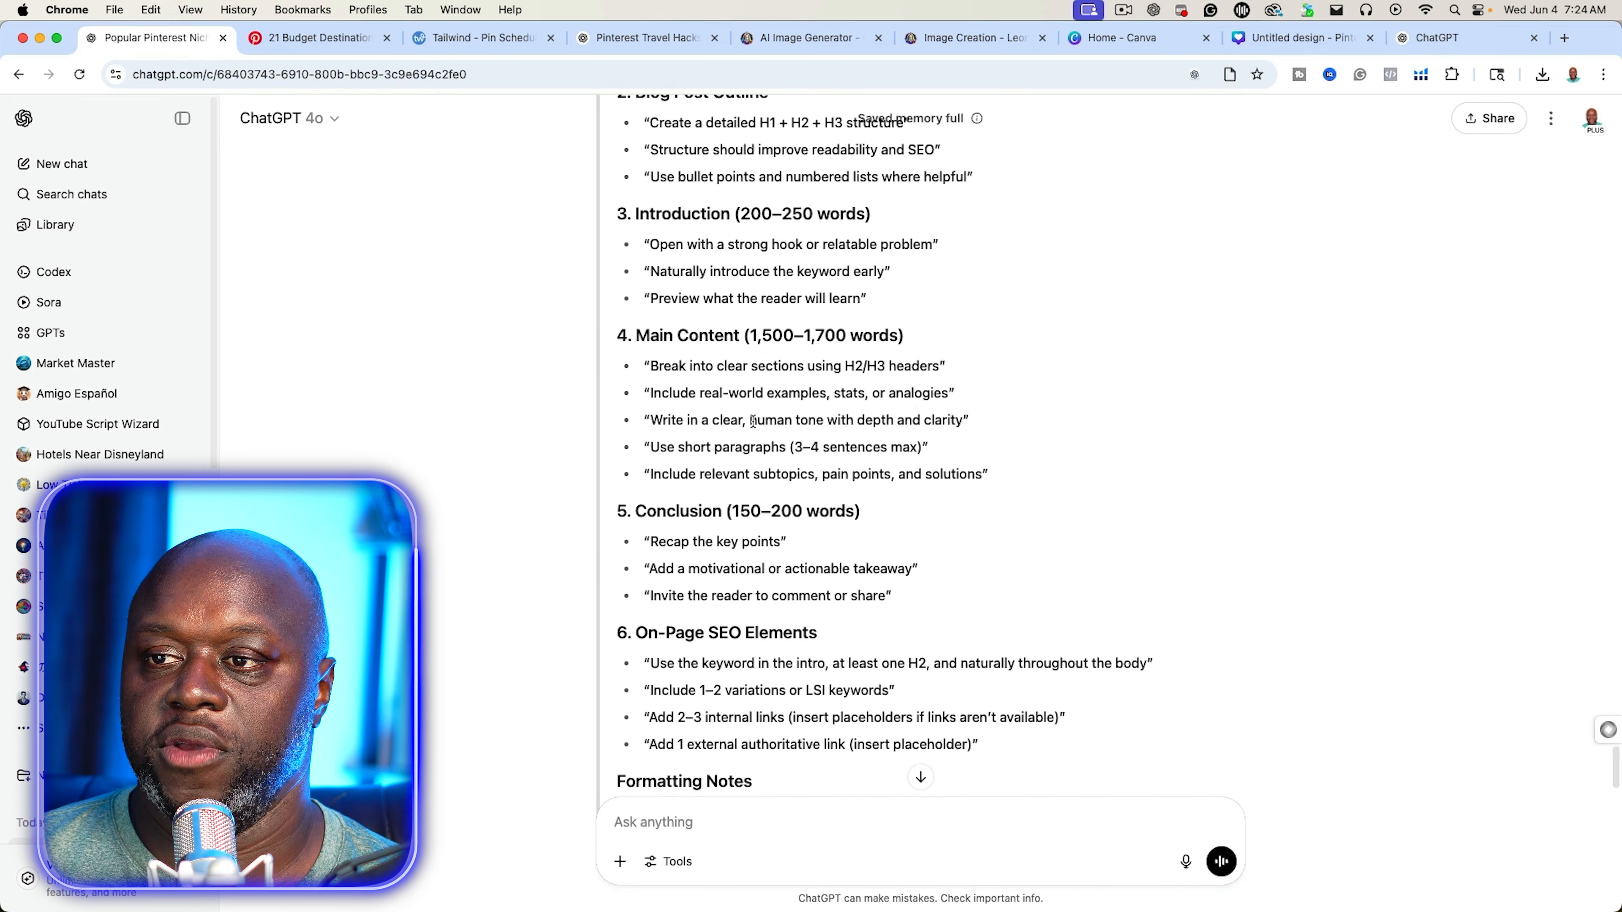
Copy the keyword "Cheap travel hacks for Europe" from the Budget Travel Keywords list in the Popular Pinterest Niches chat
scroll(758, 413, up, 15)
scroll(759, 414, up, 10)
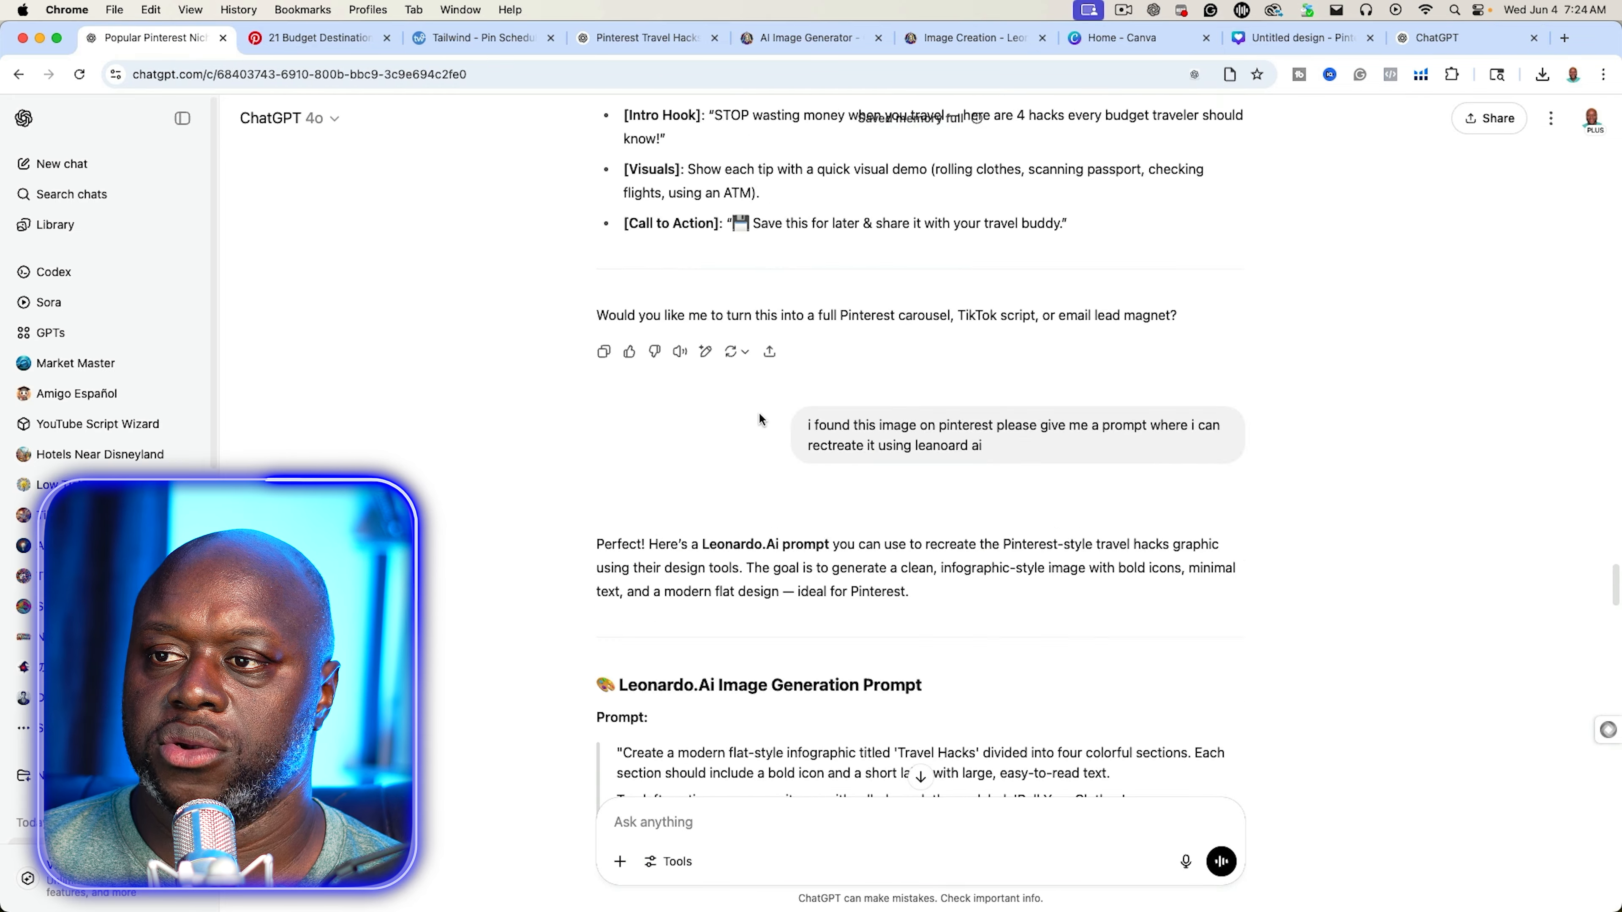
scroll(759, 413, down, 12)
scroll(760, 412, down, 5)
scroll(759, 412, up, 20)
scroll(762, 407, down, 5)
scroll(762, 407, down, 15)
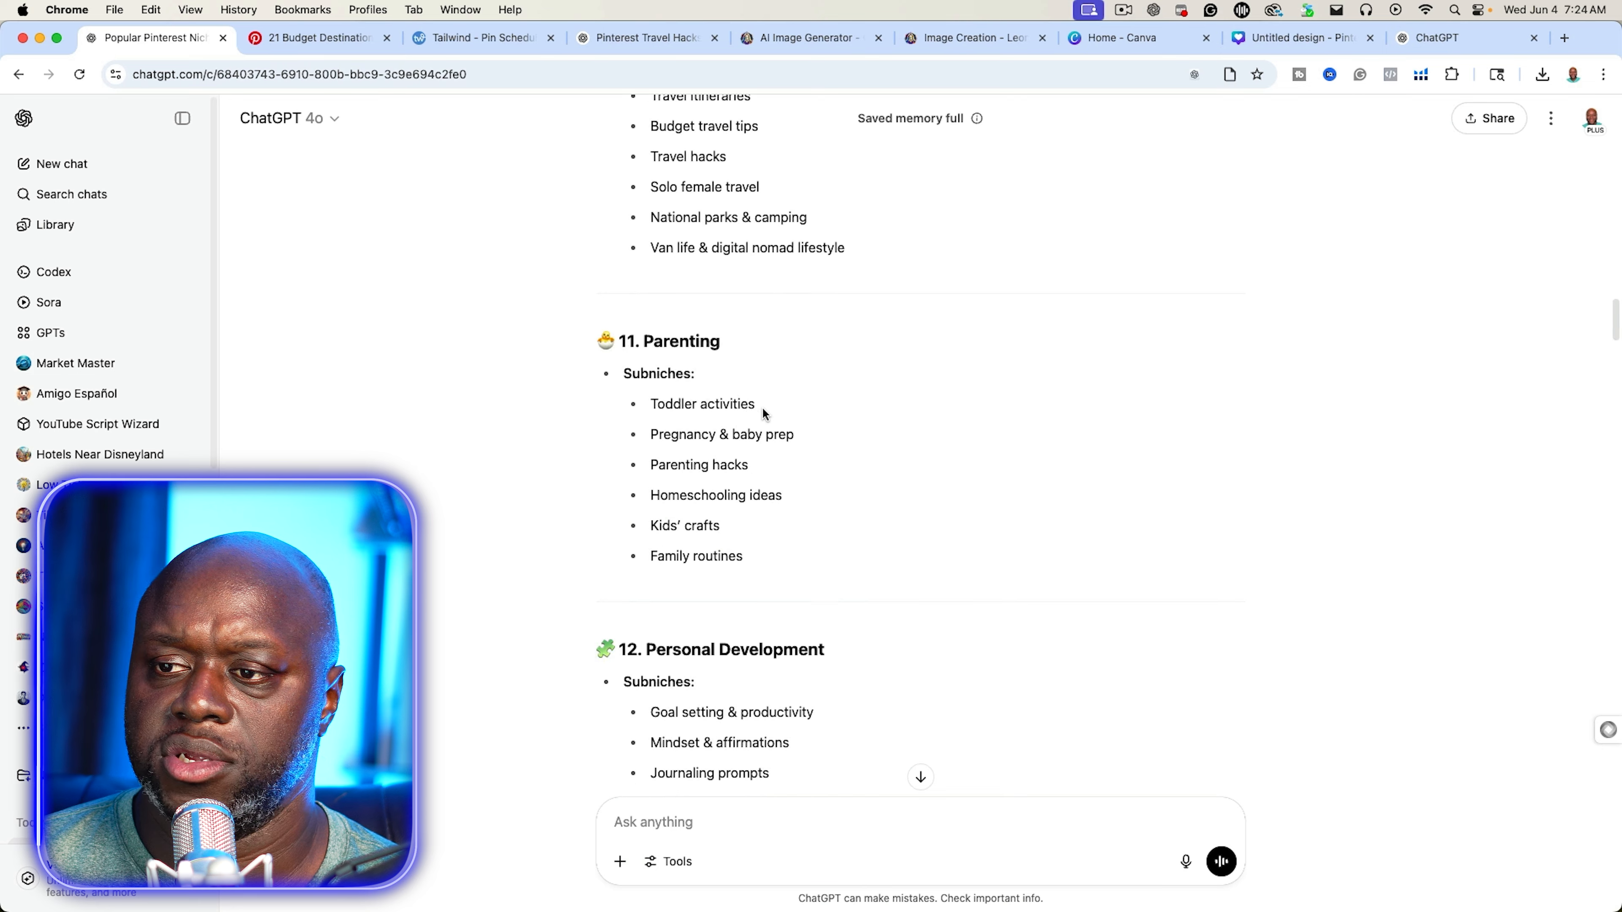
drag(624, 309, 817, 309)
key(super+c)
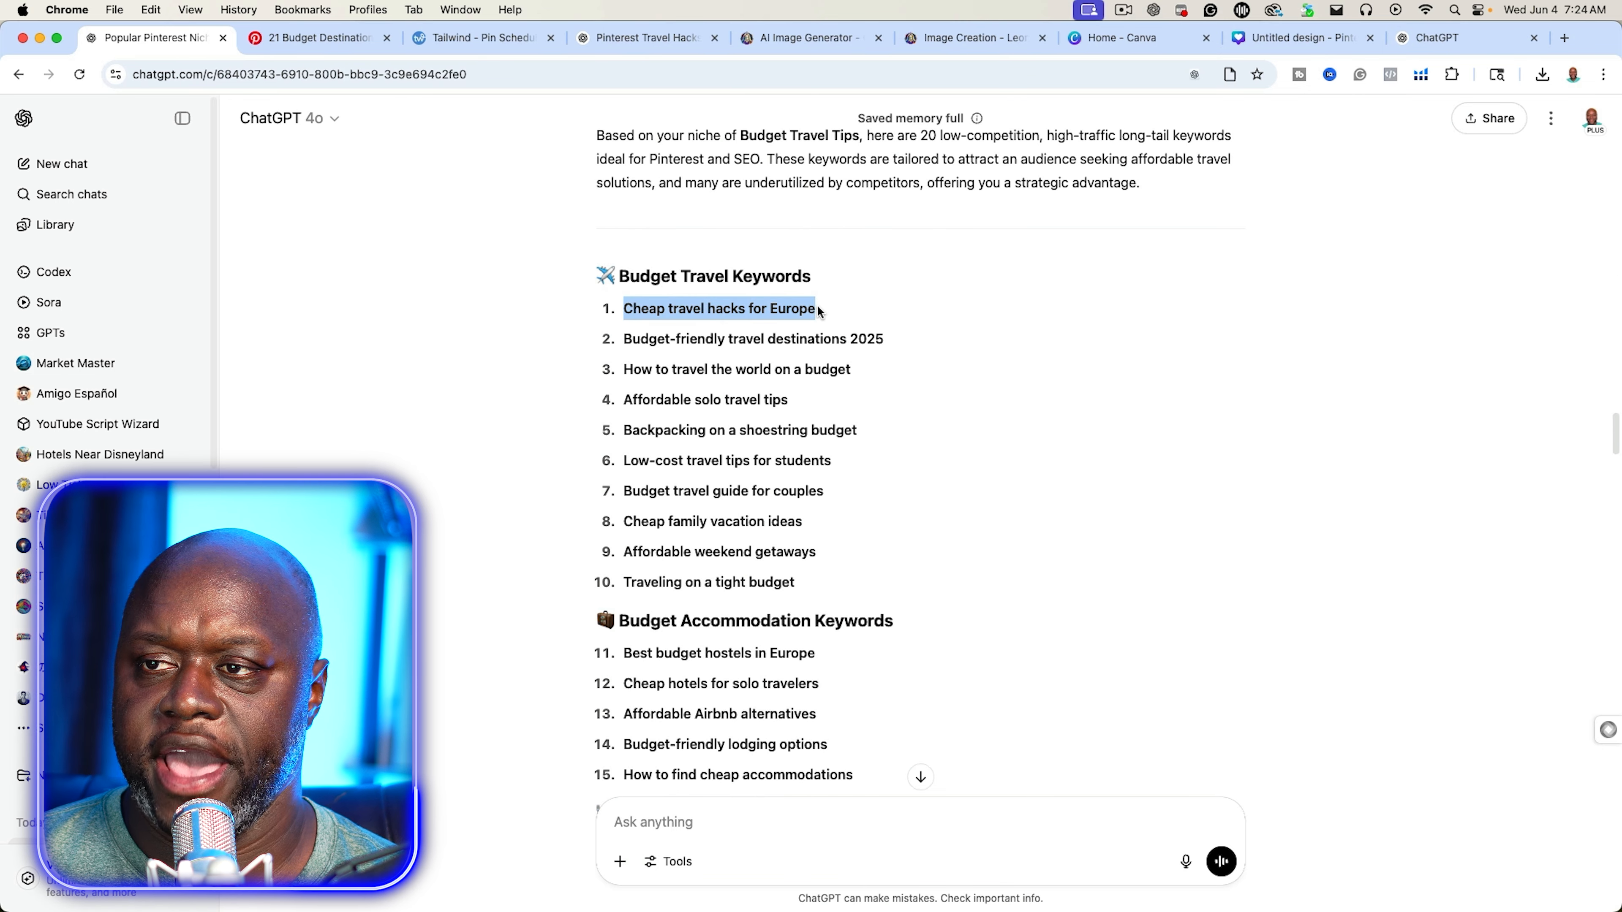
Insert the copied keyword into the blog writer prompt in the new ChatGPT chat and send it
click(1457, 37)
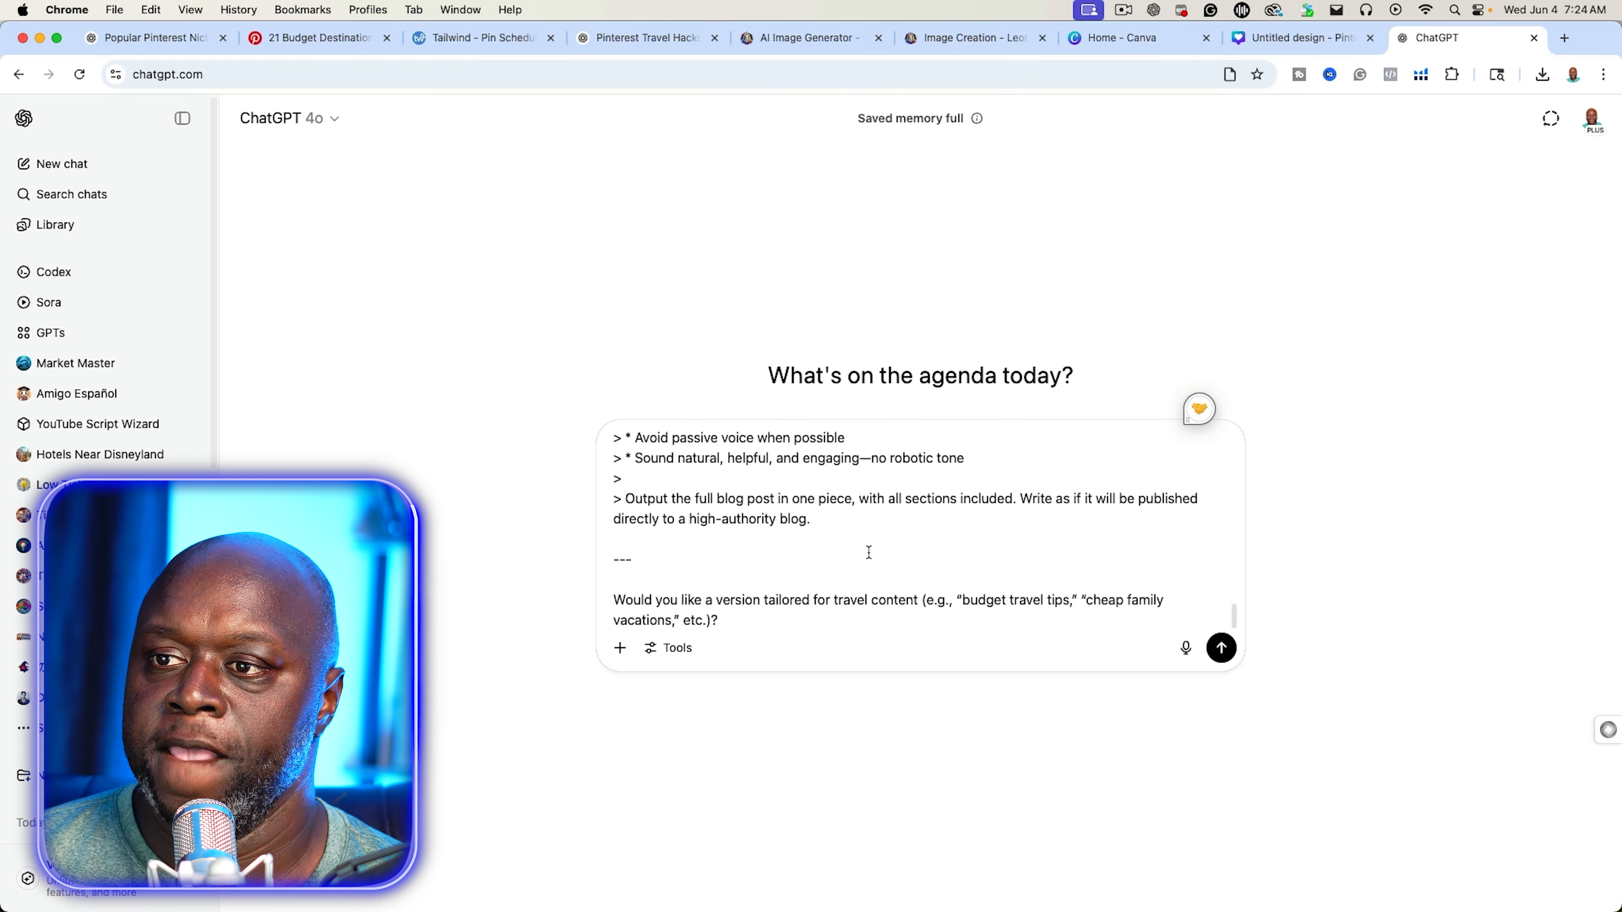
scroll(973, 505, up, 15)
key(super+v)
click(1221, 648)
Open Medium and a new WordPress post editor in separate browser tabs
click(1564, 38)
text(me)
key(Return)
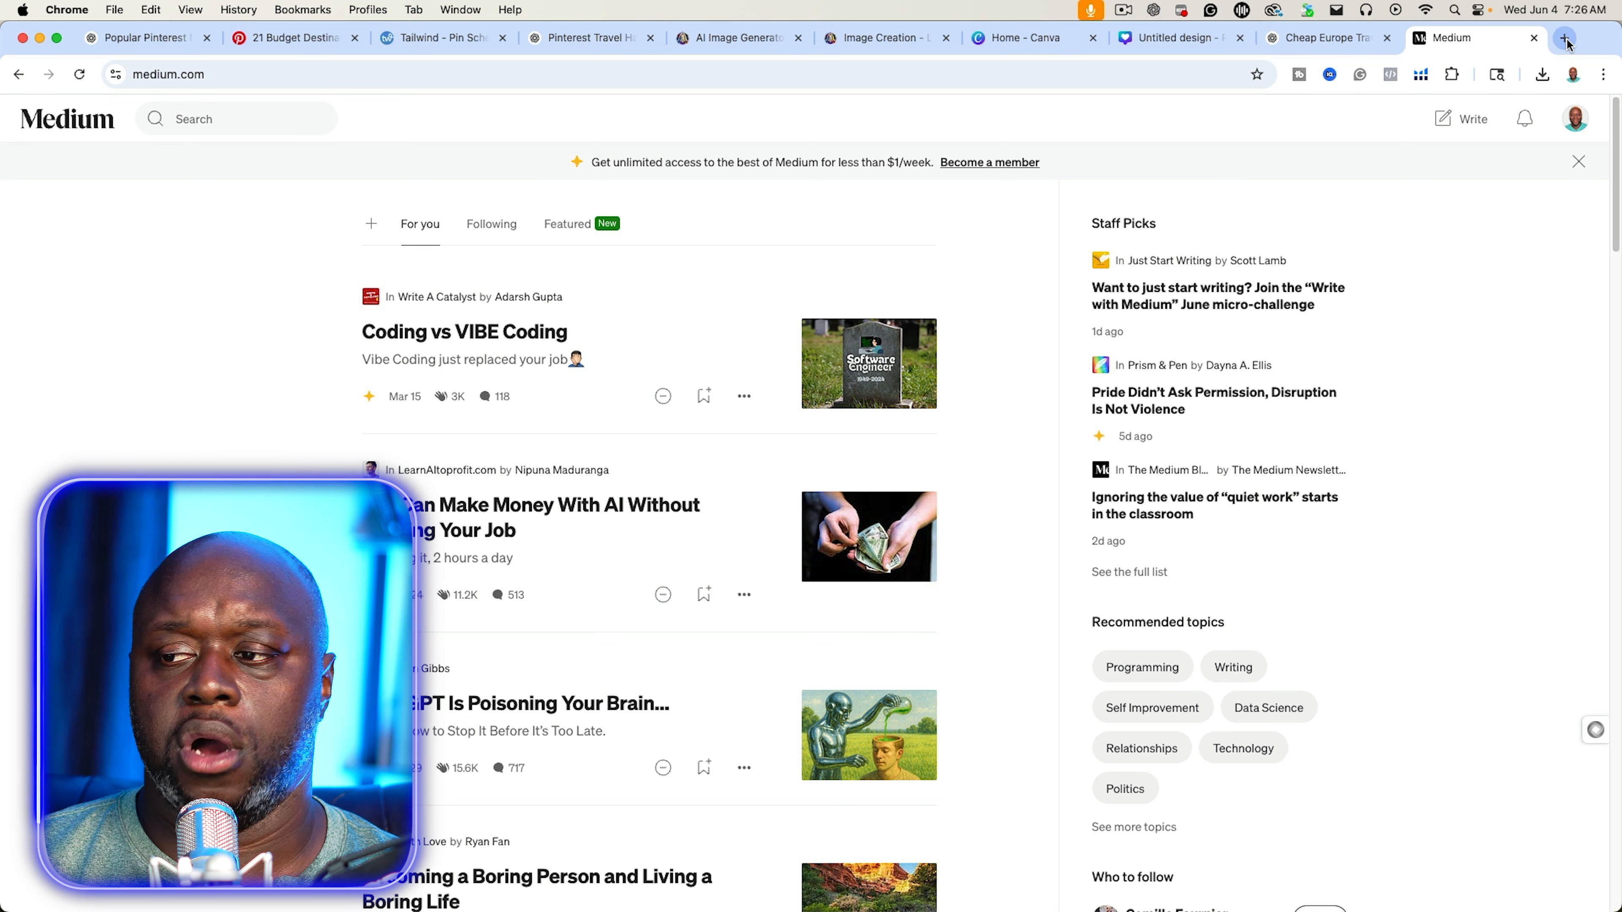
click(1565, 40)
Copy the generated title "Cheap Travel Hacks for Europe: Save Big Without Skimping on Experience" from ChatGPT into the WordPress post title
click(1213, 38)
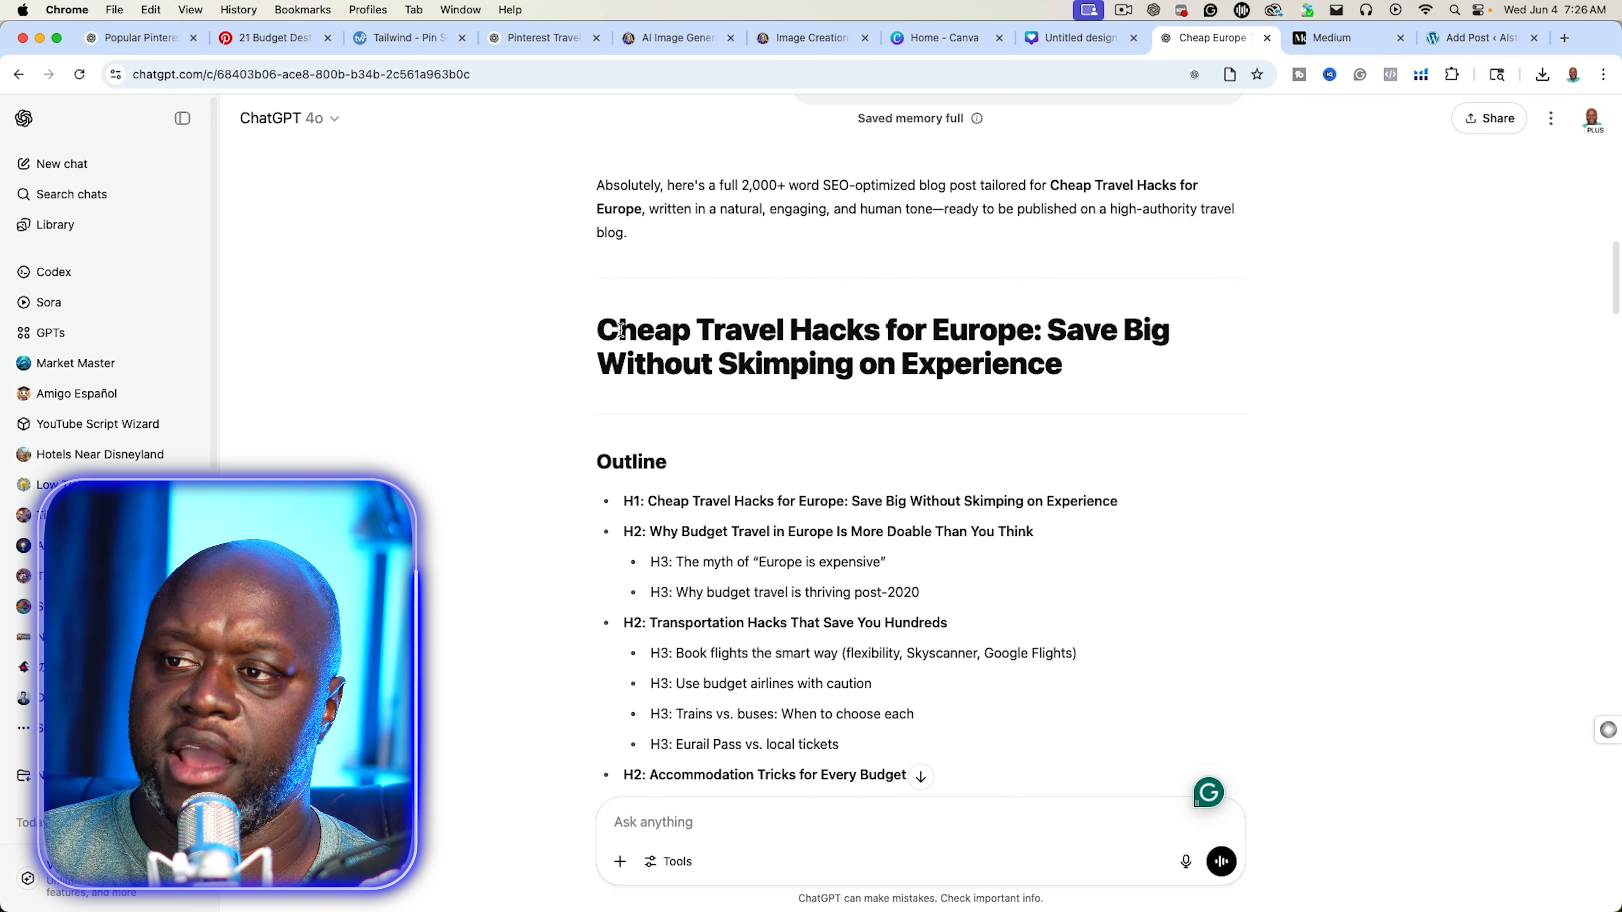
drag(599, 330, 1065, 366)
right_click(952, 359)
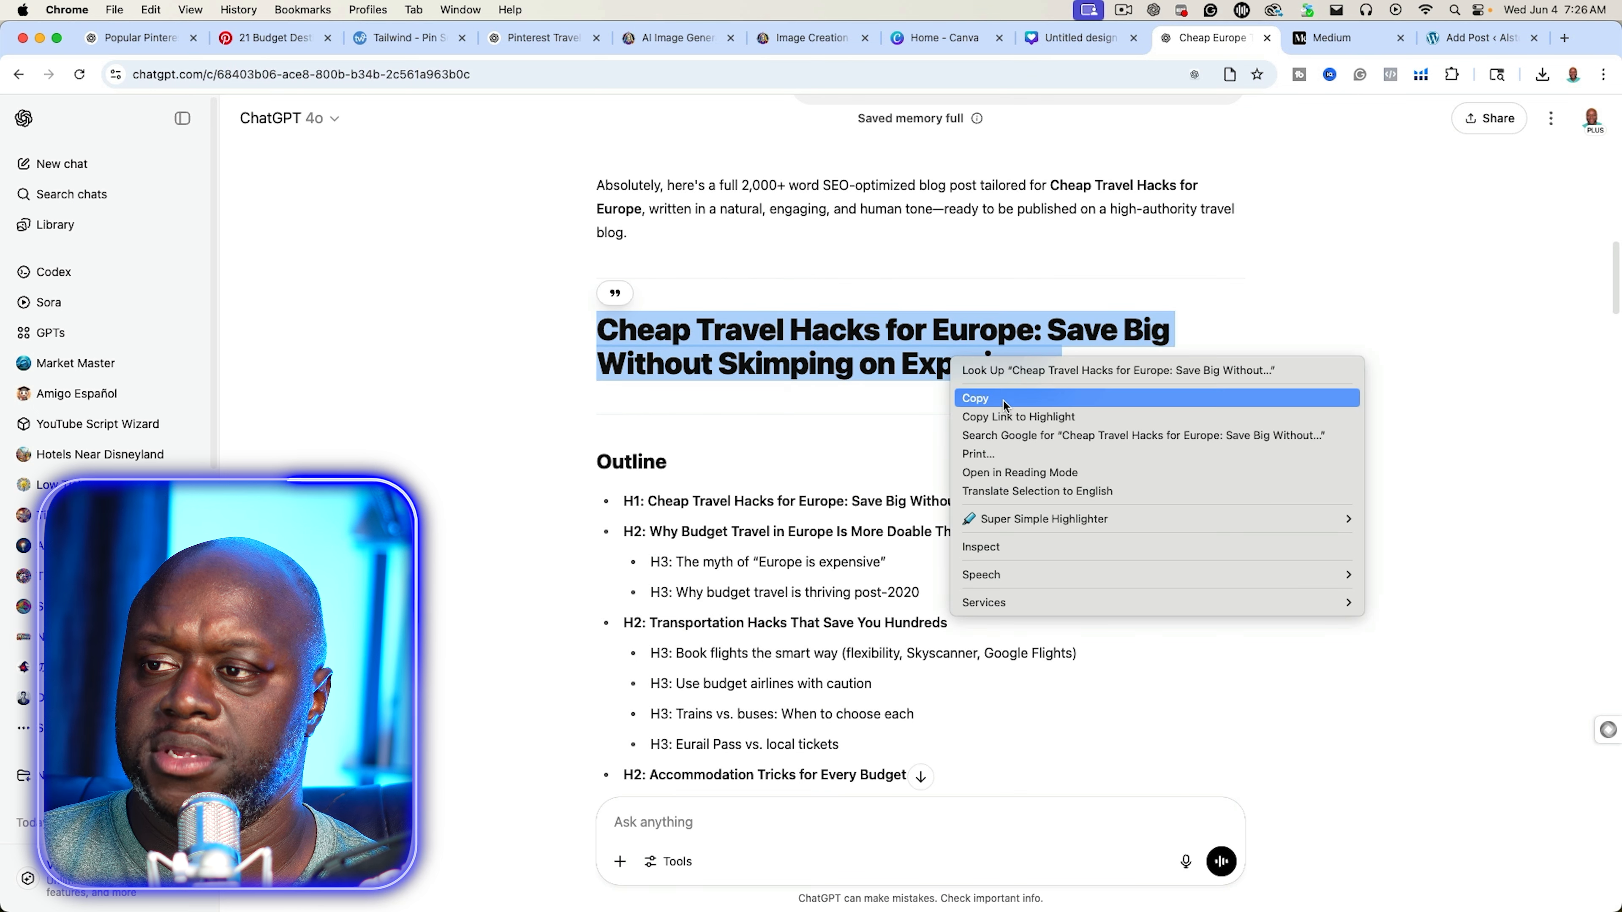
click(1002, 399)
click(1483, 39)
click(655, 246)
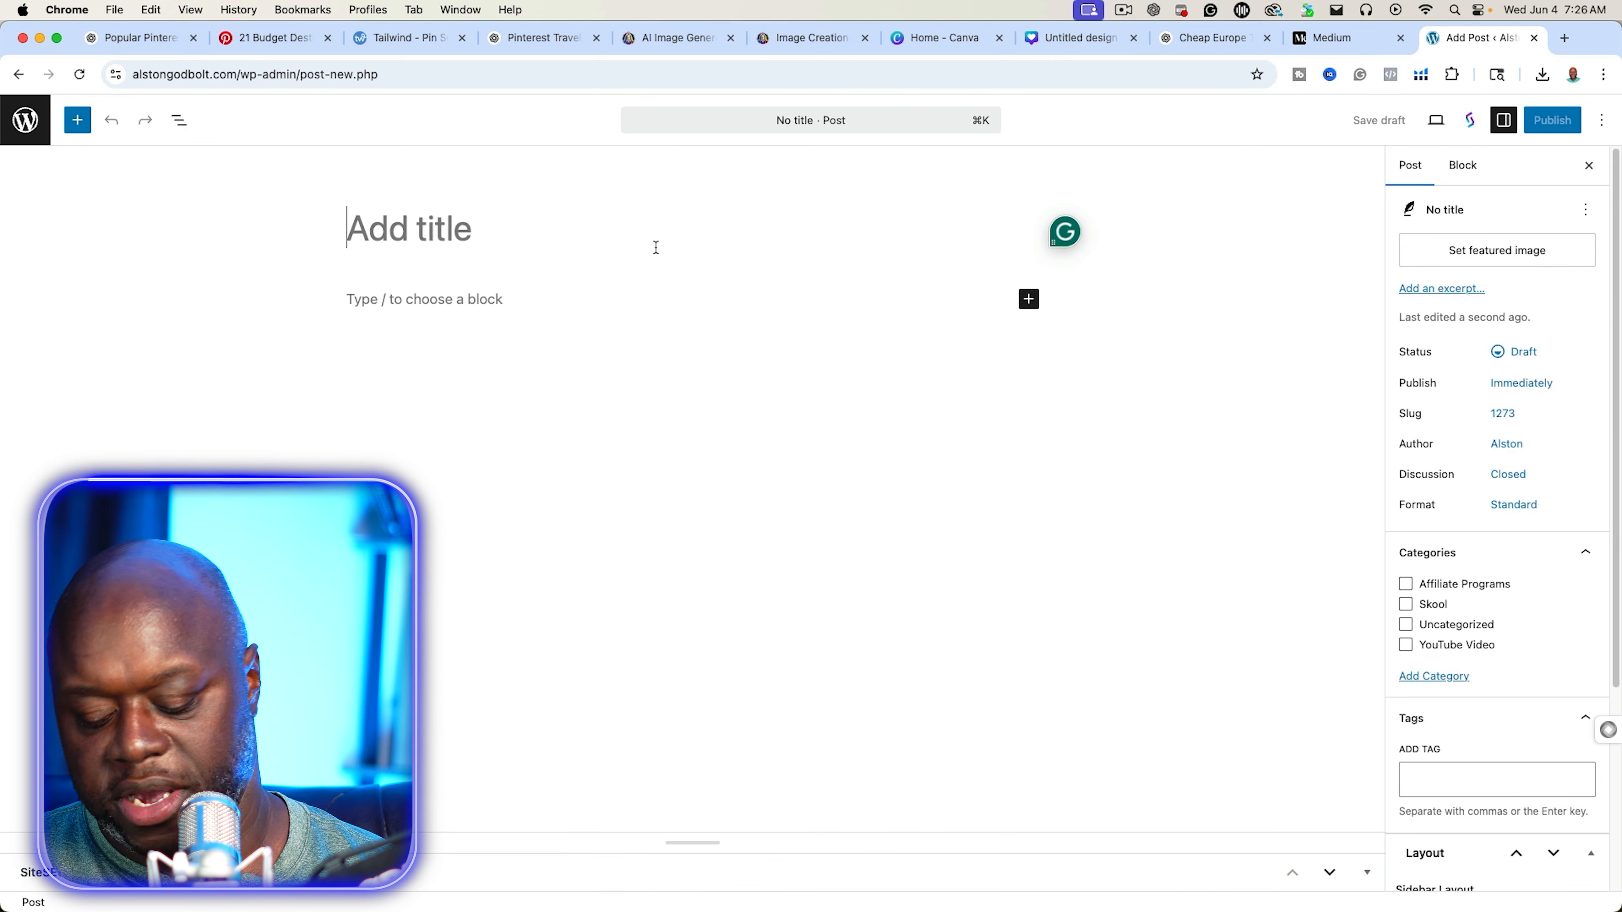
key(super+v)
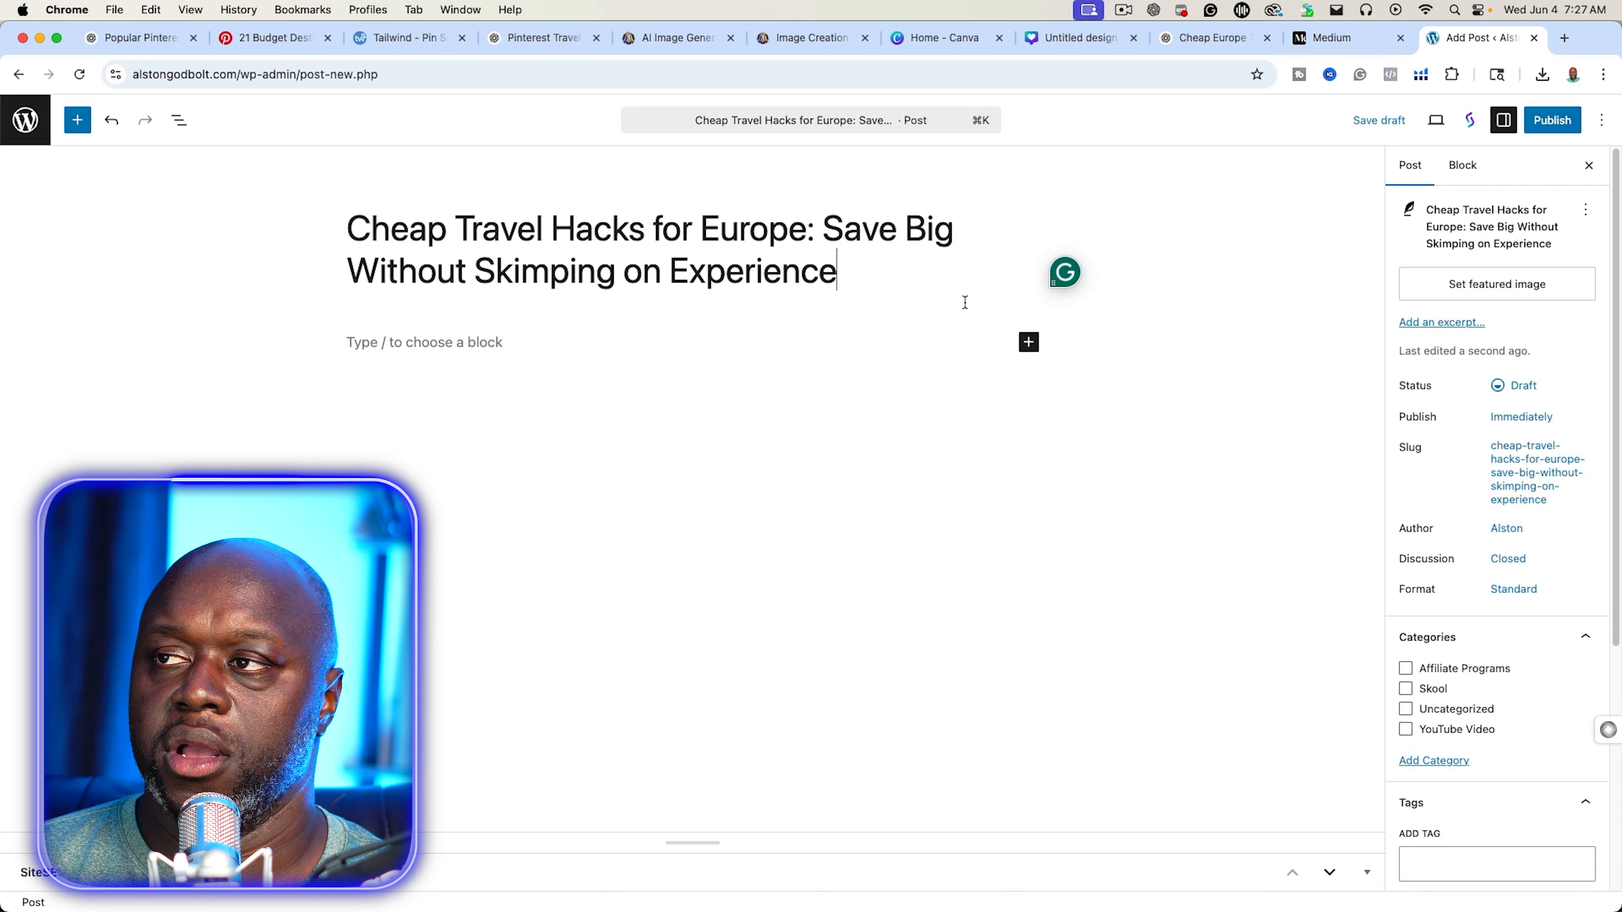
Copy the article body in ChatGPT from the heading "Why Budget Travel in Europe Is More Doable Than You Think" through its end
click(1216, 39)
scroll(746, 480, down, 10)
scroll(746, 476, down, 10)
scroll(746, 460, up, 10)
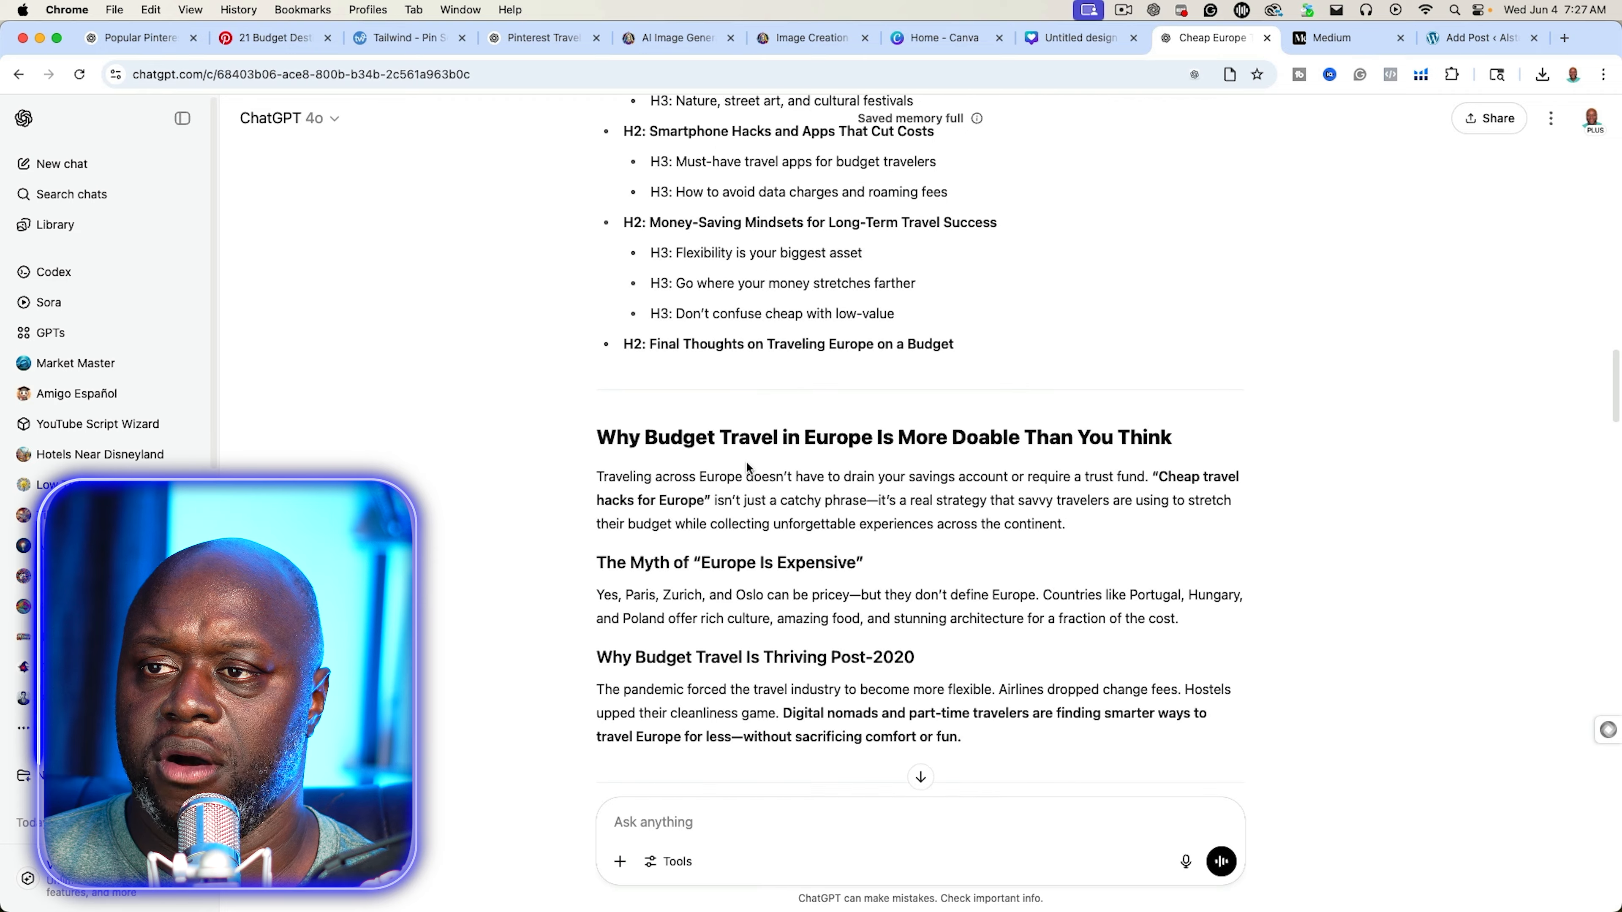
scroll(703, 447, down, 1)
drag(600, 389, 969, 543)
scroll(906, 520, down, 10)
scroll(923, 525, down, 15)
scroll(947, 537, down, 15)
key(super+c)
Paste the copied article body into the WordPress post below the title and look over its opening sections
click(1481, 38)
click(491, 332)
key(super+v)
scroll(686, 428, up, 15)
scroll(686, 428, up, 20)
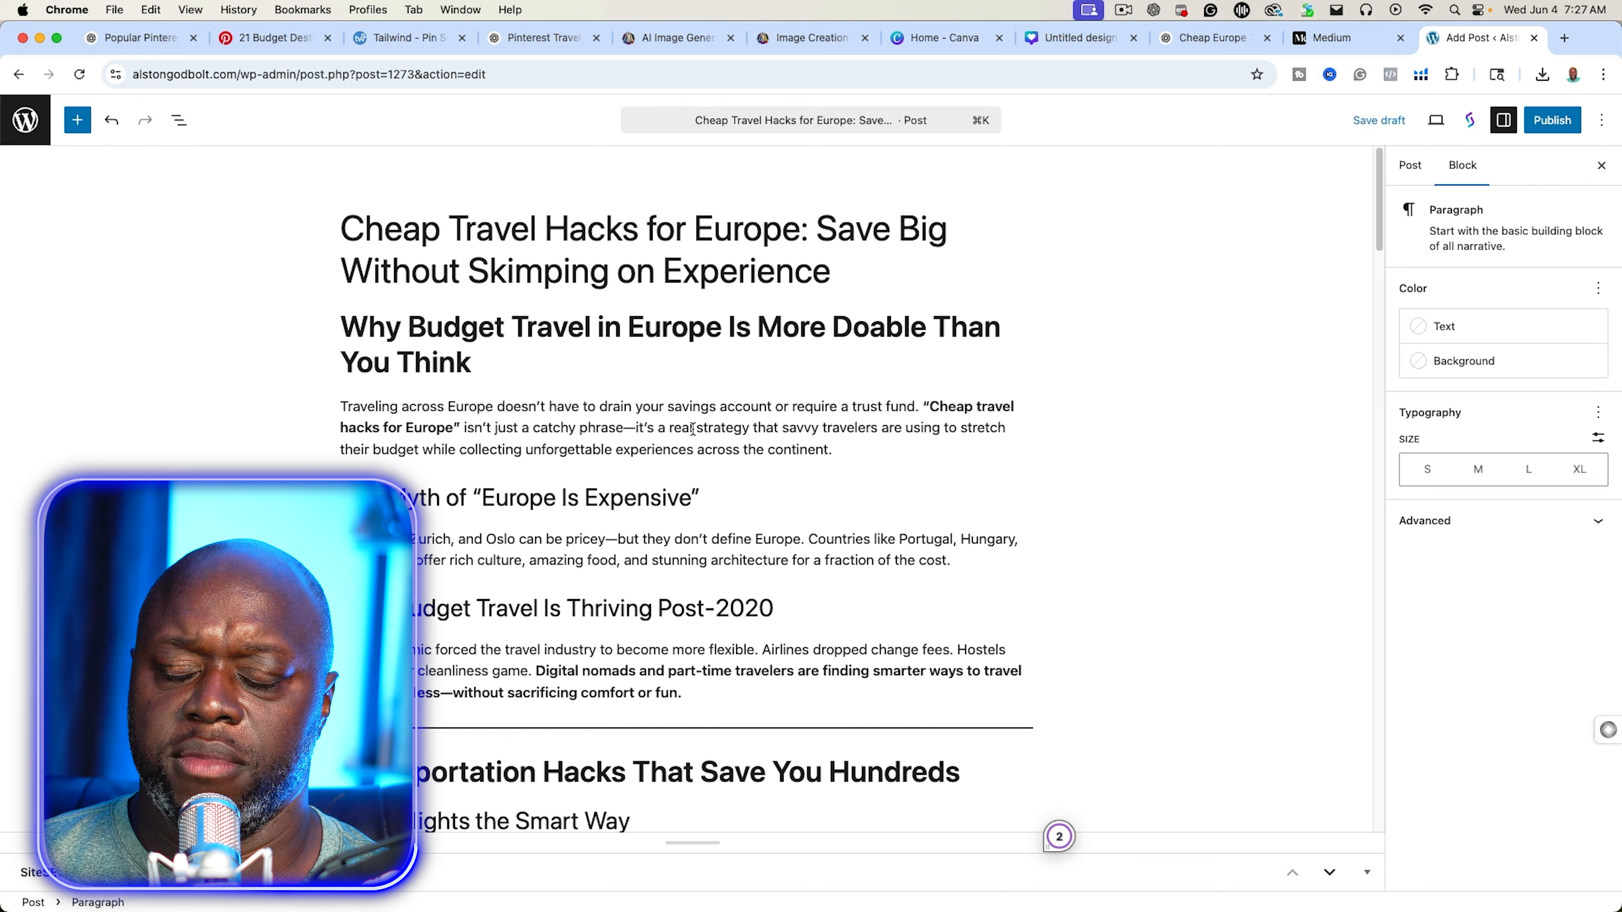
scroll(683, 432, down, 2)
scroll(683, 432, down, 3)
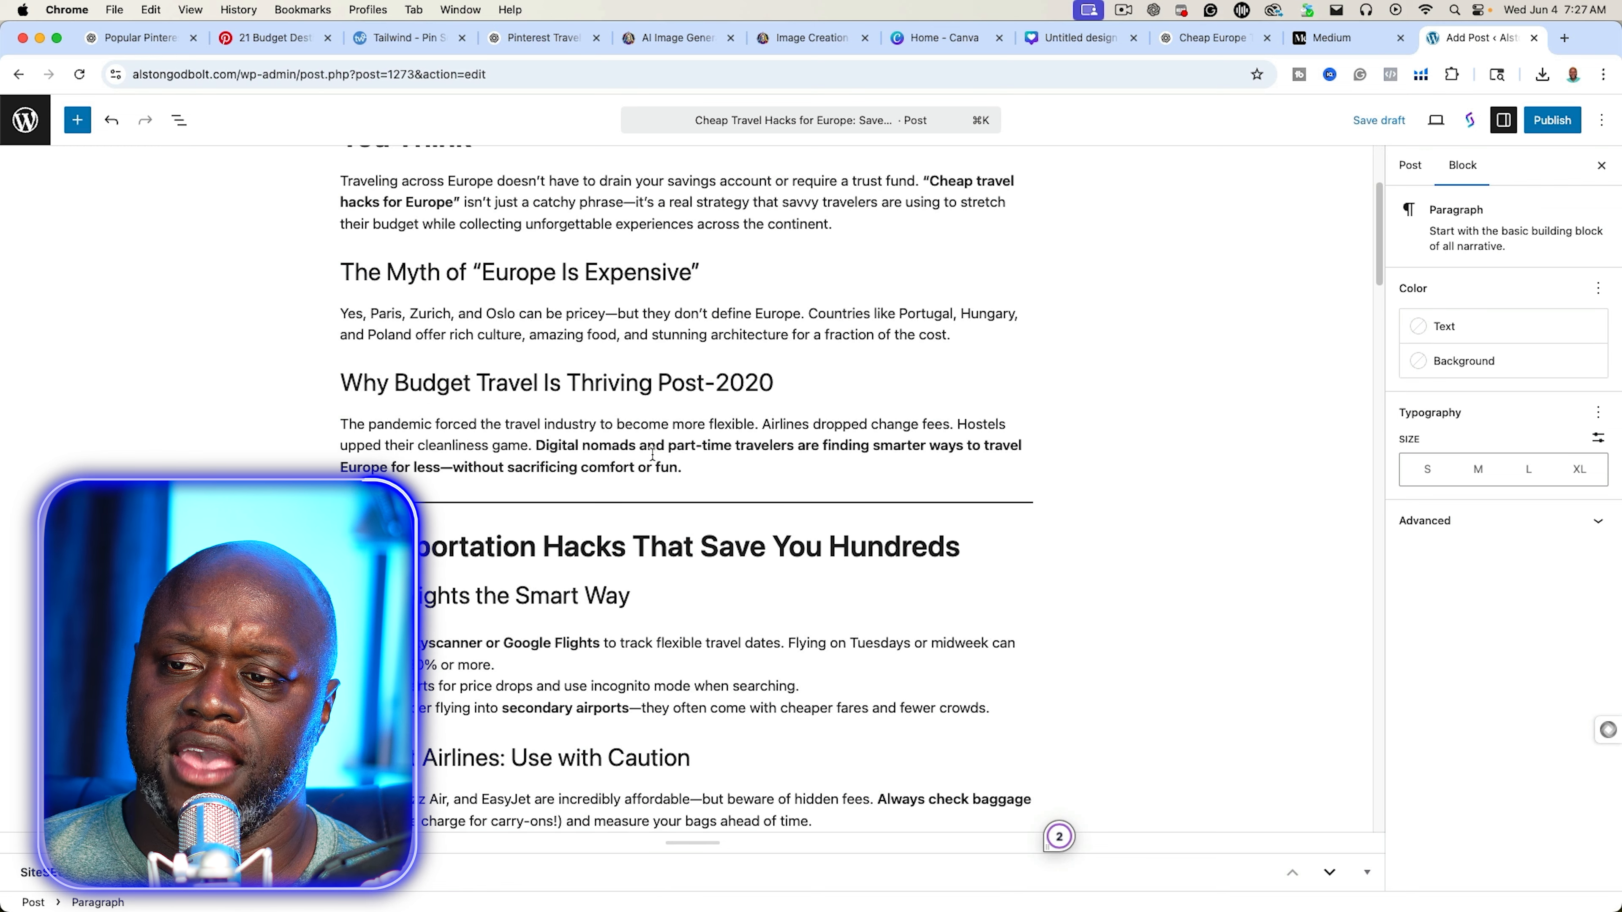
scroll(652, 454, up, 3)
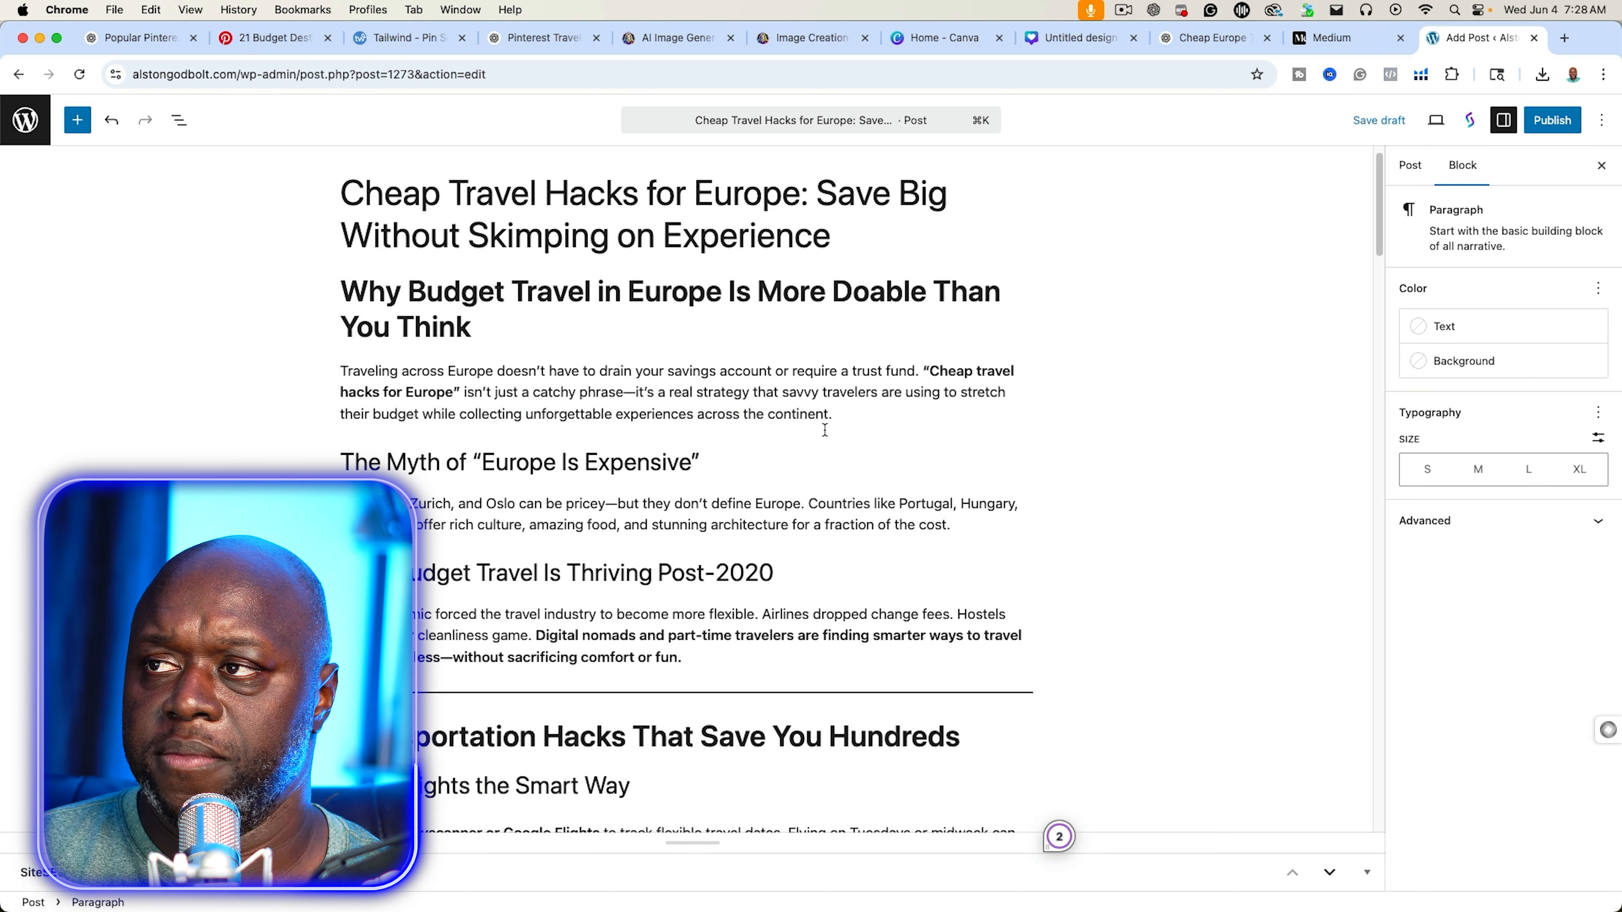
Ask in the Popular Pinterest Niches chat what the best affiliate programs to join are, based on the niche
click(1564, 39)
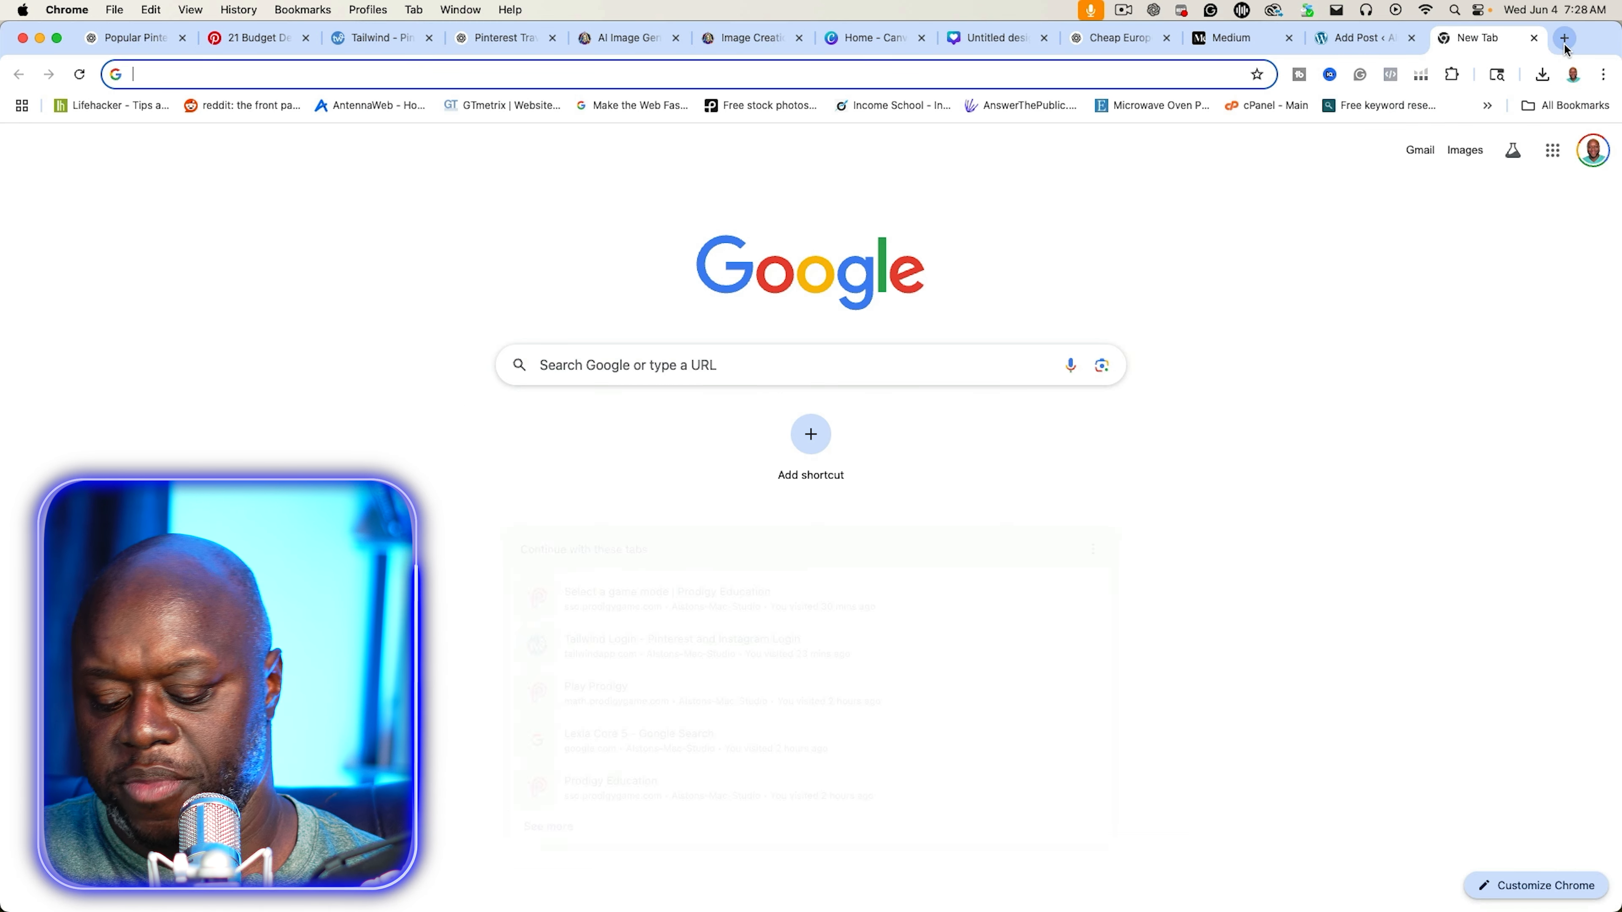
text(tripadvior a)
text(based on )
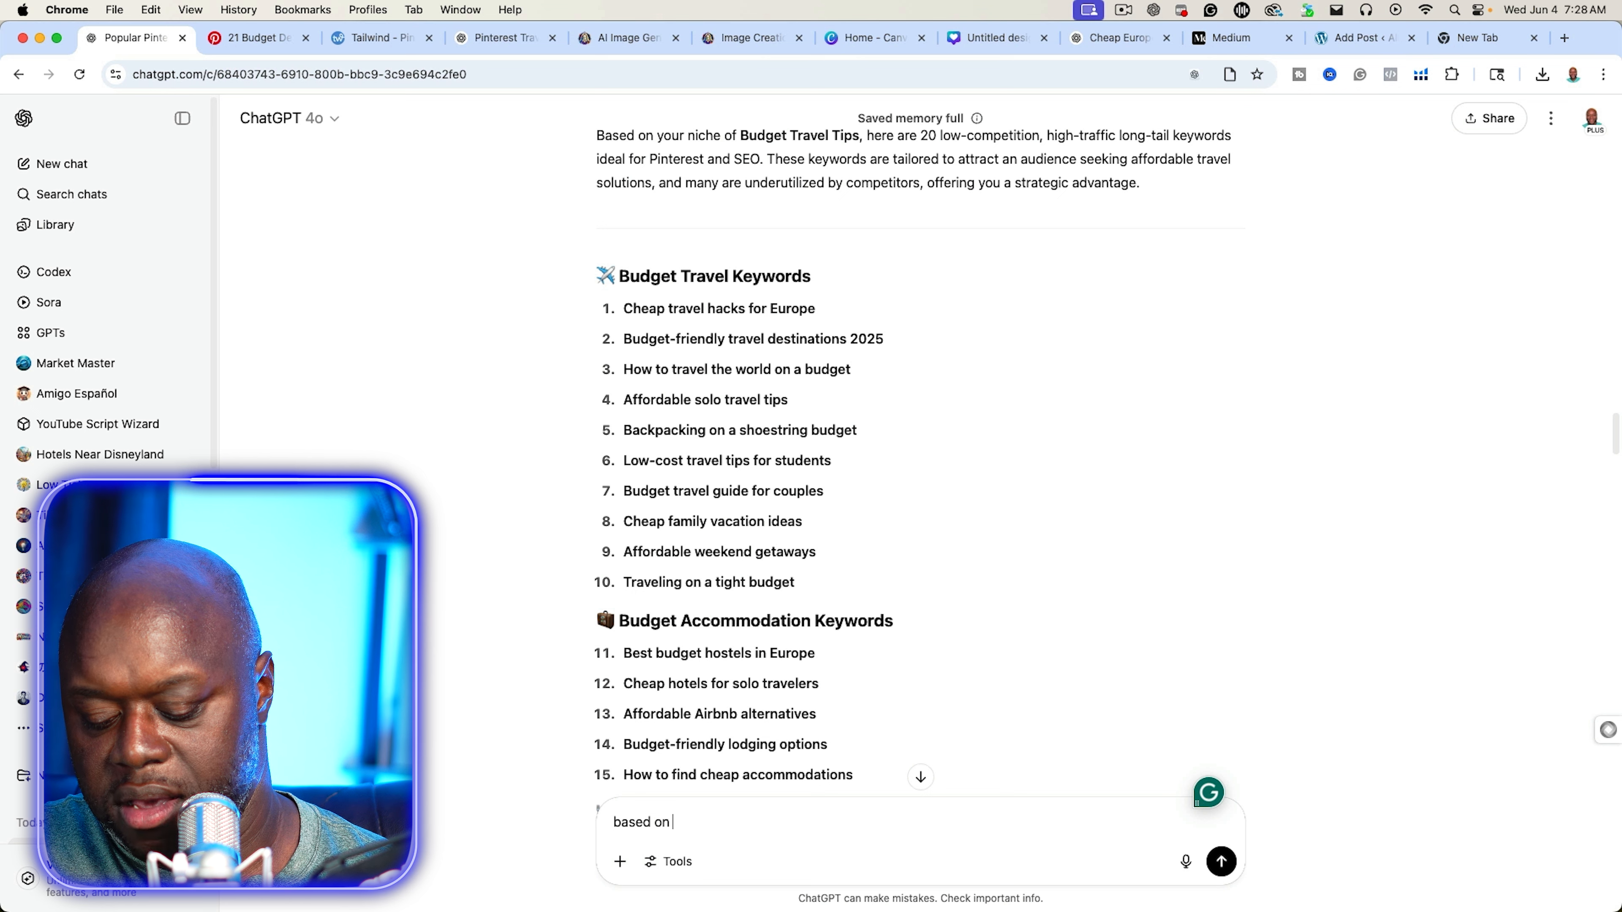
text(m niche wha)
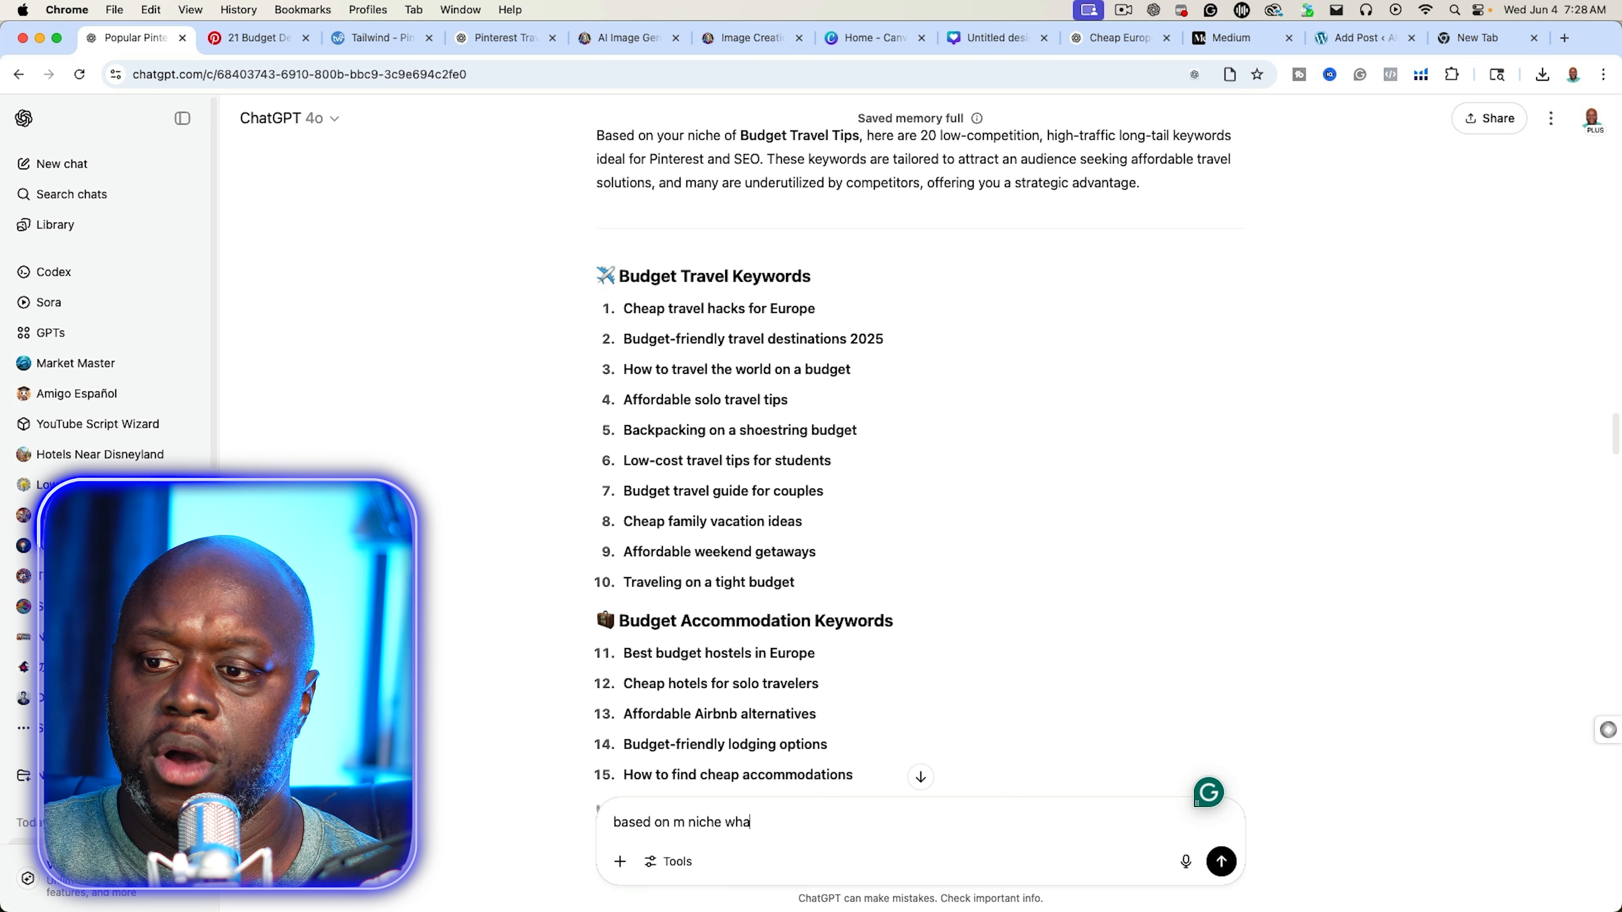
text(t are the best af)
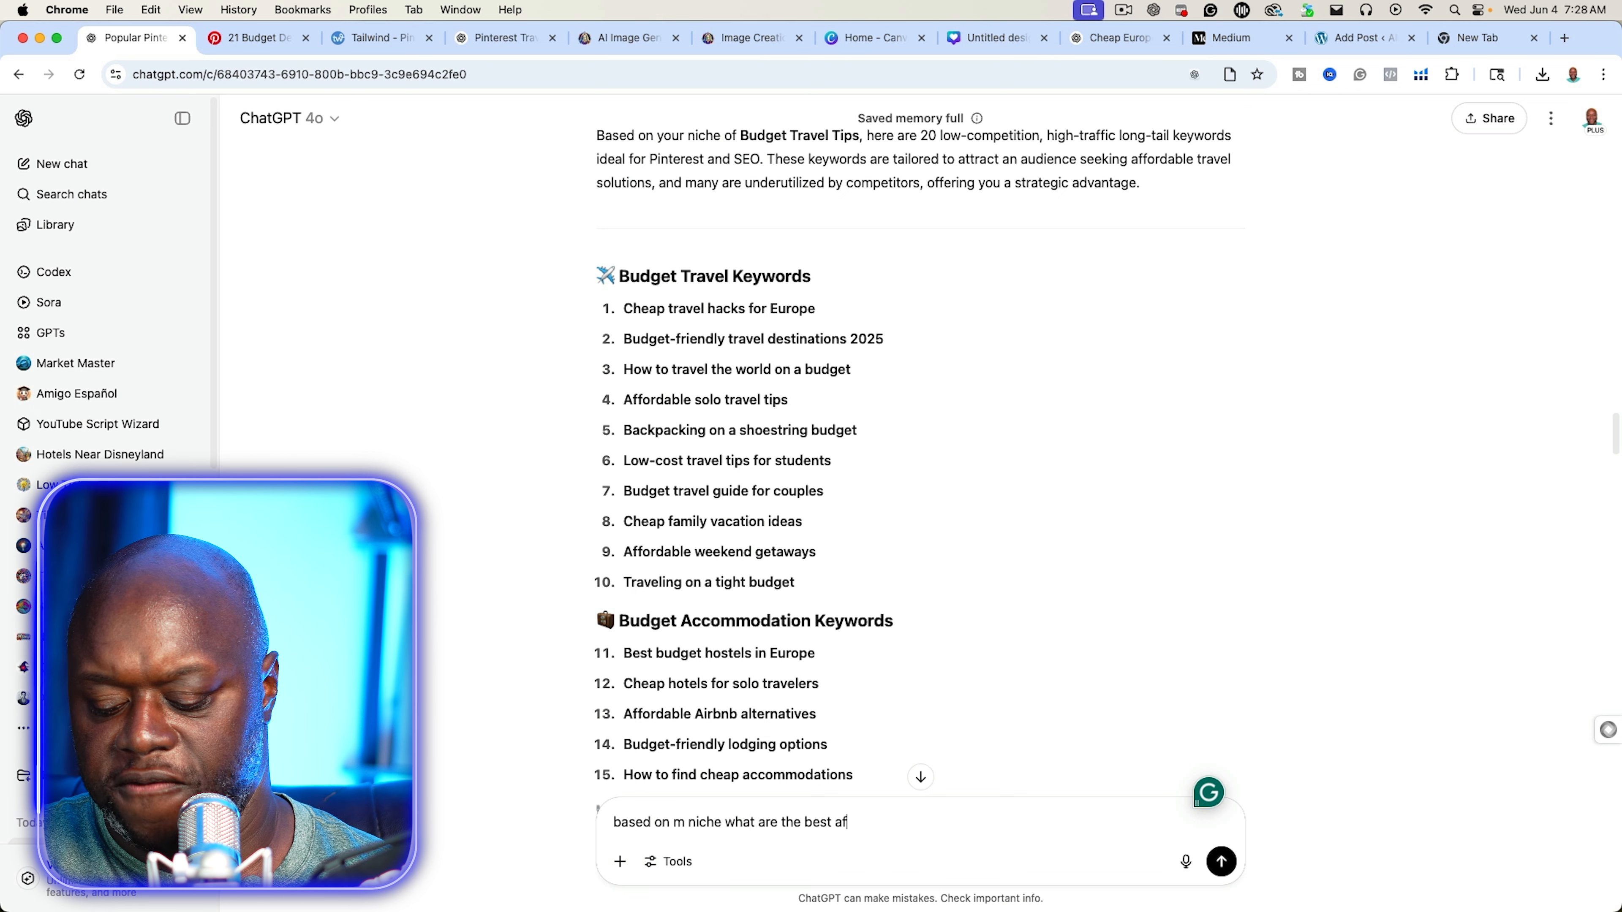
text(filiate programs to join)
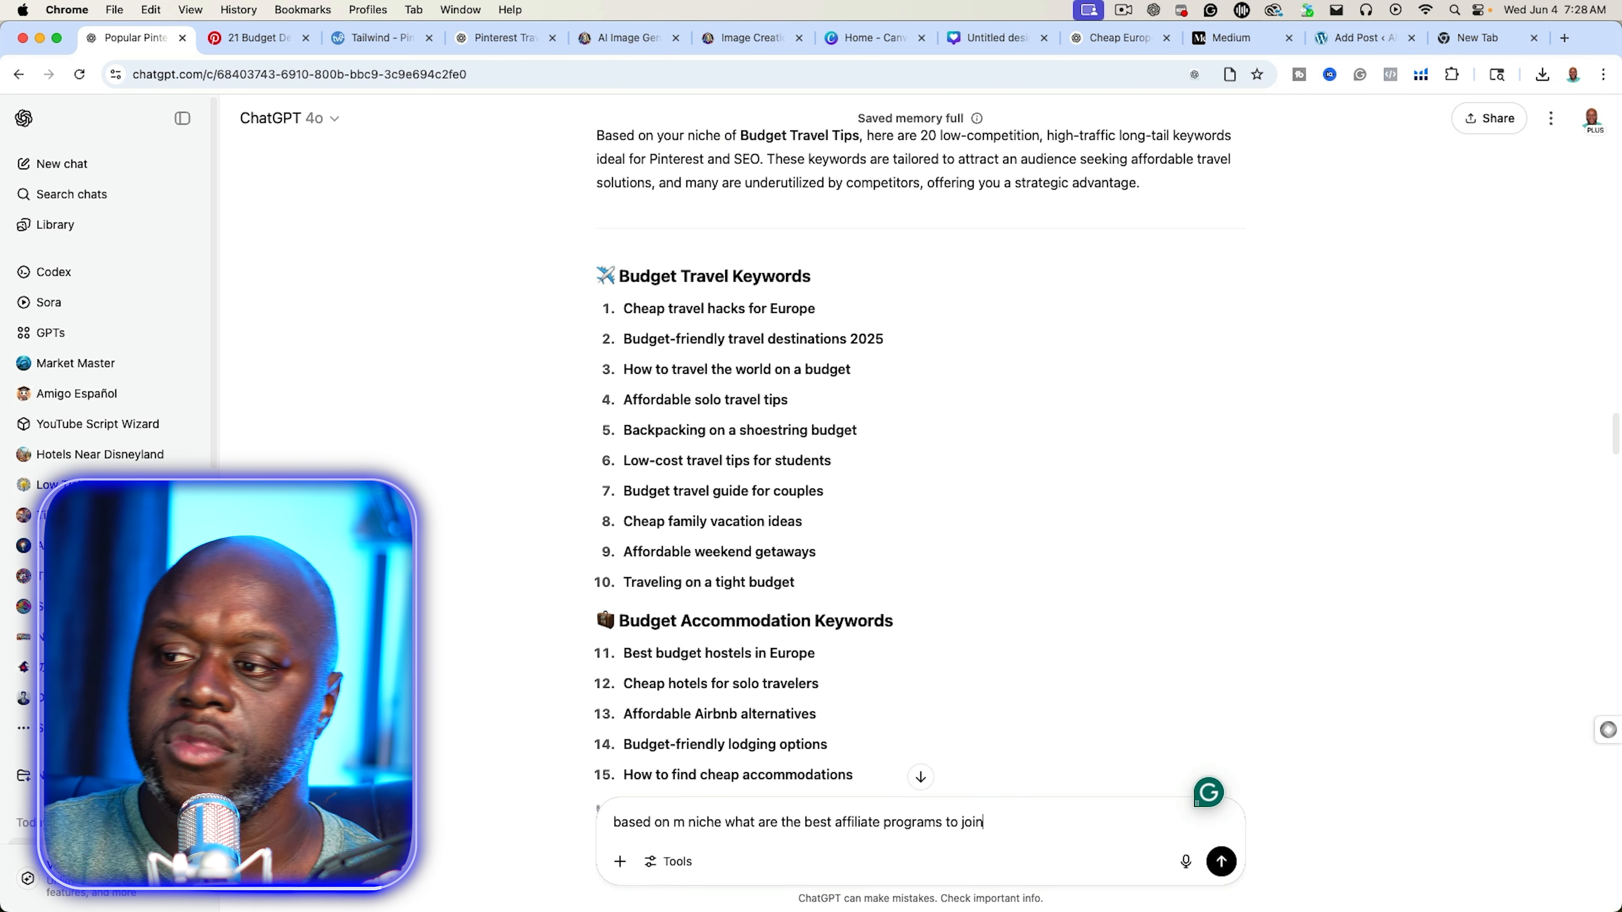
key(Return)
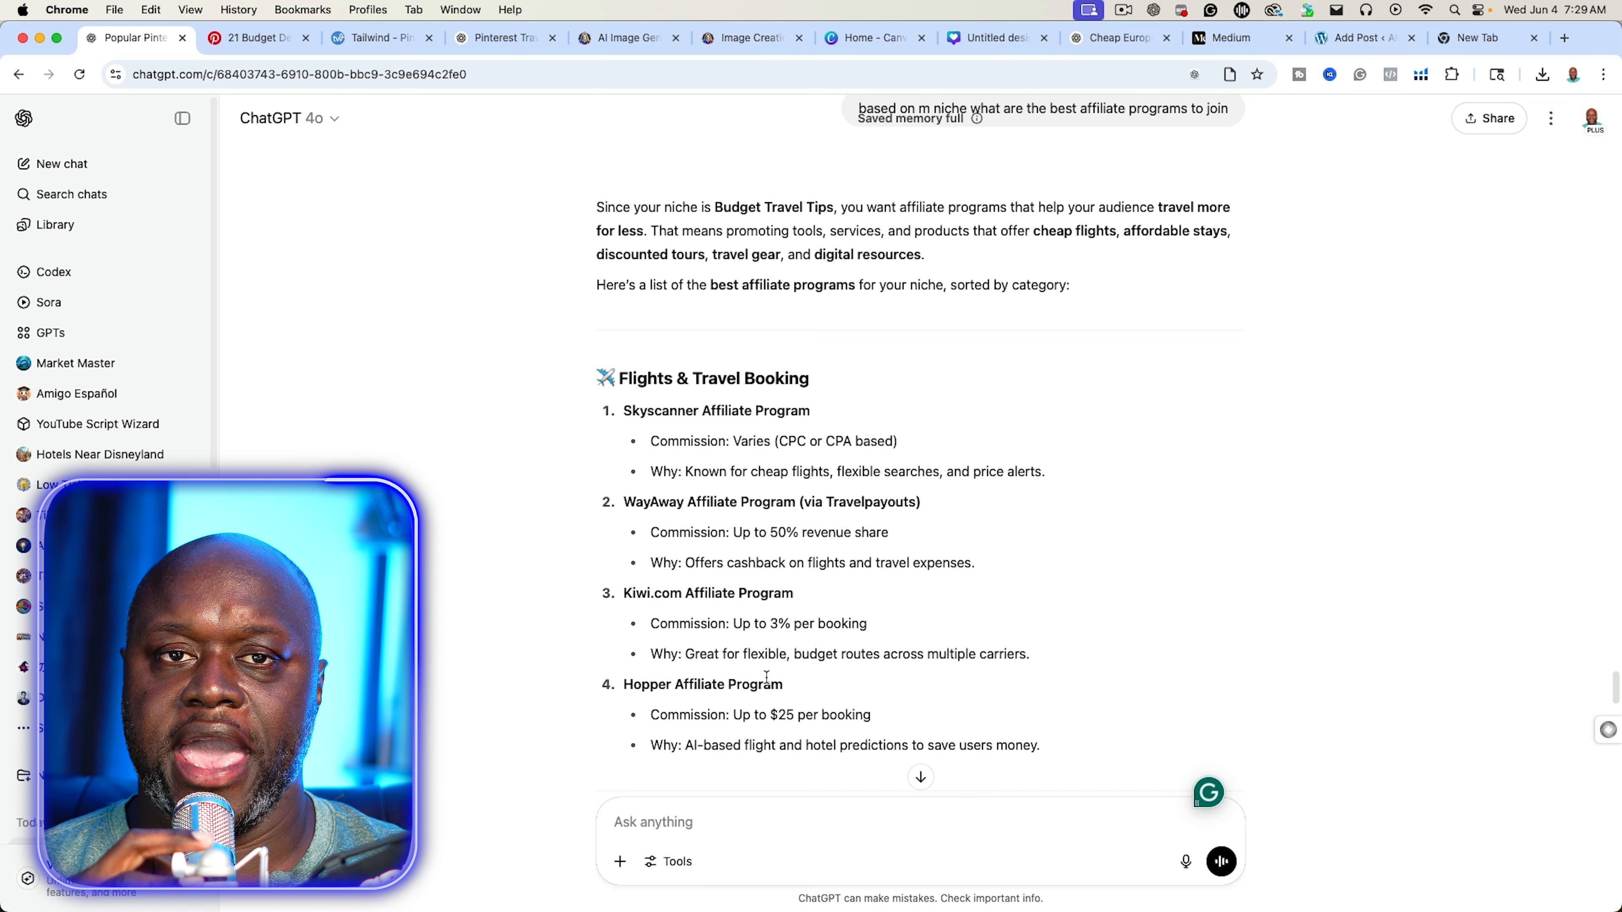
Examine the suggested affiliate programs by category, including their commissions and the reasons for choosing them
scroll(767, 677, down, 4)
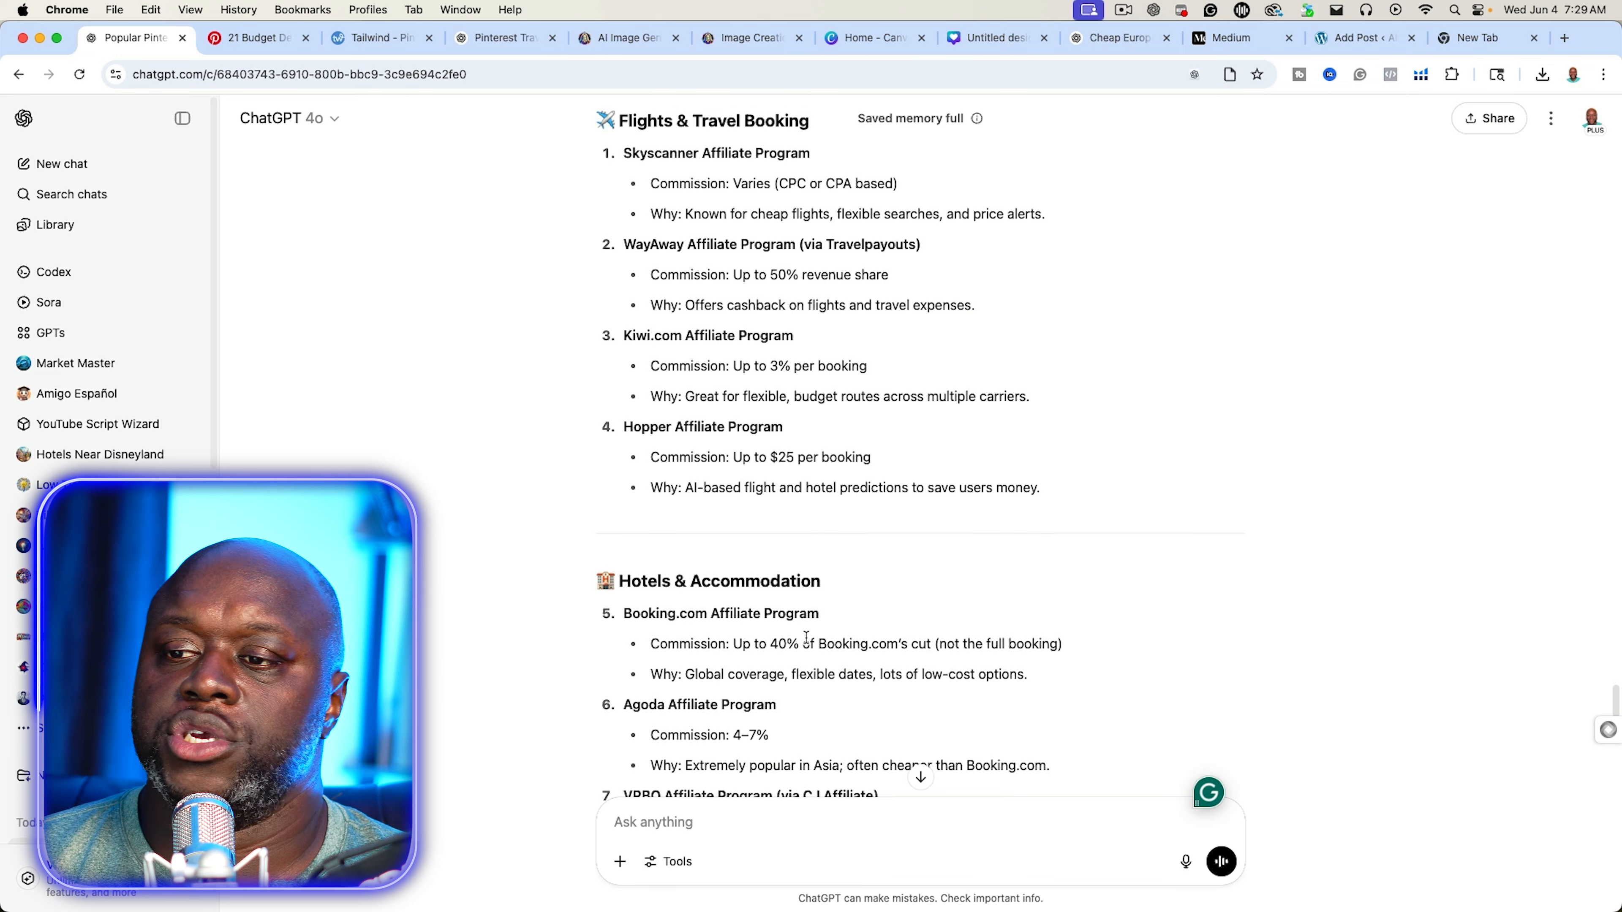
scroll(805, 617, down, 9)
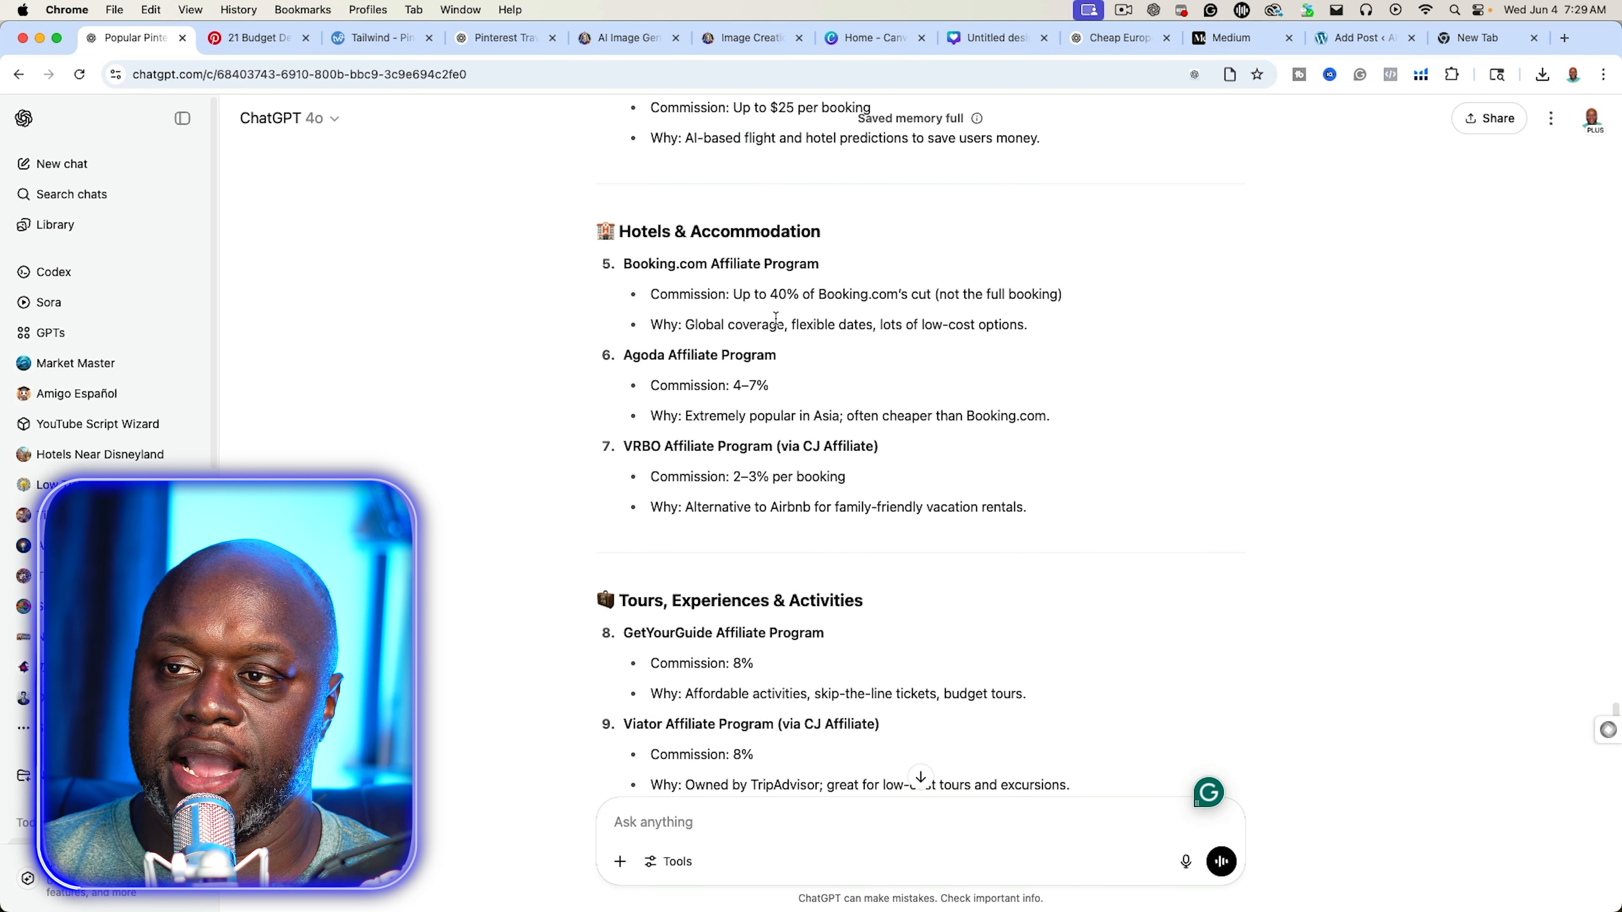
scroll(687, 573, down, 15)
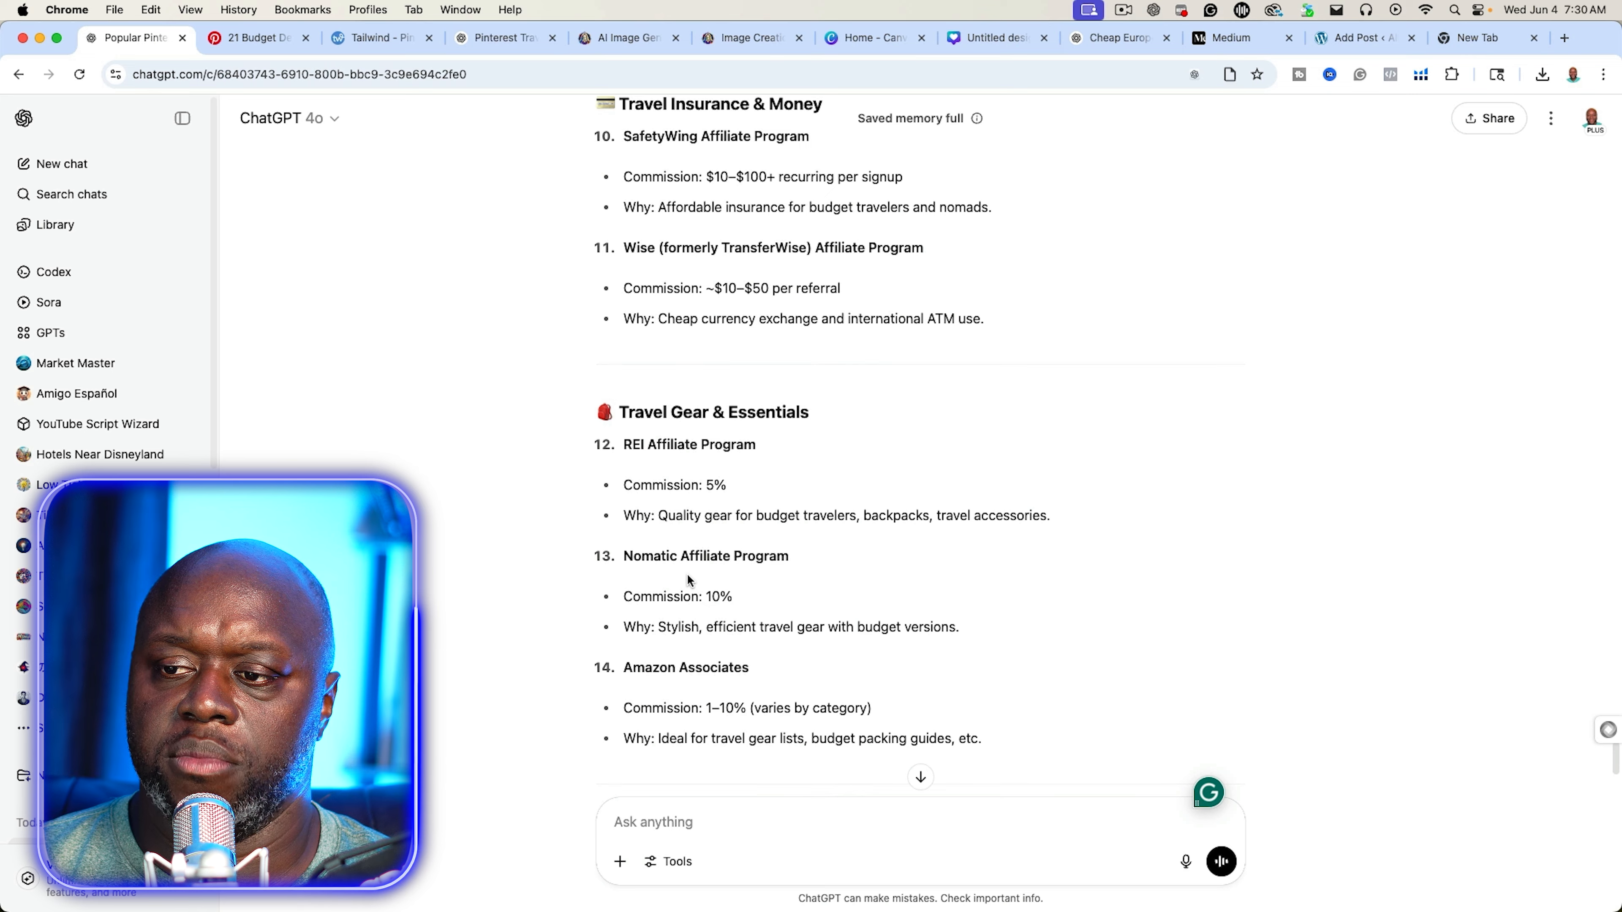
scroll(688, 573, down, 5)
scroll(679, 501, down, 12)
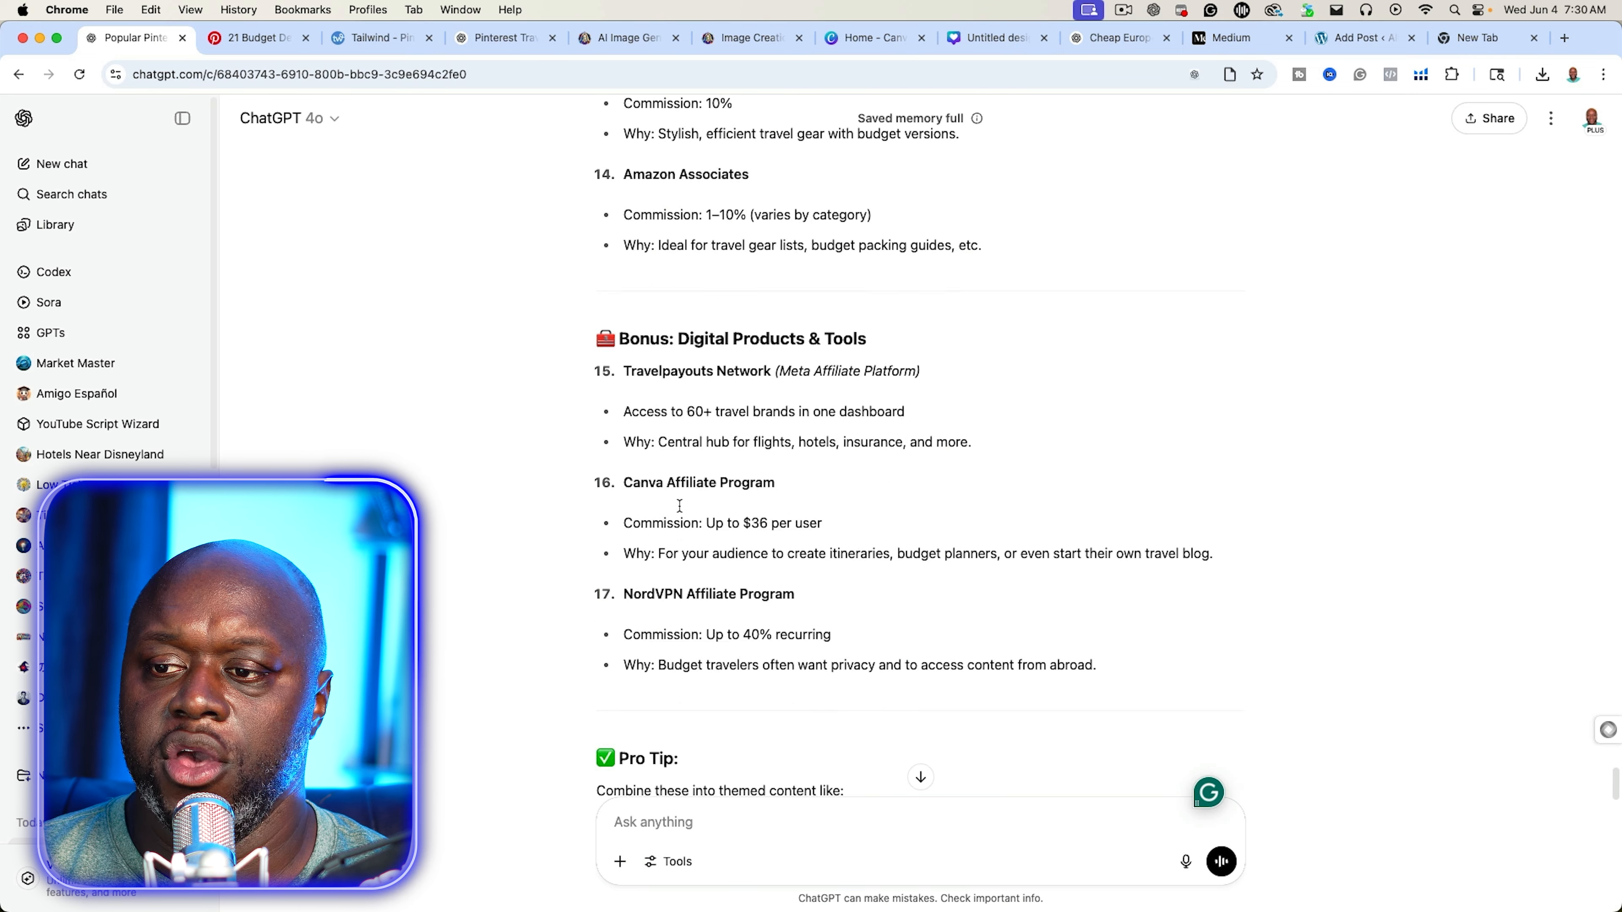
scroll(678, 505, up, 20)
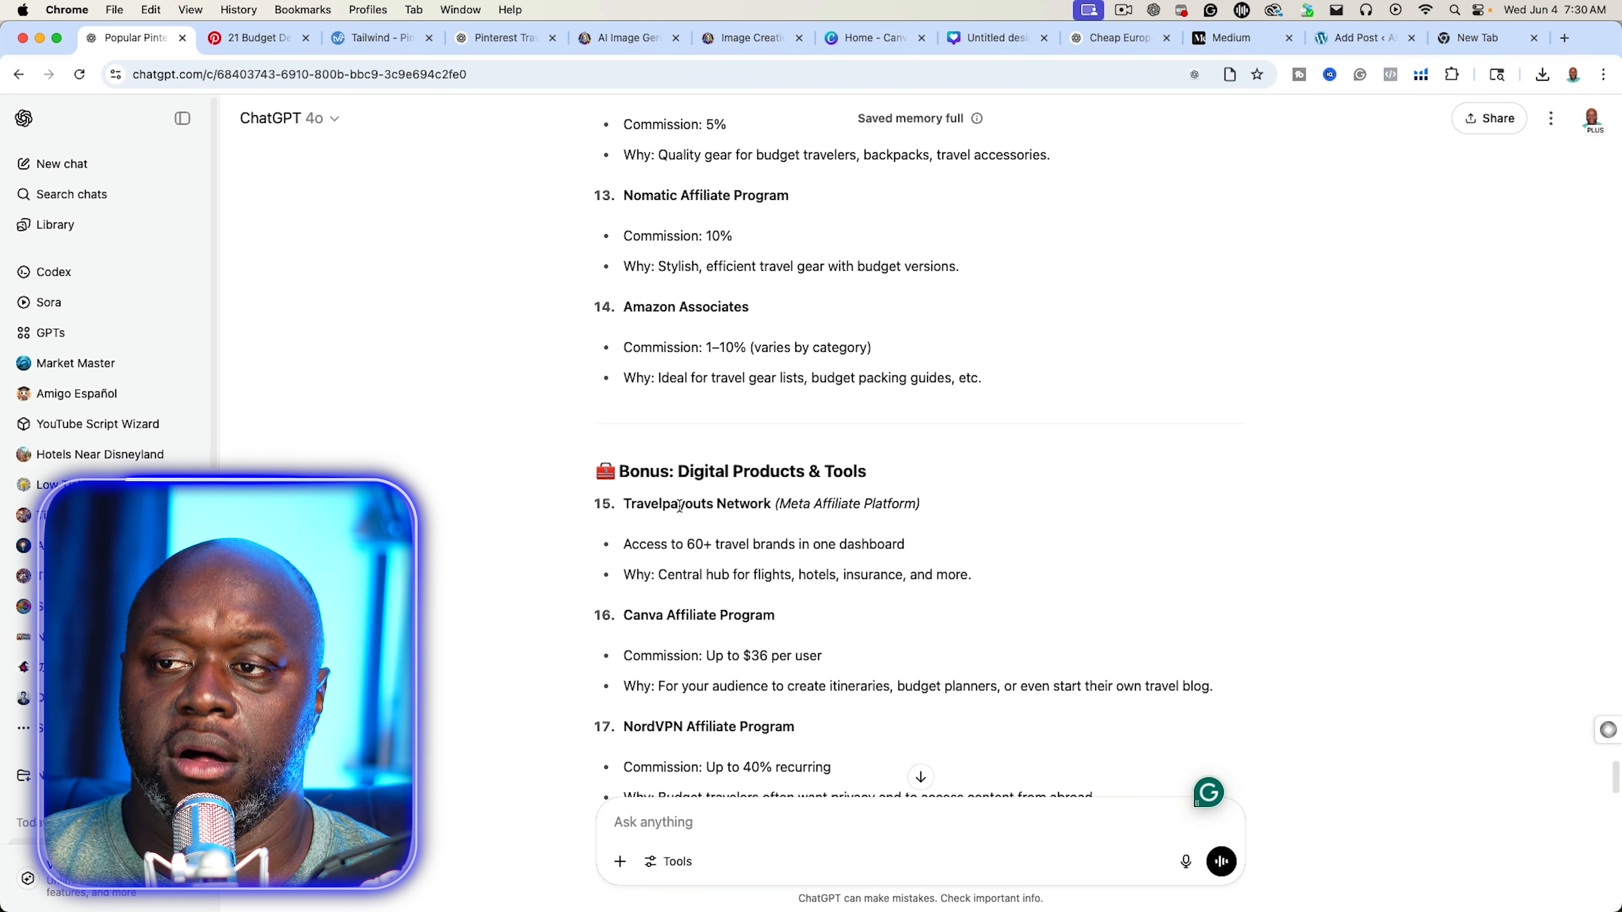
scroll(679, 505, up, 6)
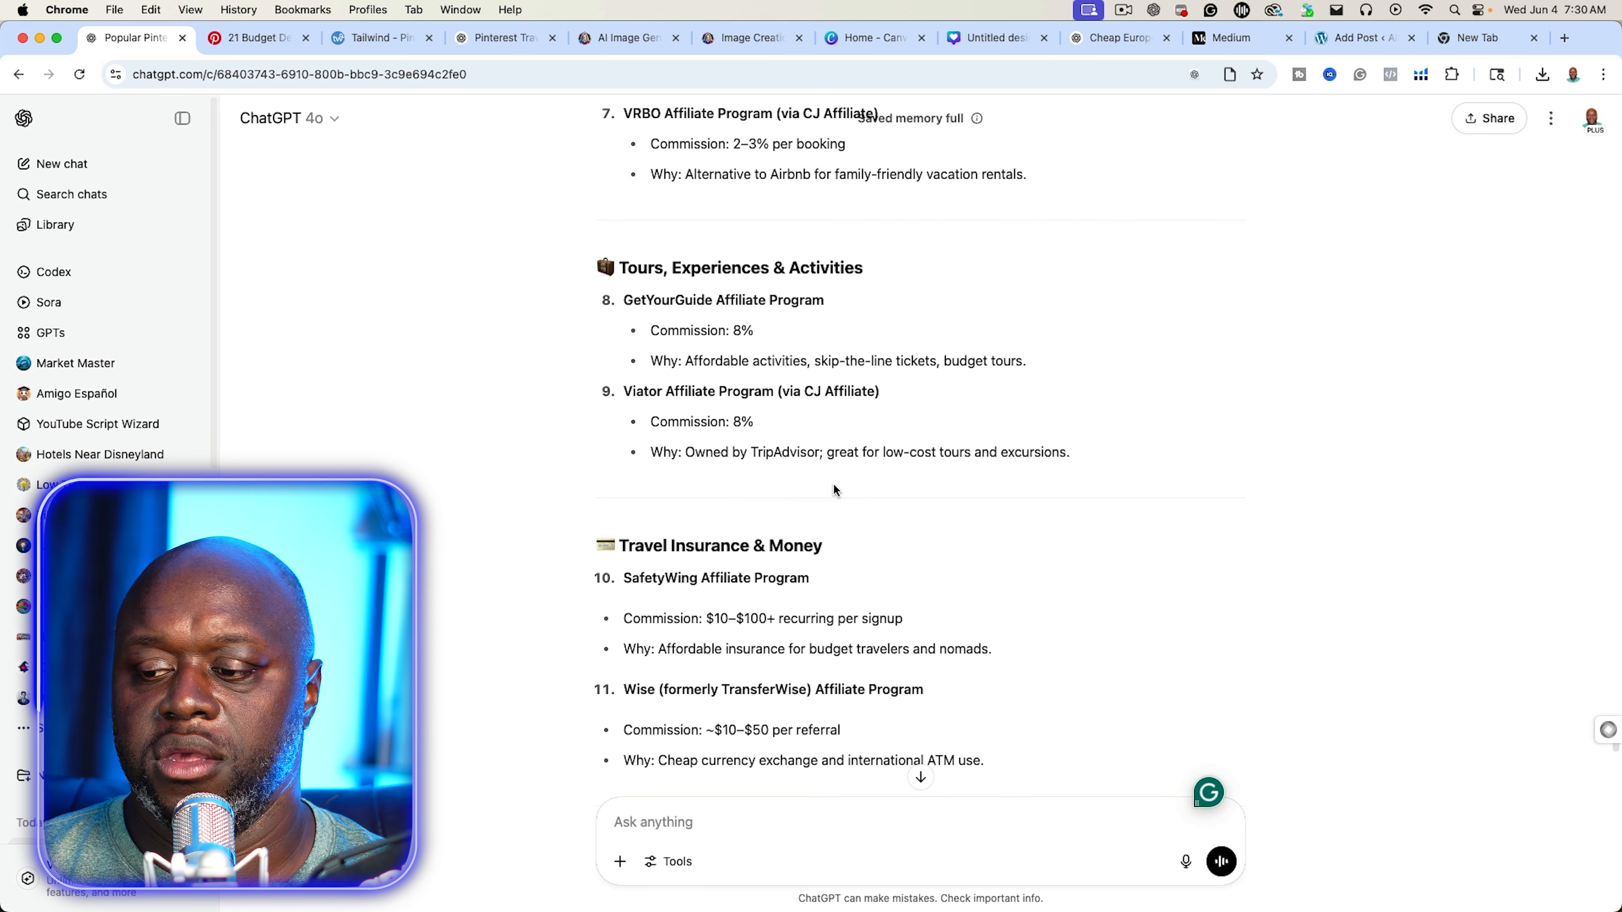
In the WordPress post, add a line ending in "book your trip today" below the "The Myth of 'Europe Is Expensive'" paragraph
click(1358, 38)
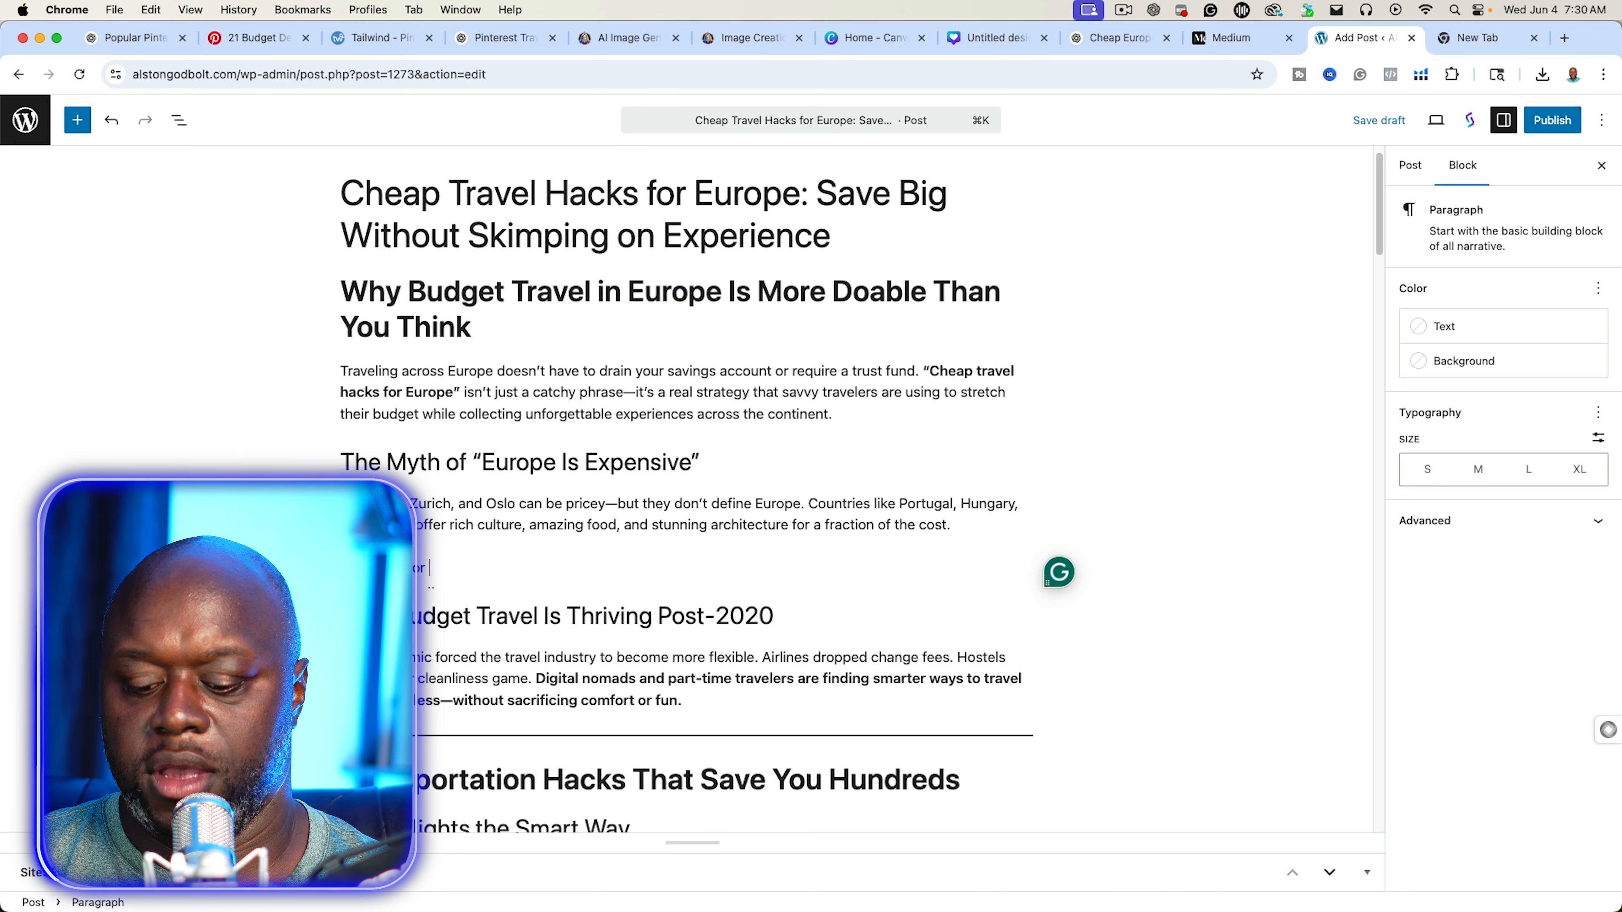
key(super+v)
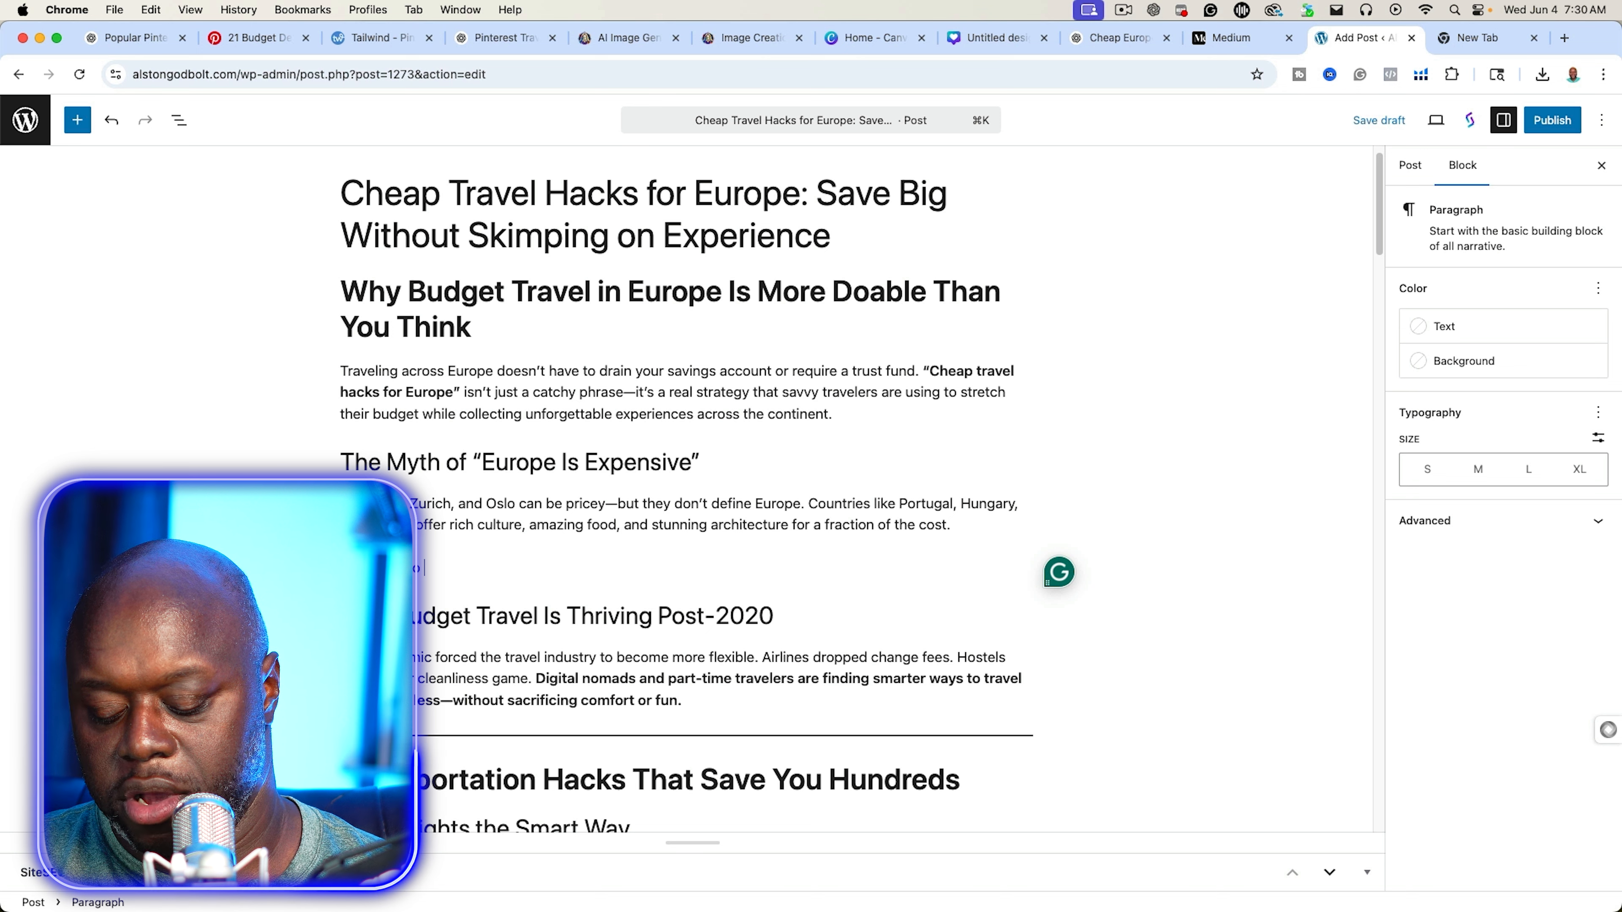
text(book your t)
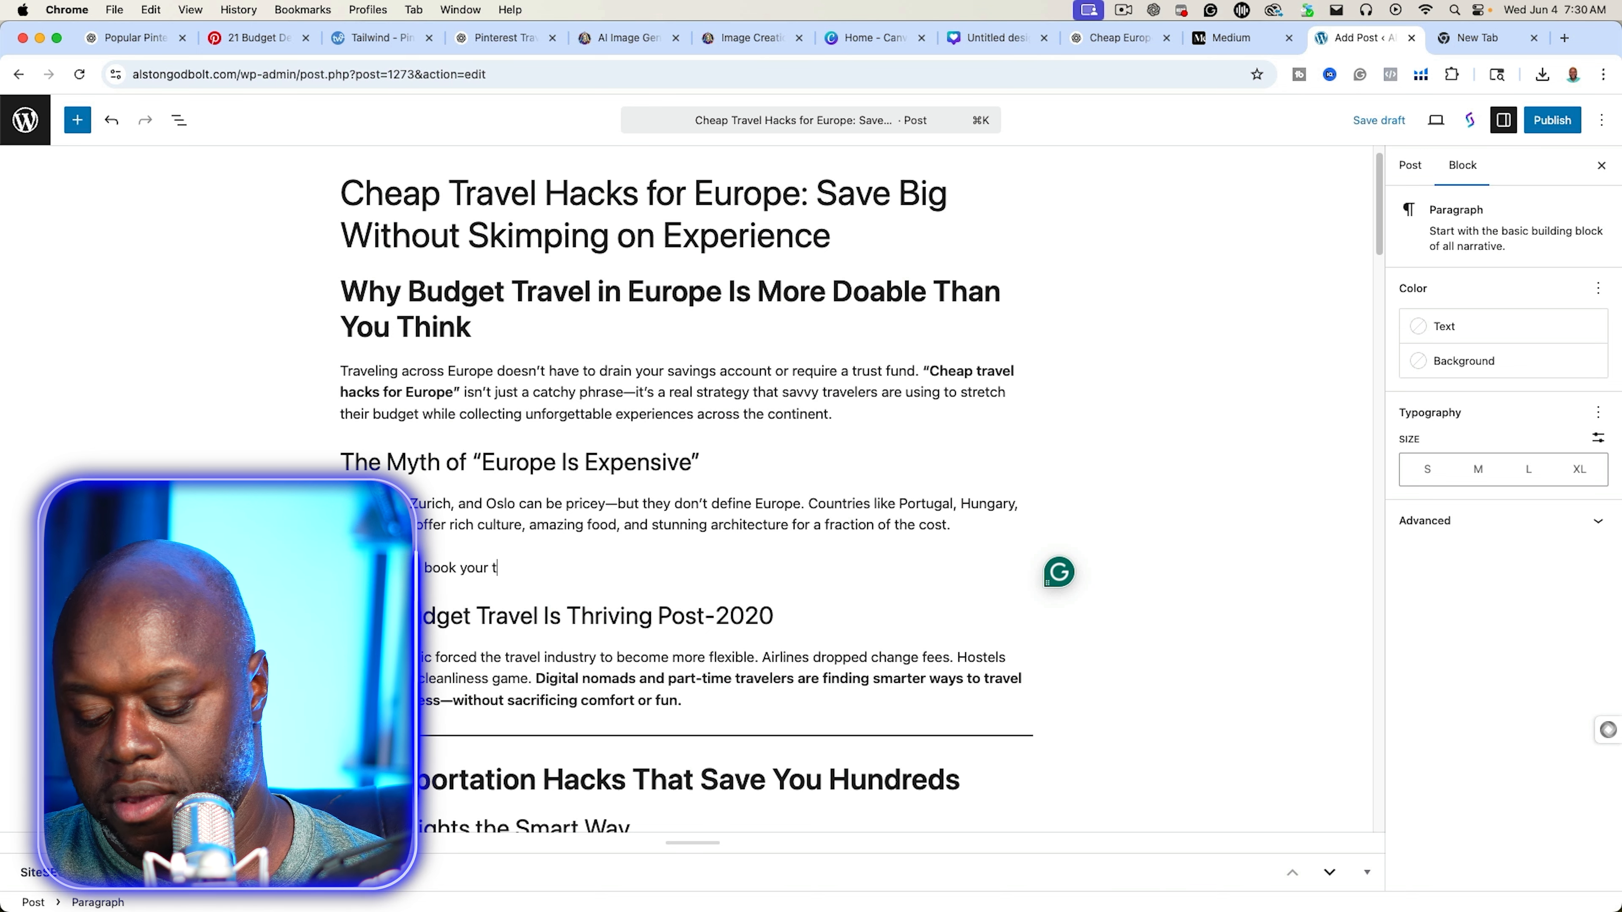
text(rip today)
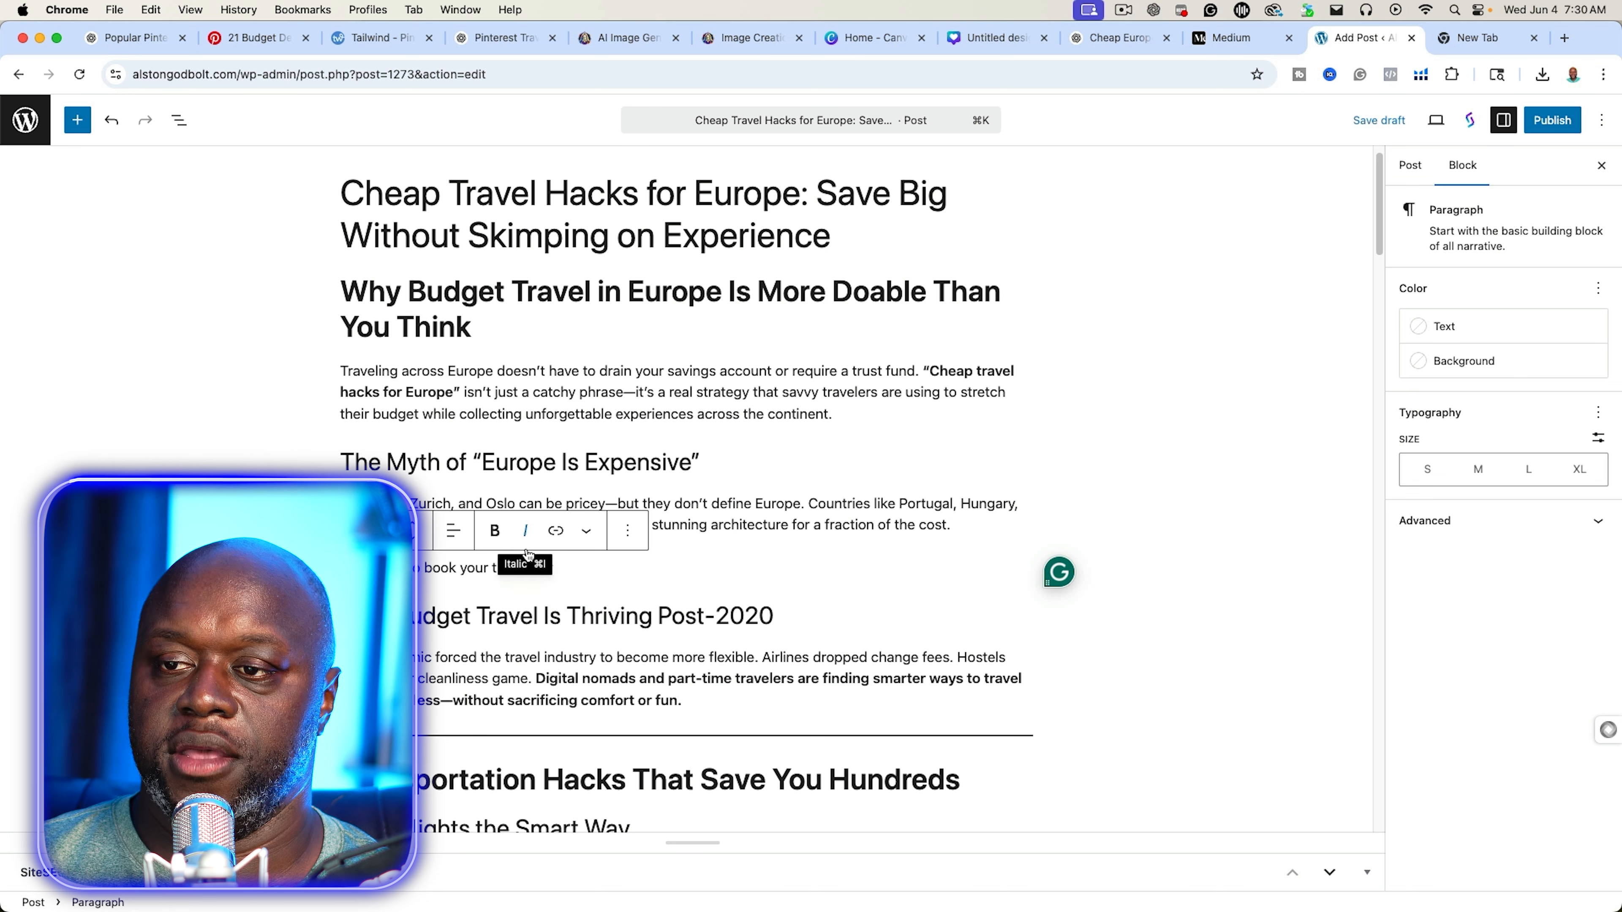
key(alt+shift+Left)
key(alt+shift+Left)
key(alt+shift+Left)
key(alt+shift+Left)
key(alt+shift+Left)
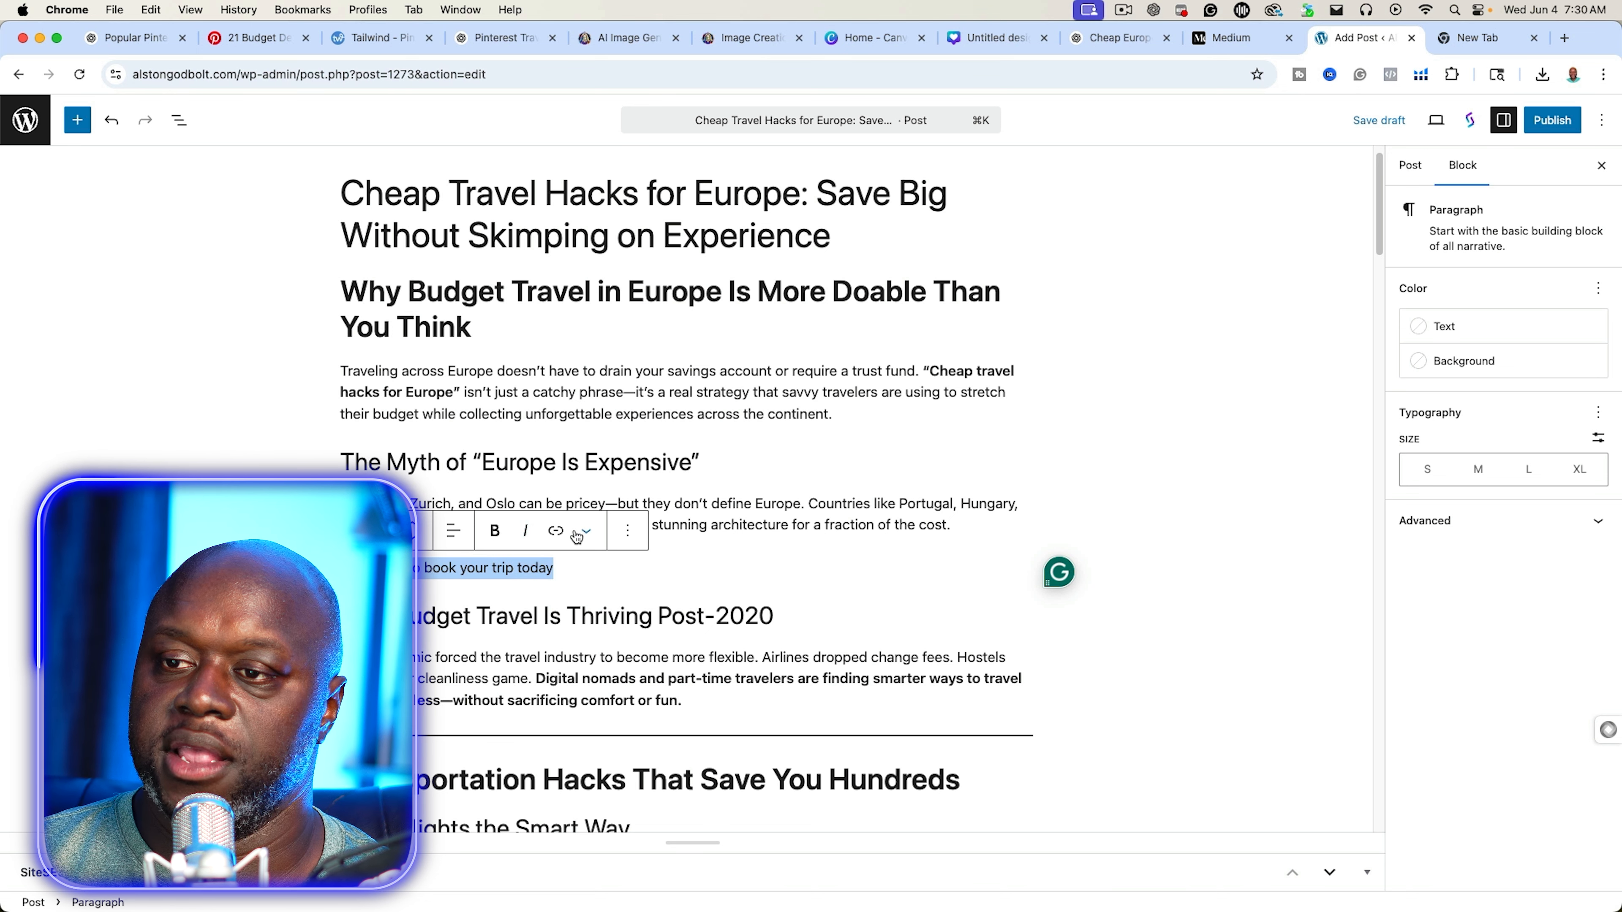
click(556, 531)
key(super+v)
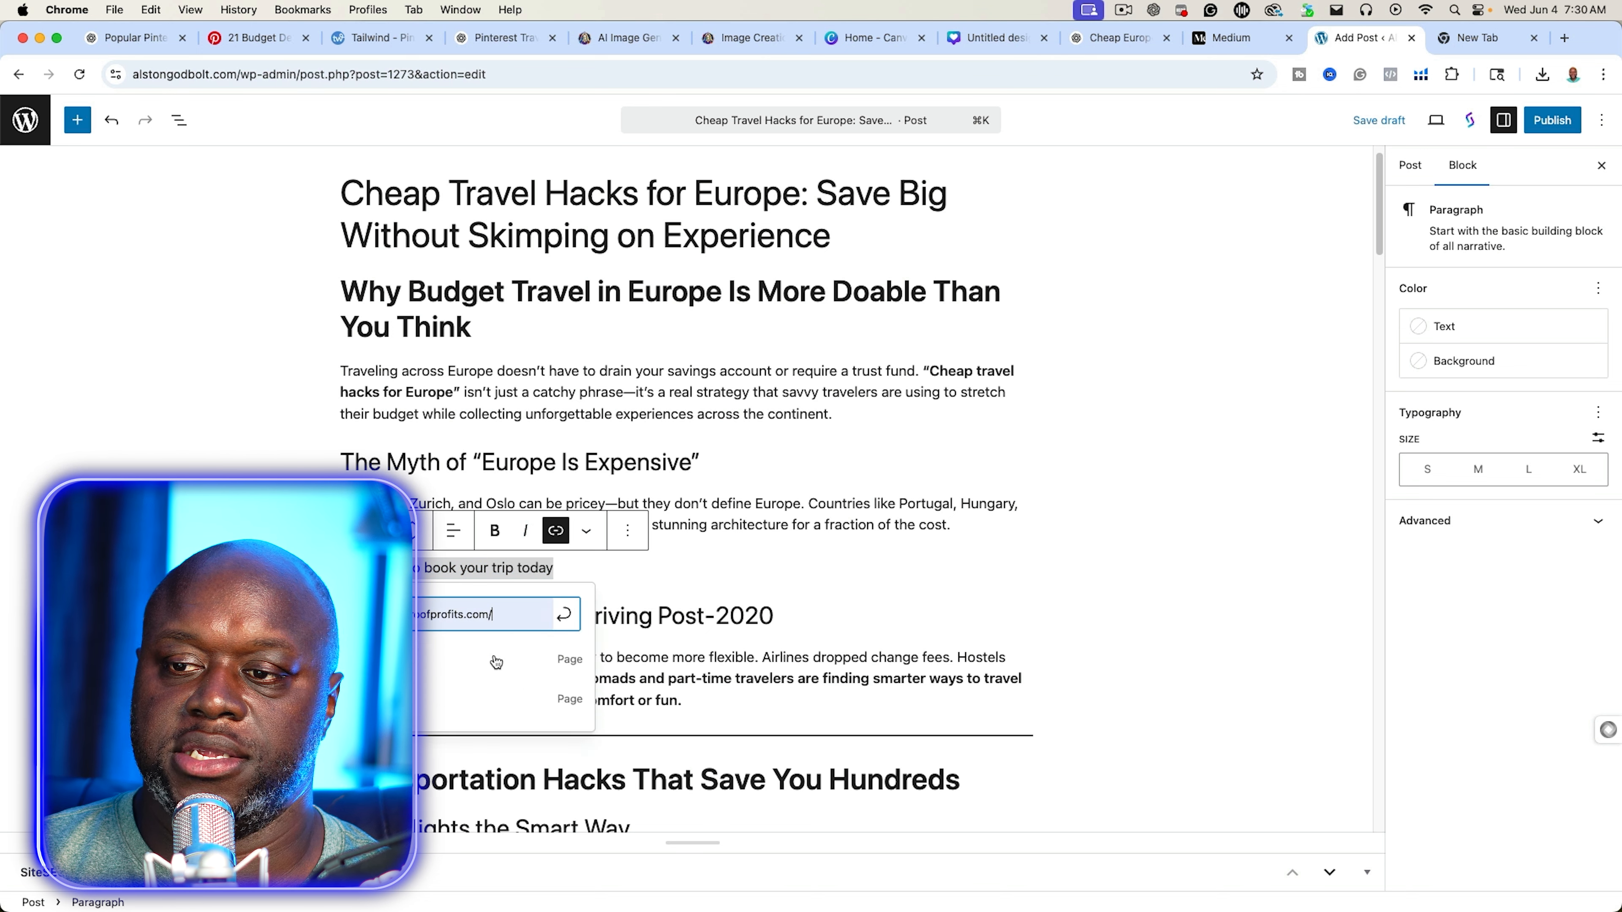
key(Return)
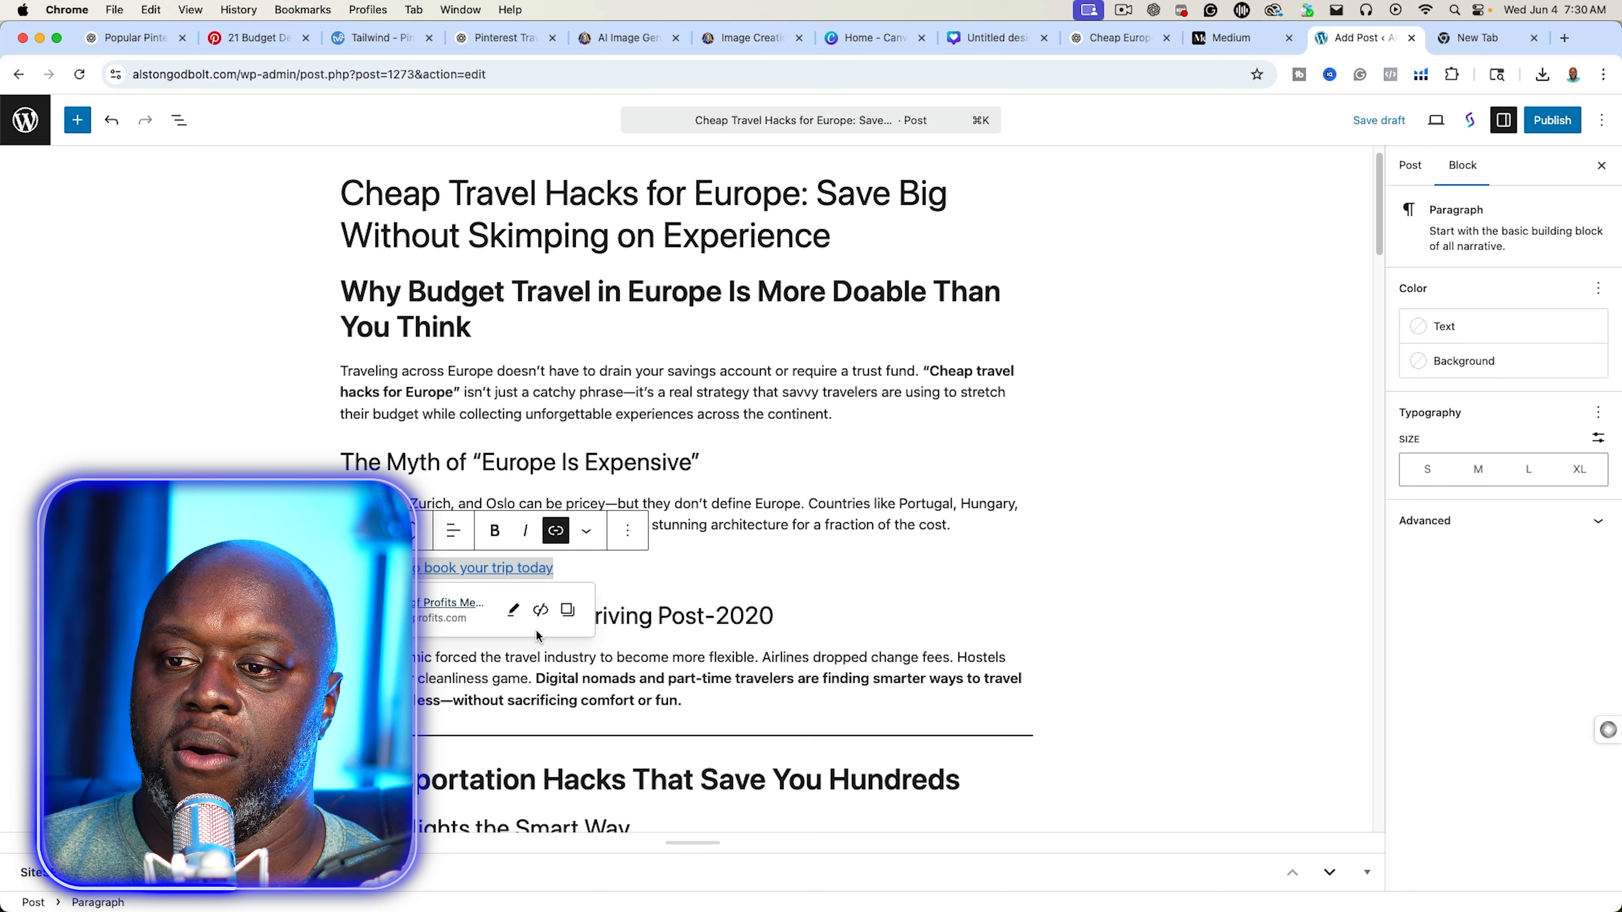
Set the link on the "Click here to book your trip today" line to open in a new tab
click(512, 610)
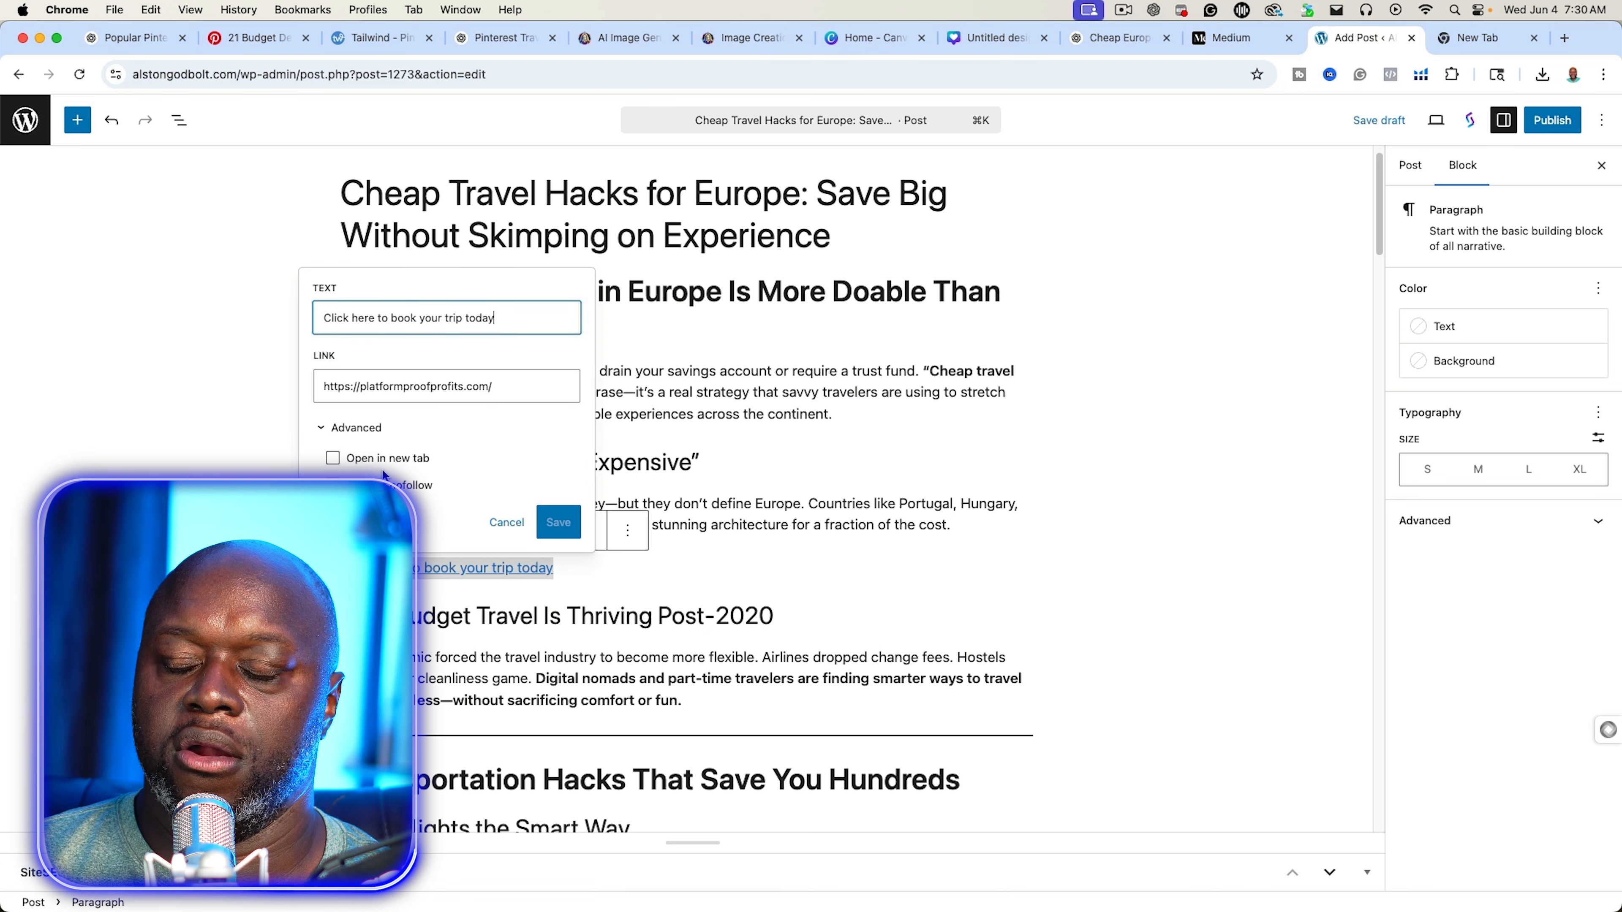
click(332, 458)
click(558, 522)
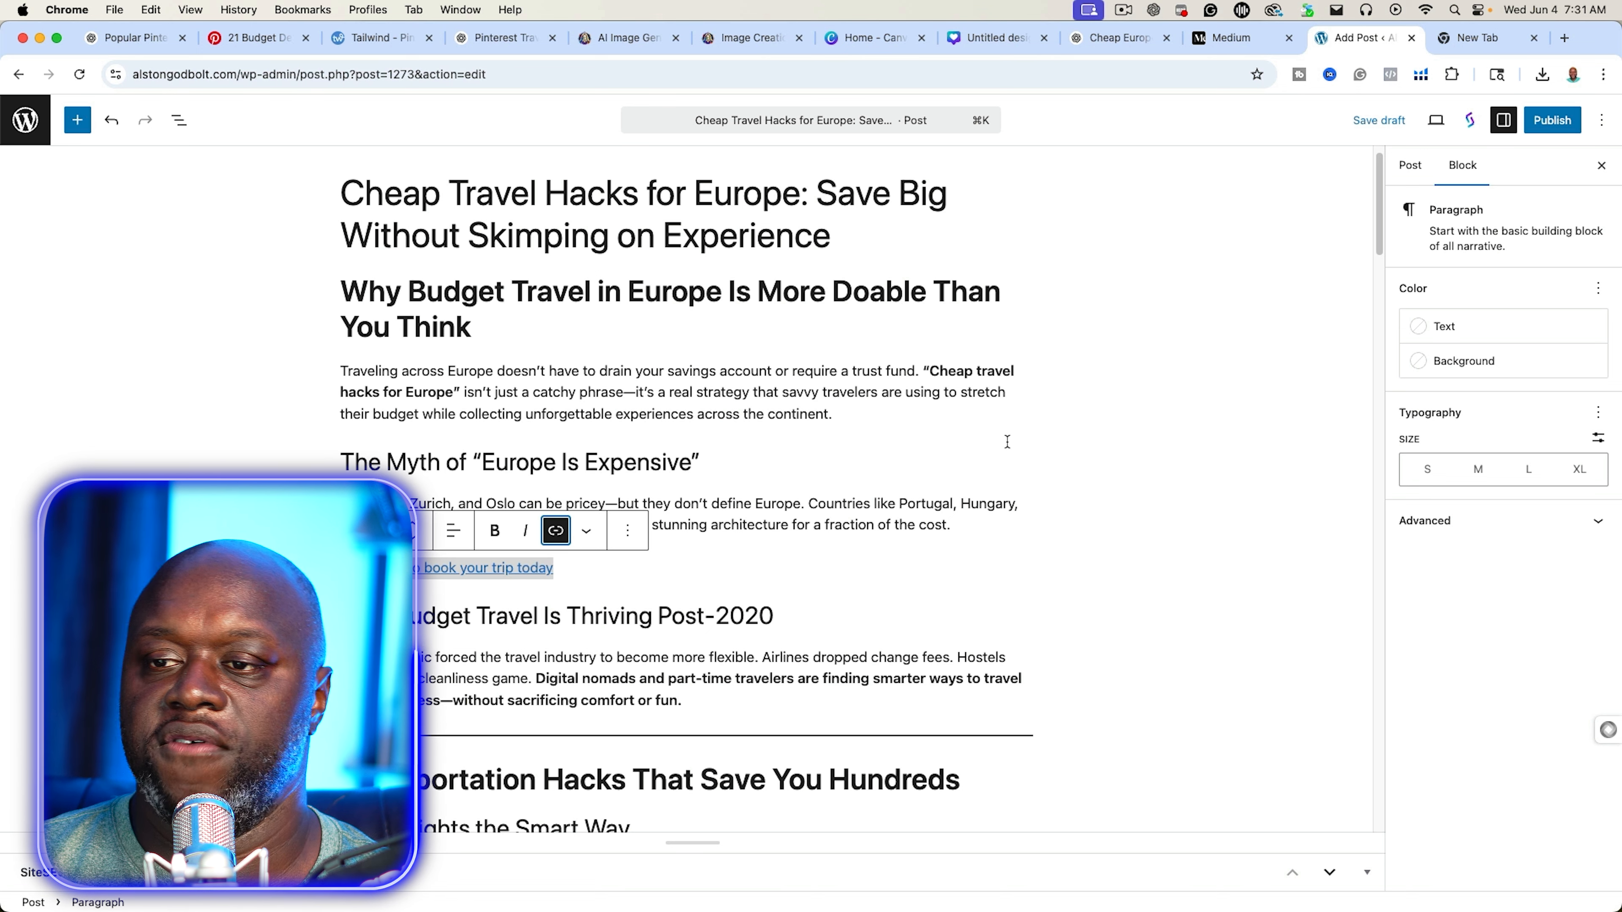
click(772, 616)
scroll(750, 519, down, 1)
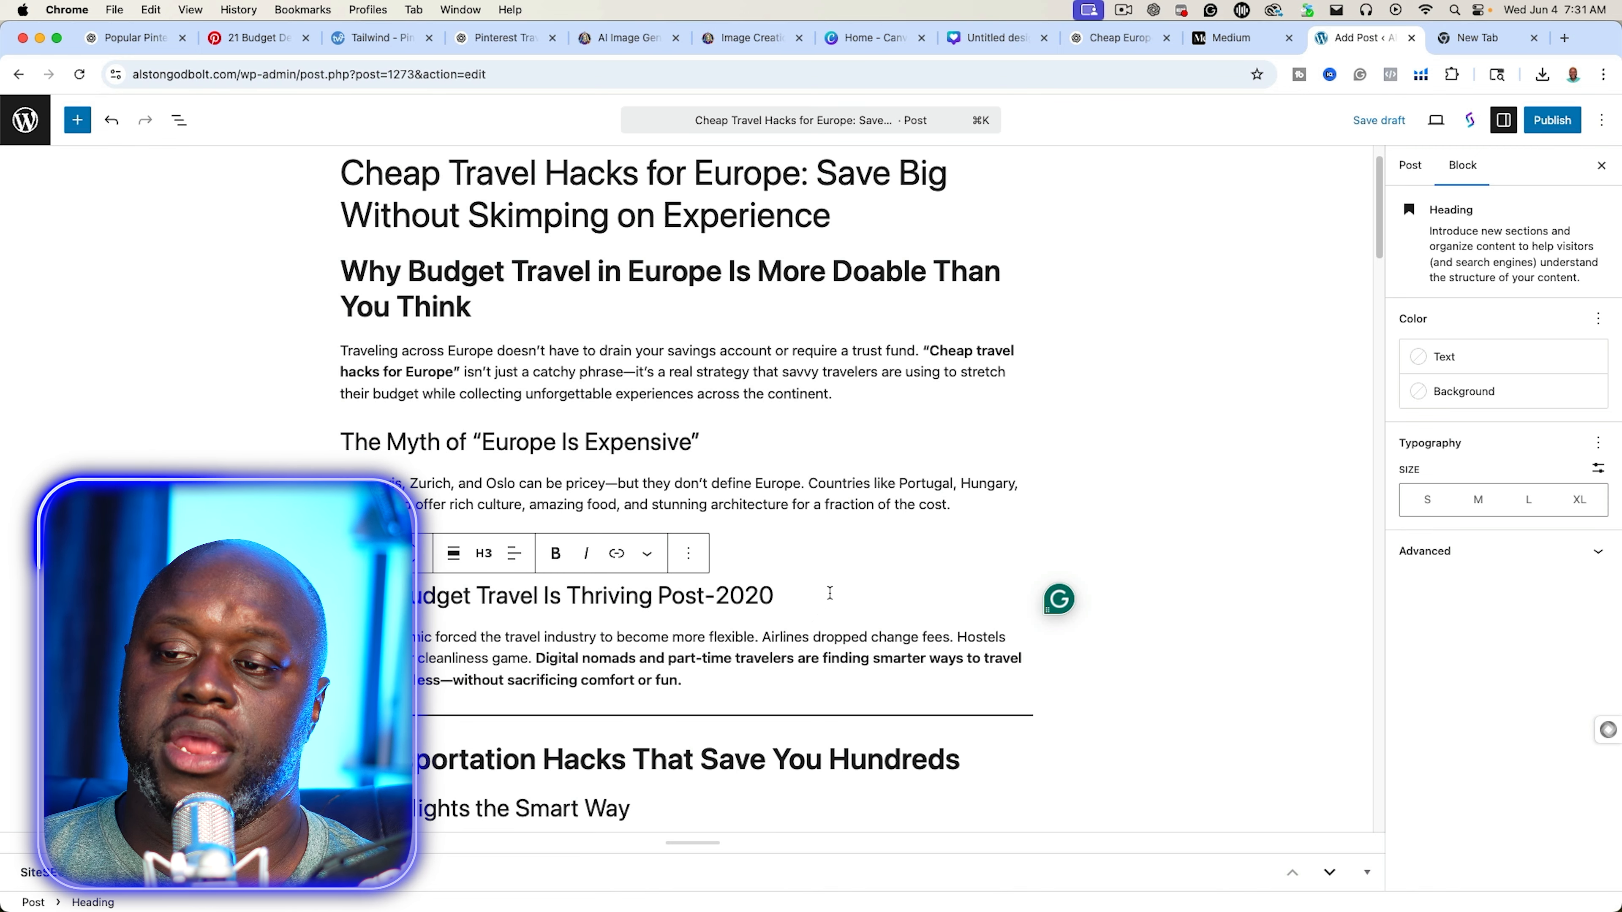
scroll(830, 594, down, 5)
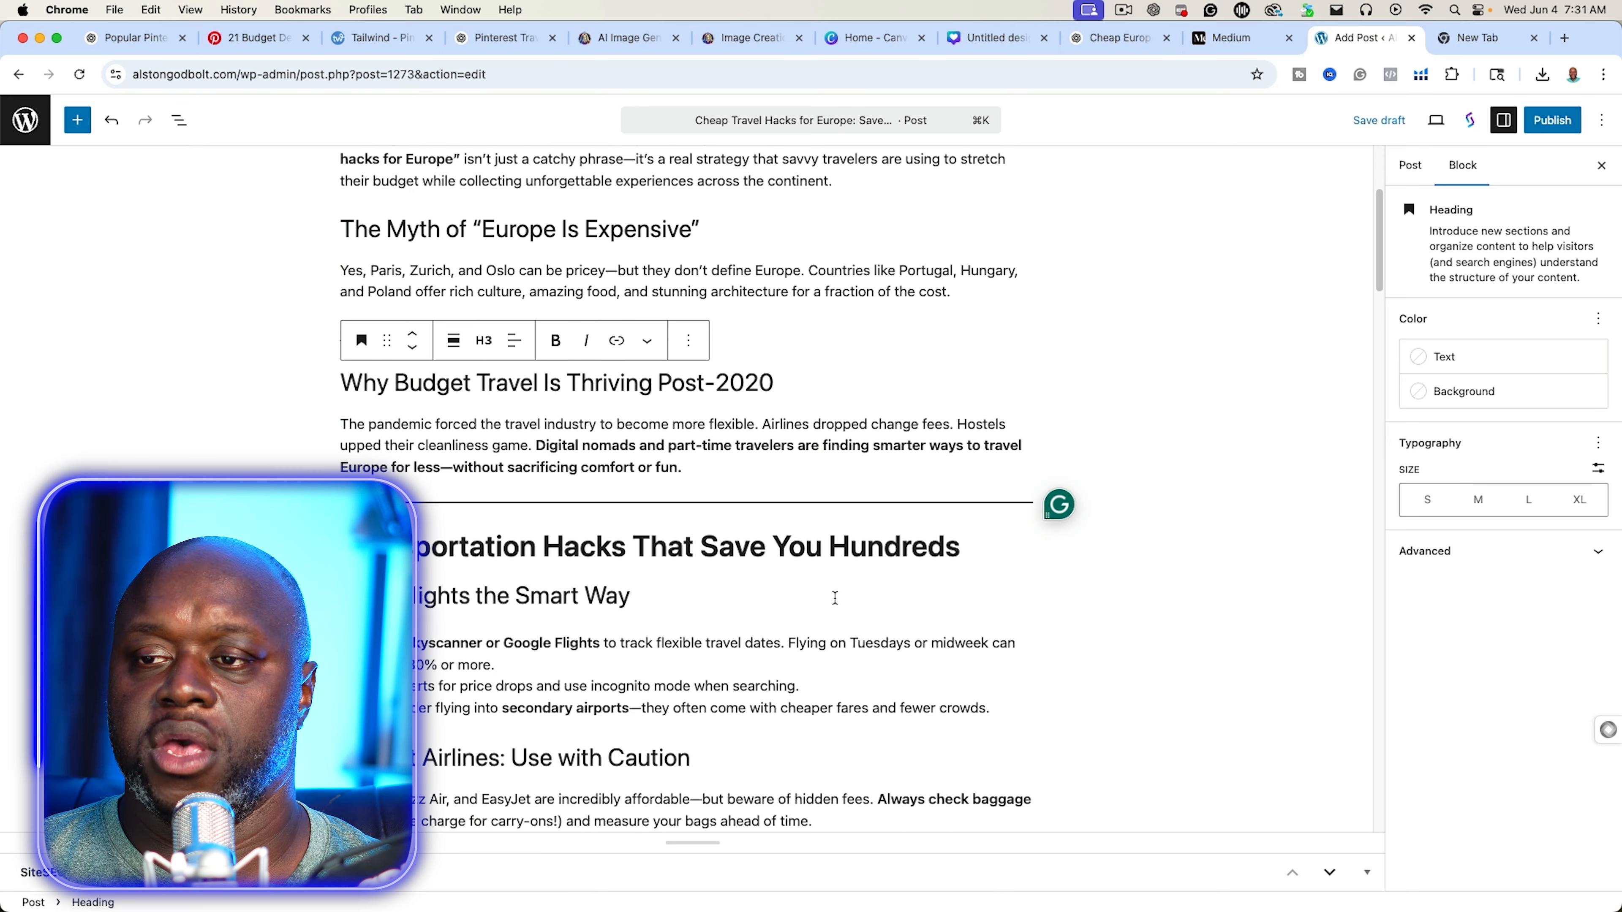
scroll(834, 598, down, 4)
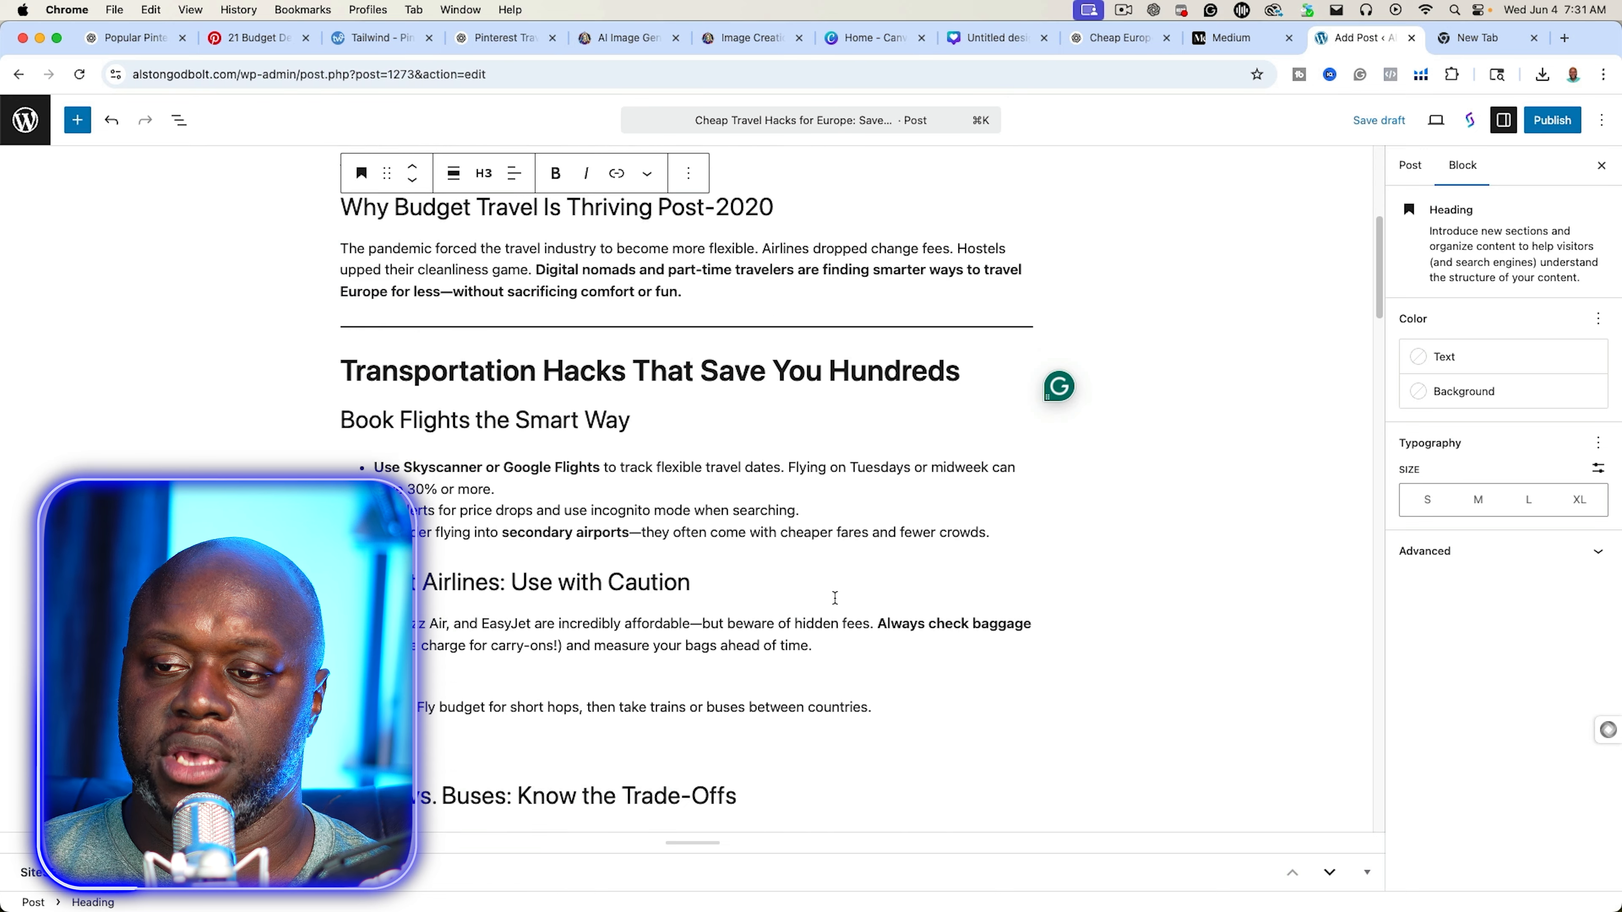
scroll(835, 598, down, 2)
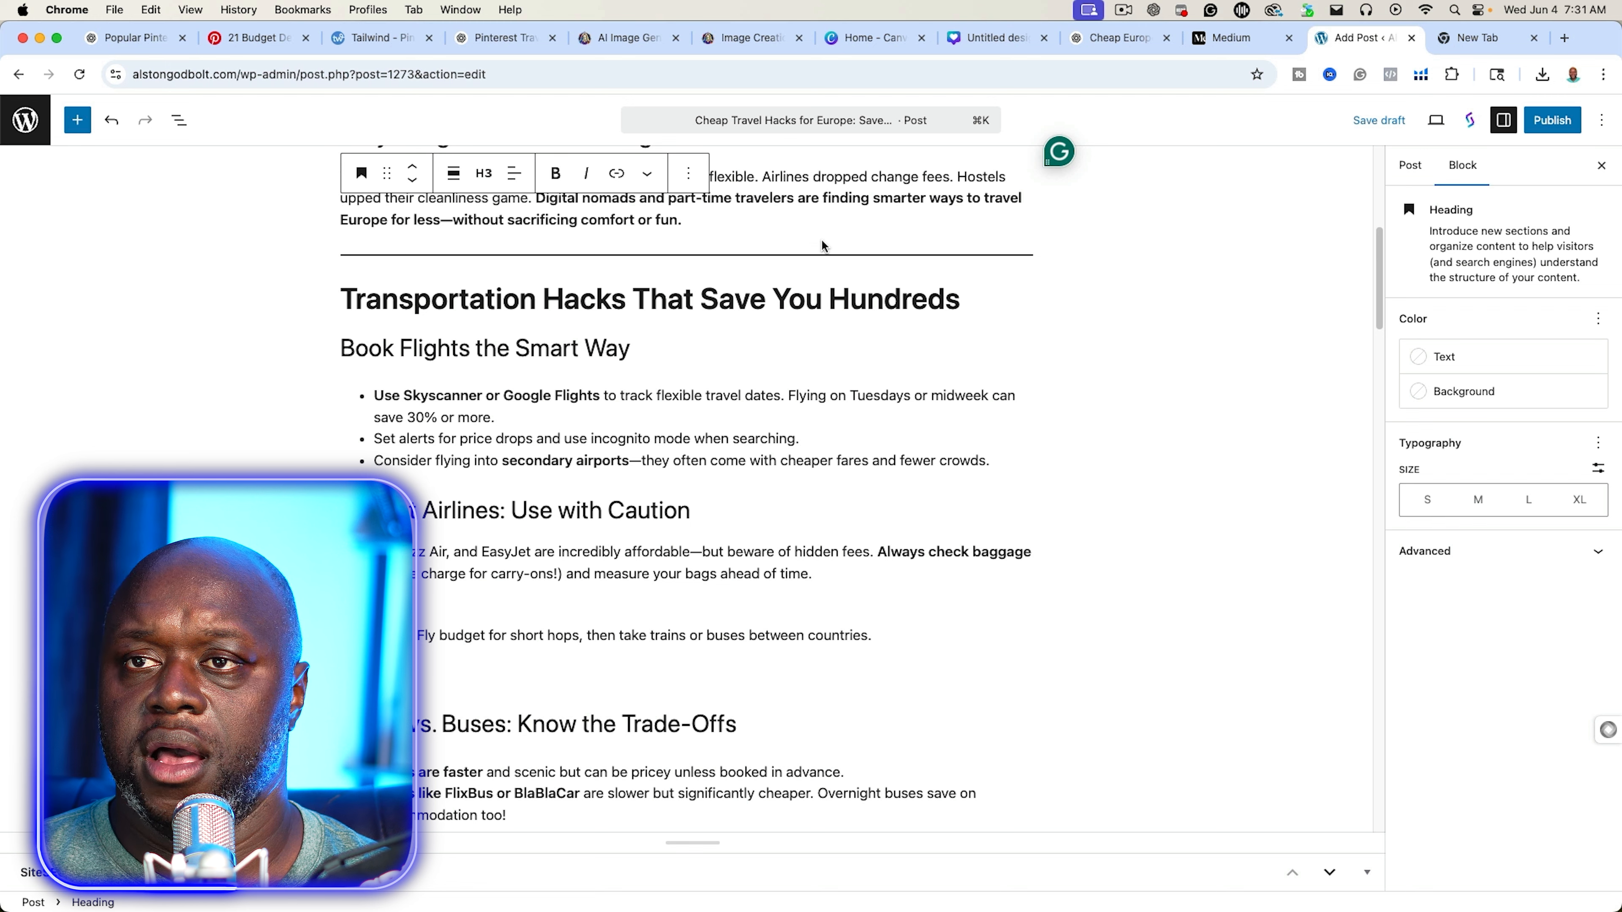
Switch to Tailwind's Pin Scheduler and create a pin from the downloaded "ChatGPT Image Jun 4, 2025, 07_19_43 AM.png" picture
click(380, 42)
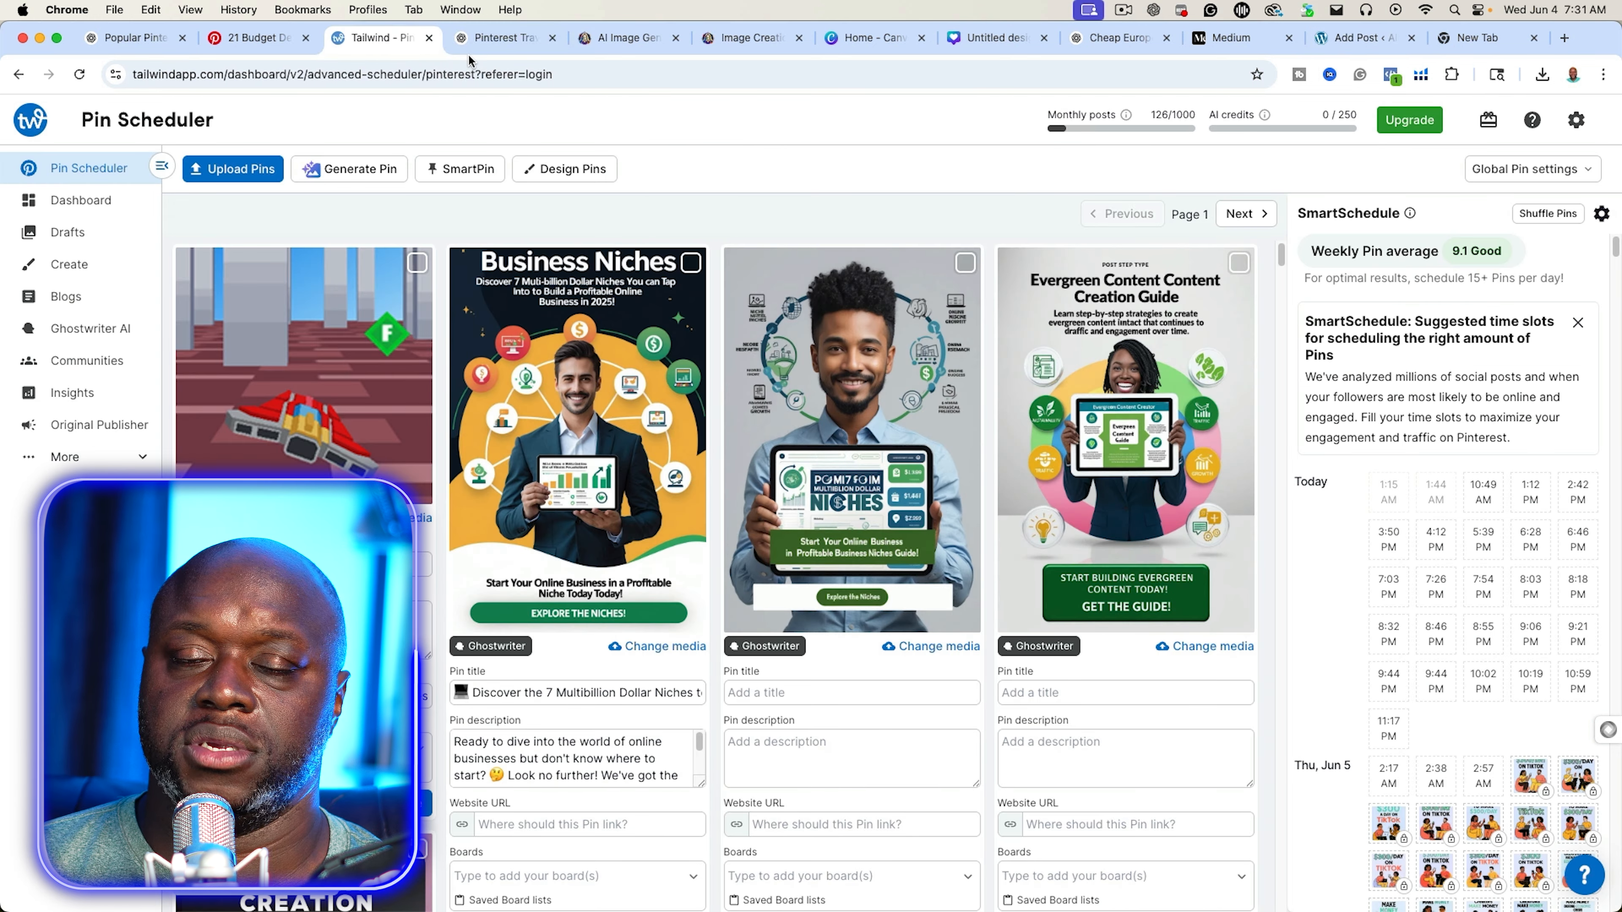
click(232, 169)
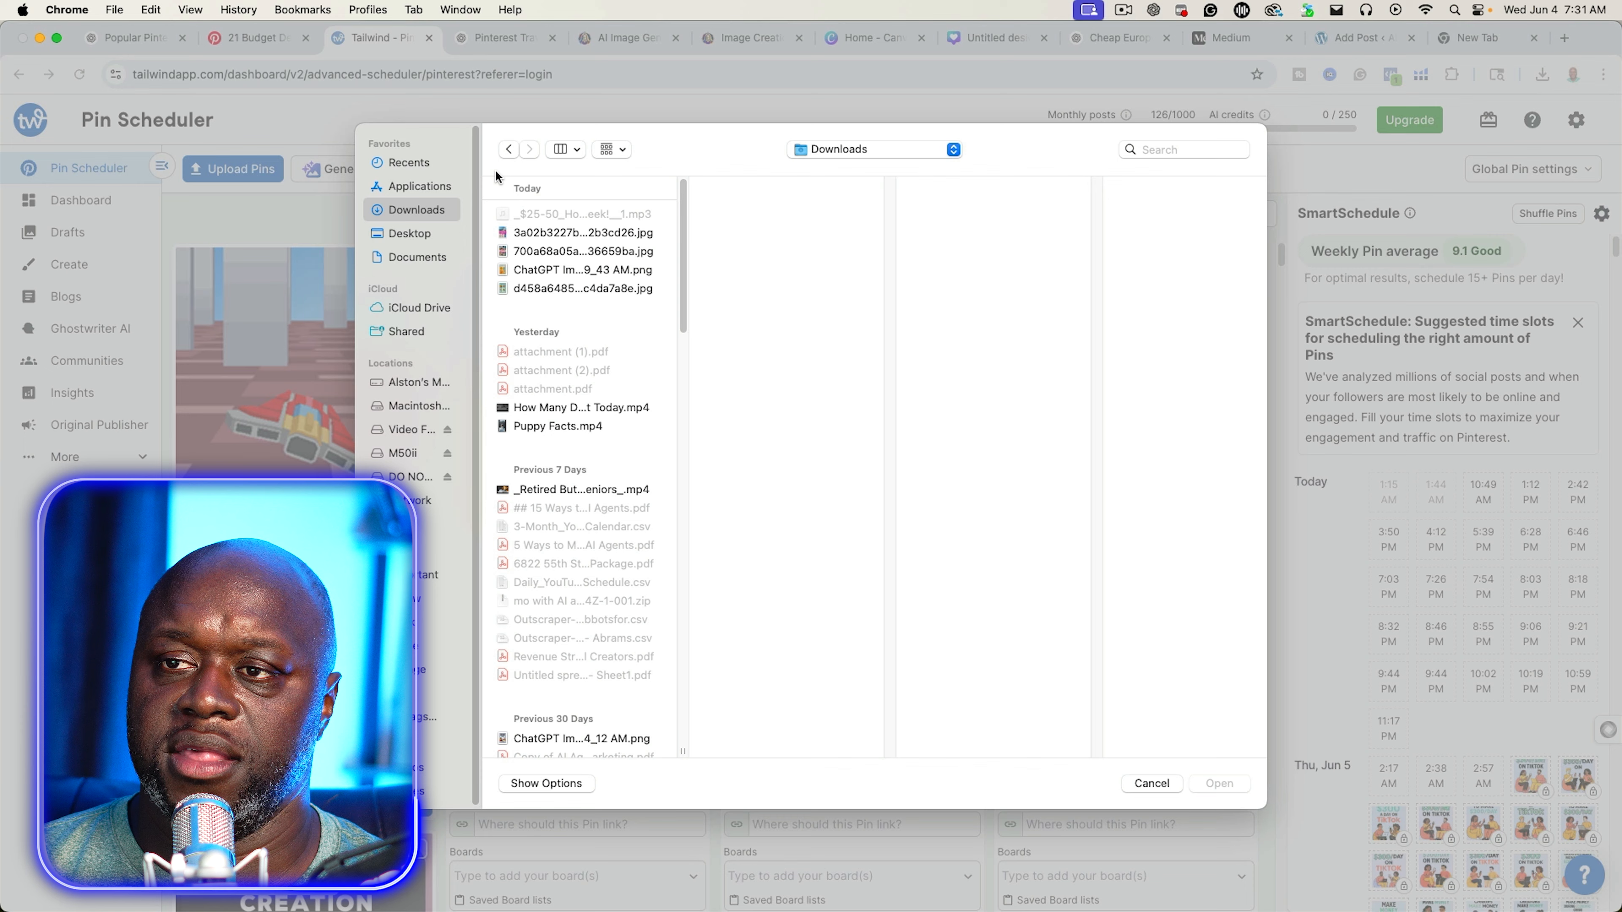
click(572, 232)
click(586, 288)
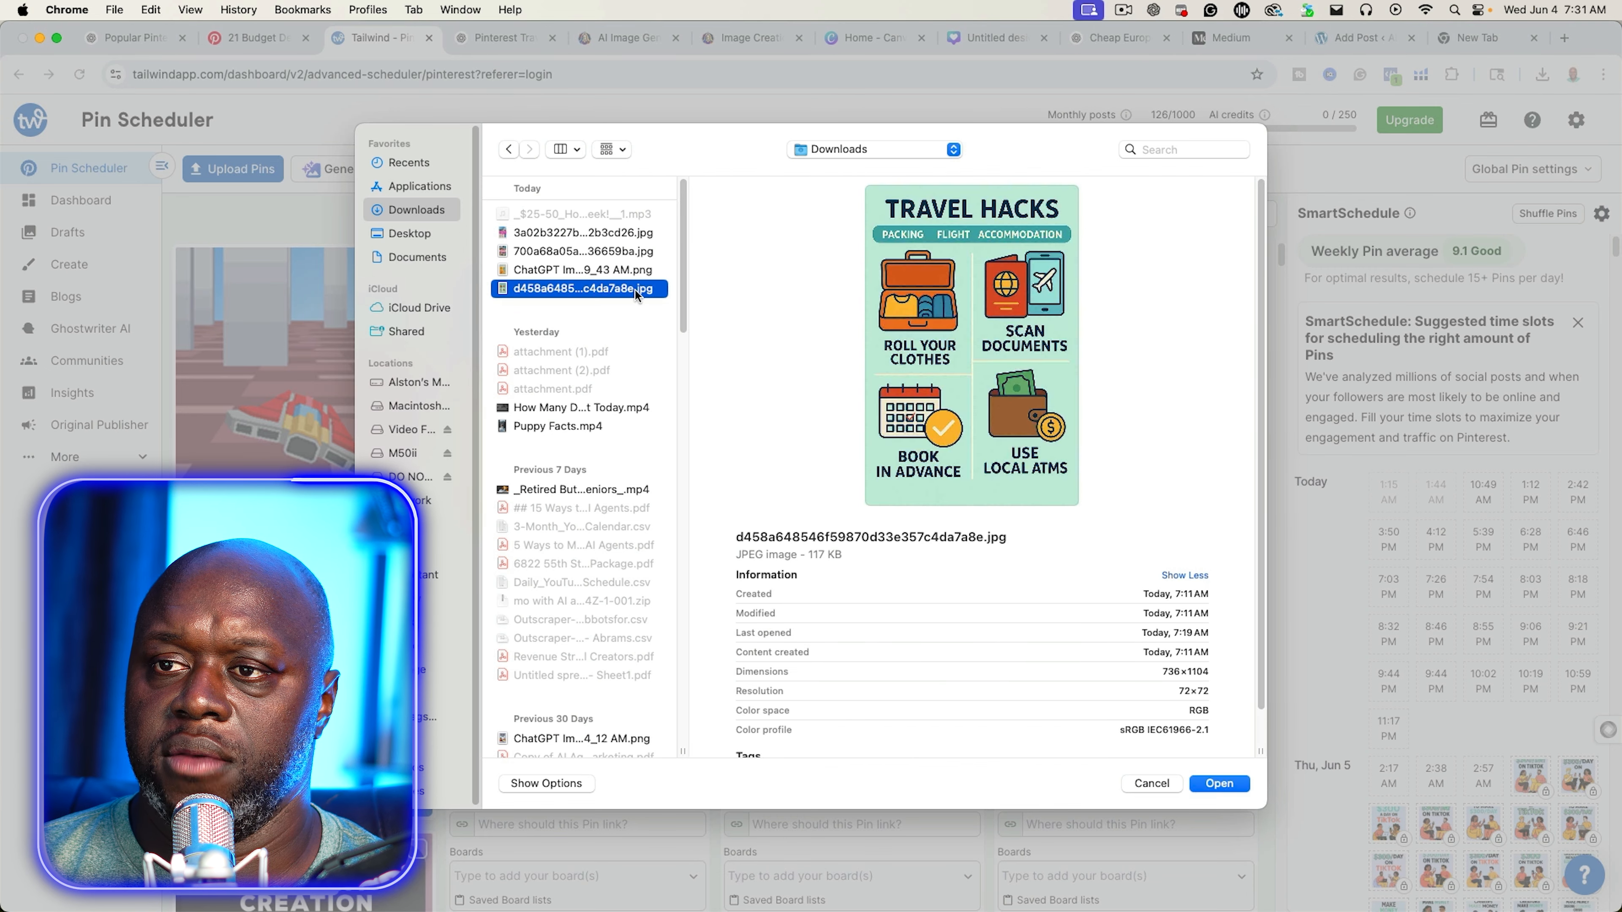
key(Up)
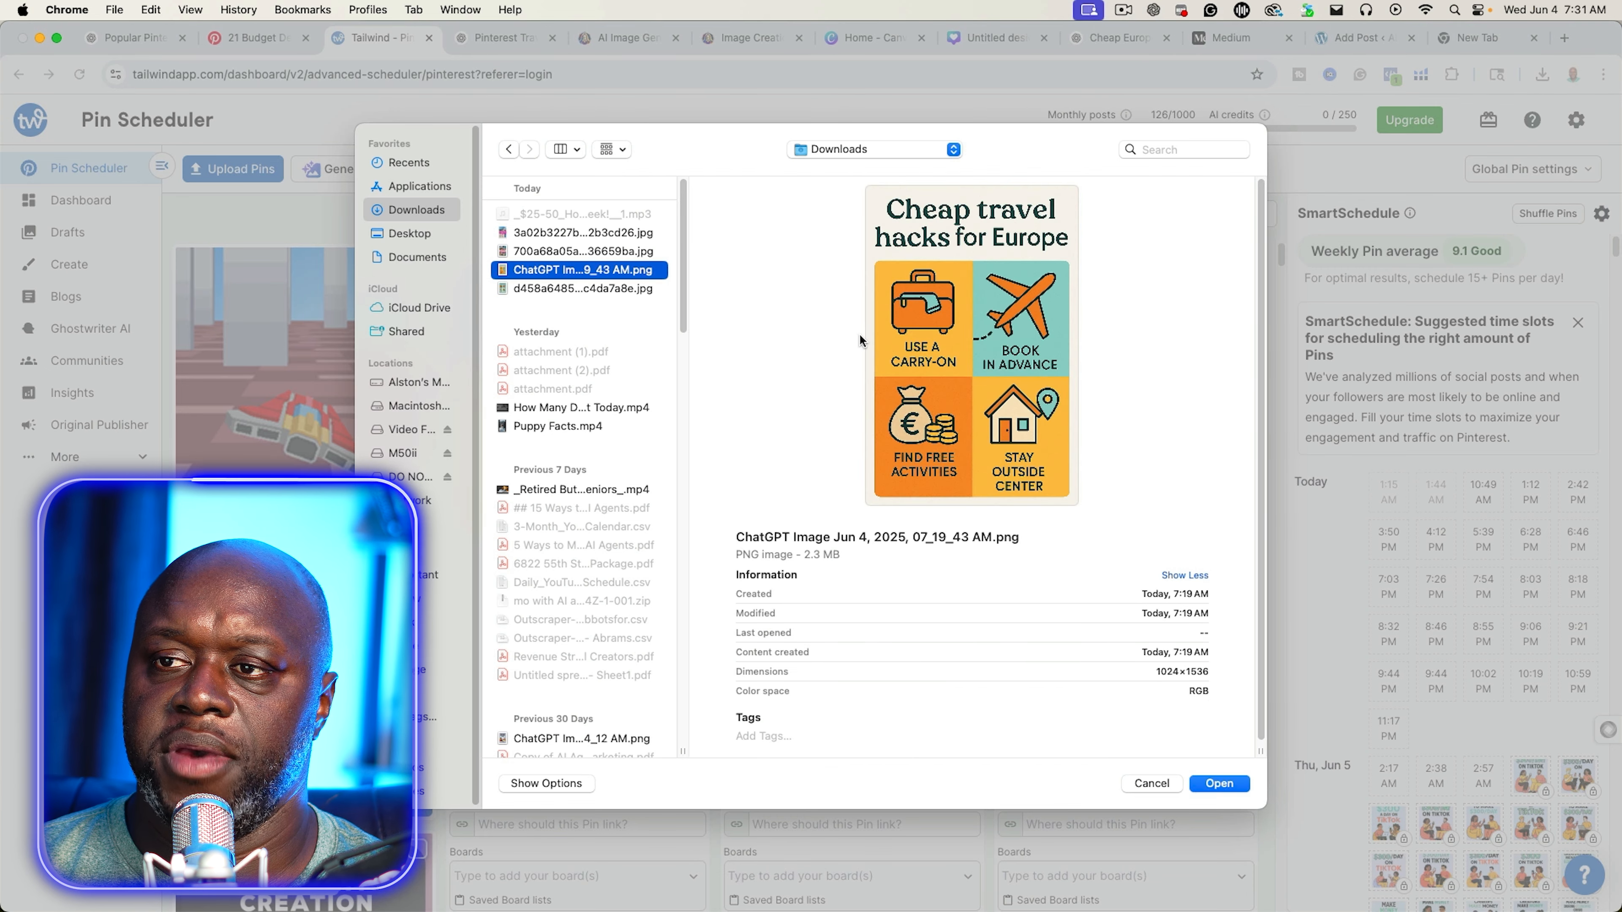
click(1221, 785)
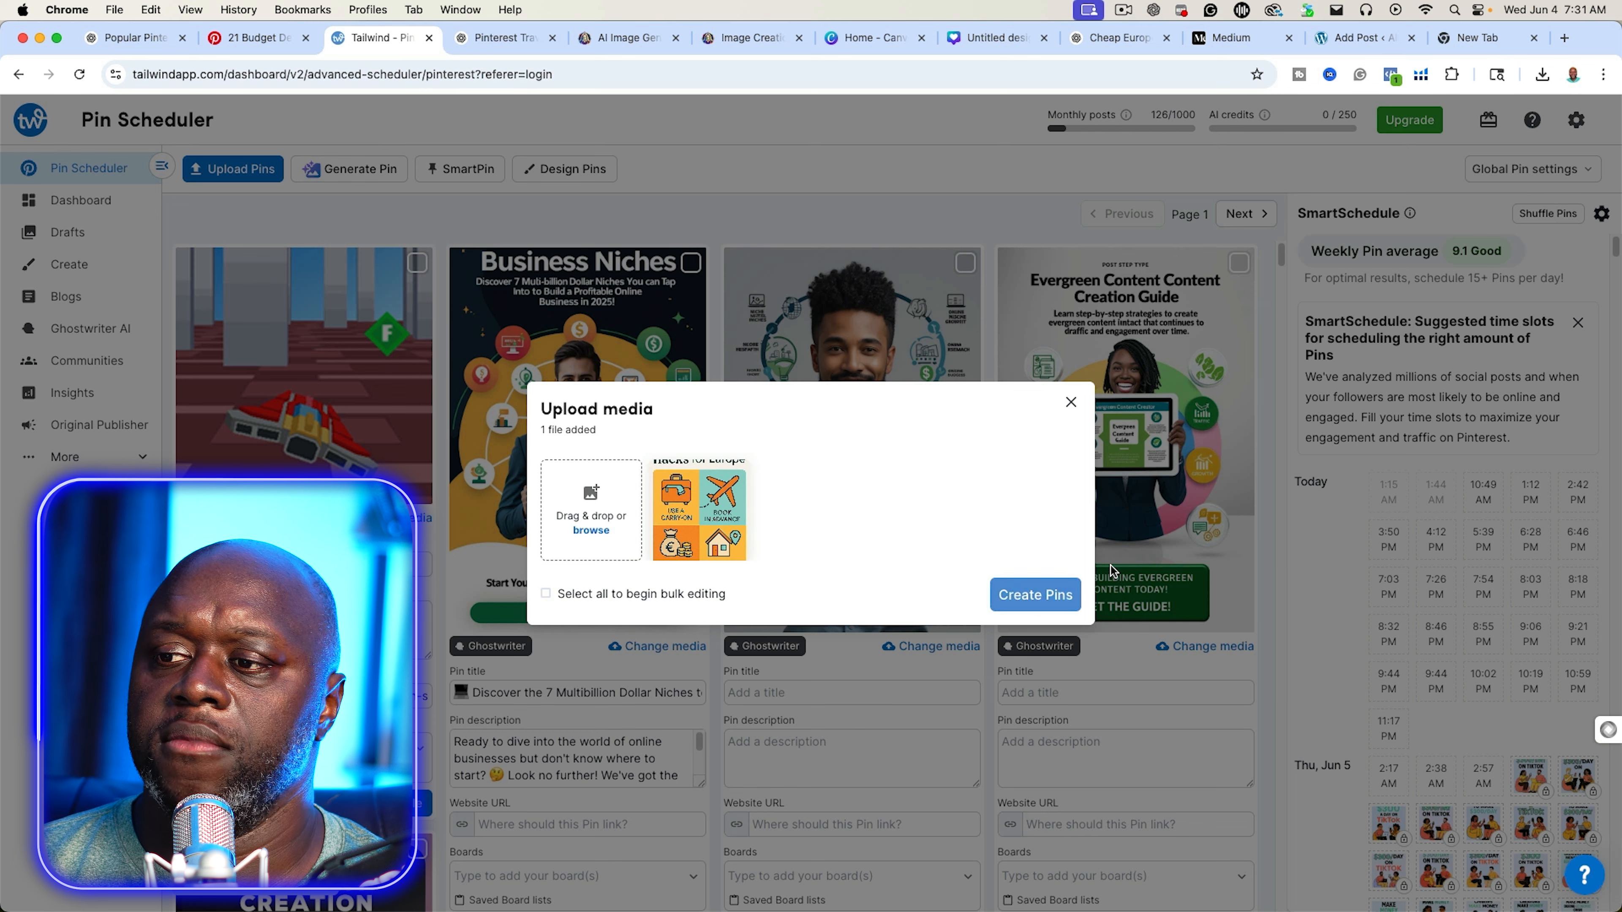
click(1039, 597)
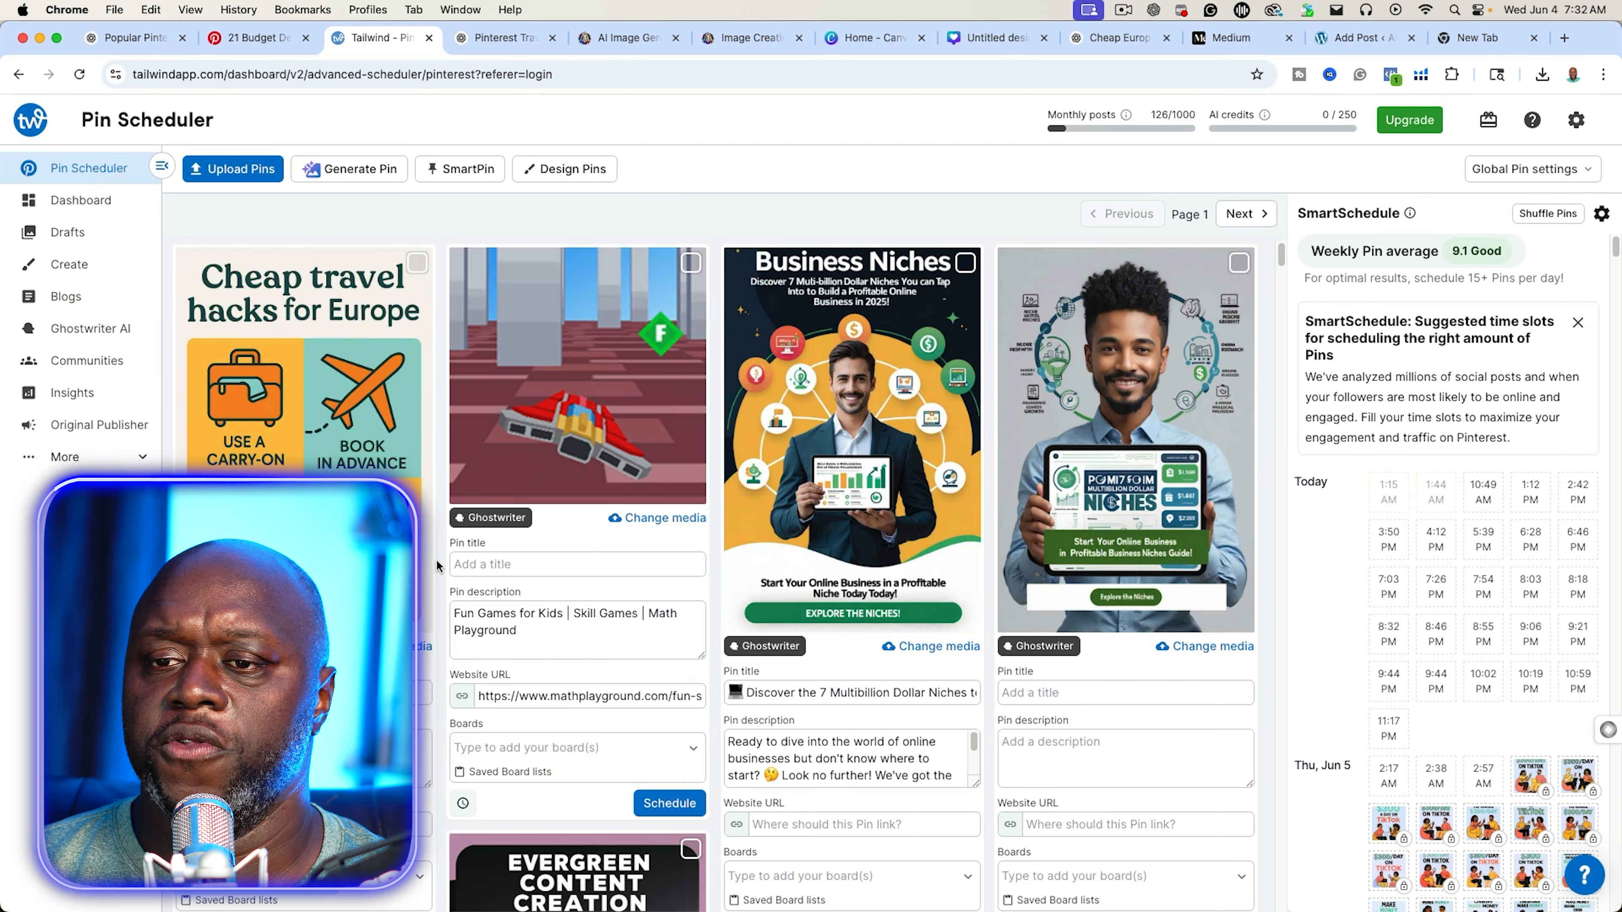
Open Ghostwriter for the "Cheap travel hacks for Europe" pin and choose Informational content as the kind of post
scroll(483, 458, down, 2)
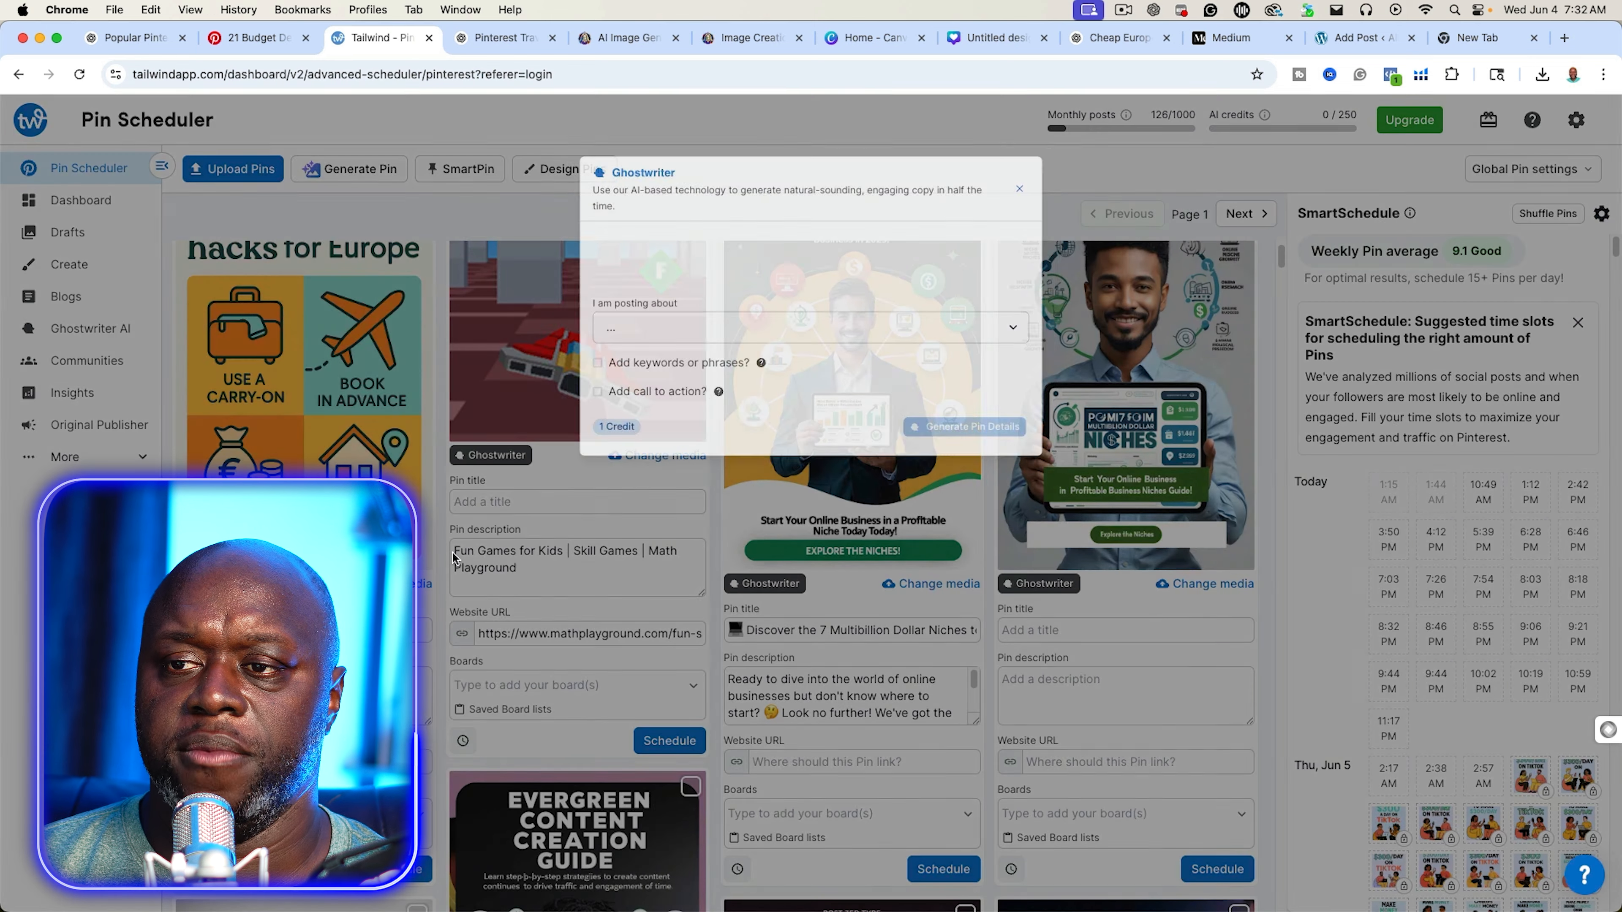
click(220, 583)
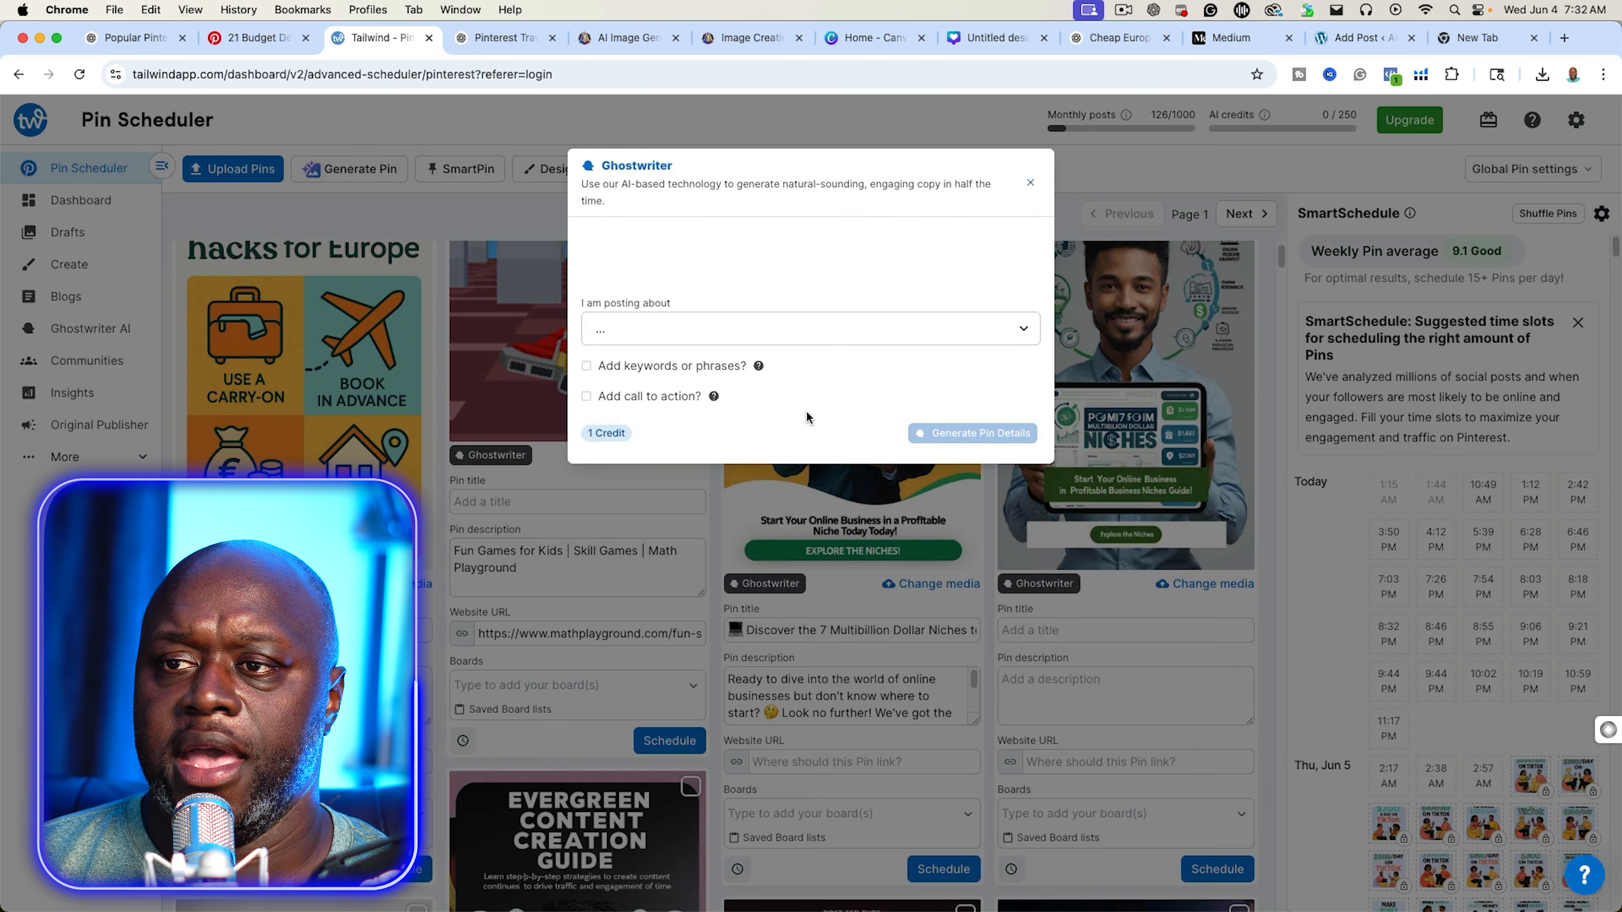
click(766, 329)
click(710, 427)
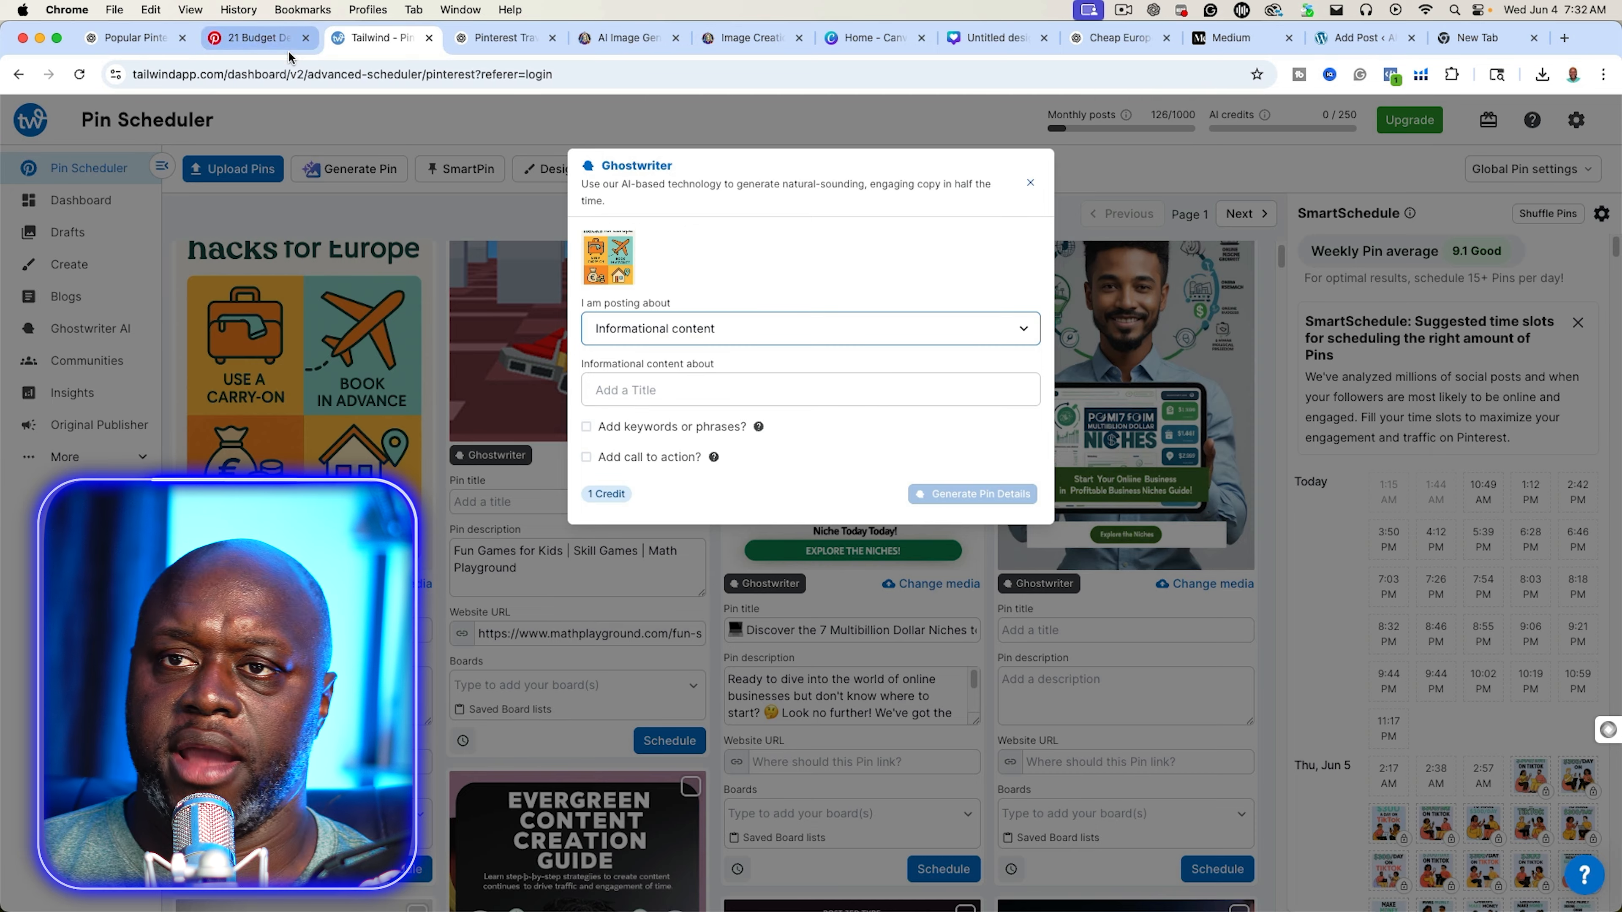
Copy the phrase "Cheap travel hacks for Europe" from the Popular Pinterest Niches chat in ChatGPT
click(138, 40)
scroll(681, 588, up, 10)
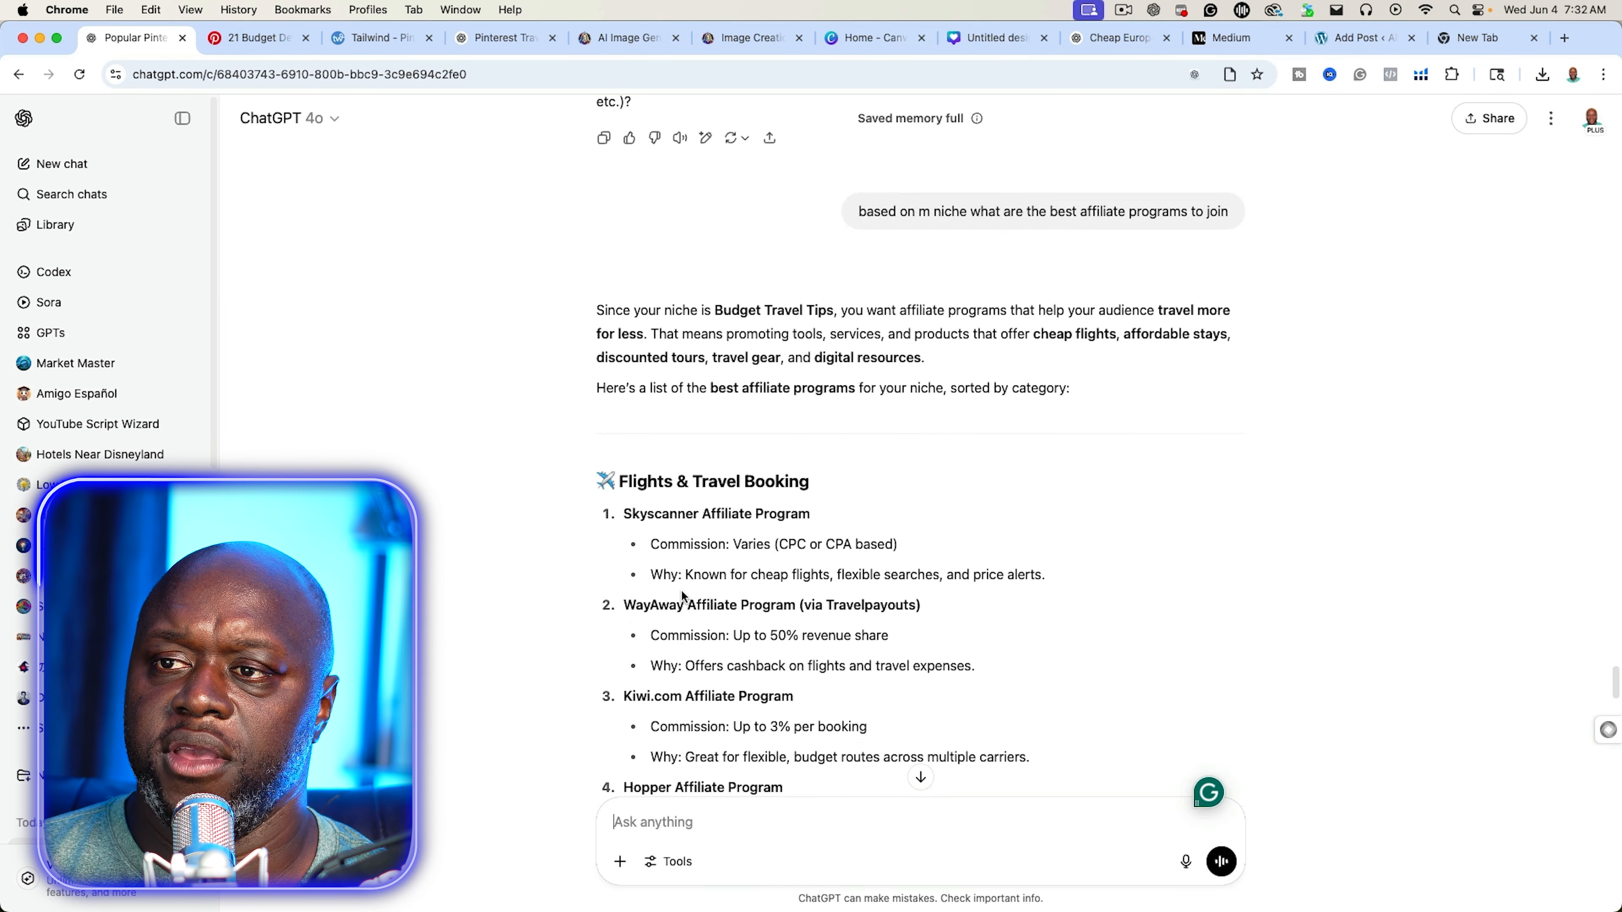
scroll(684, 597, up, 15)
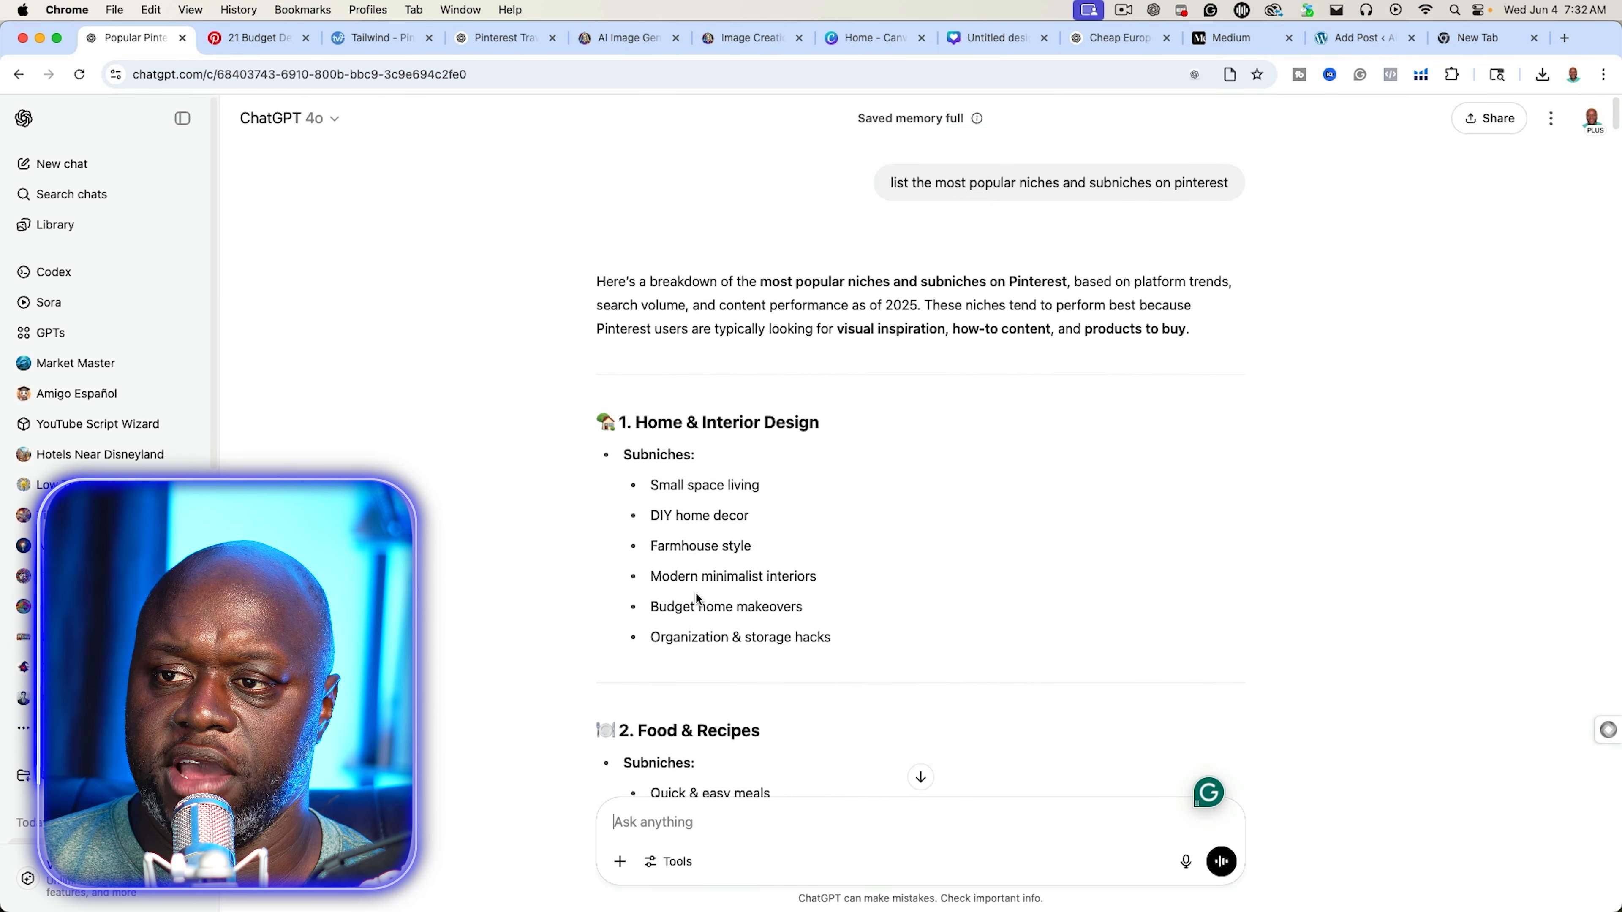
drag(624, 470, 823, 484)
key(super+c)
In Tailwind's Ghostwriter, enter "Cheap travel hacks for Europe" as the topic, generate the pin details and save the first suggestion
click(381, 38)
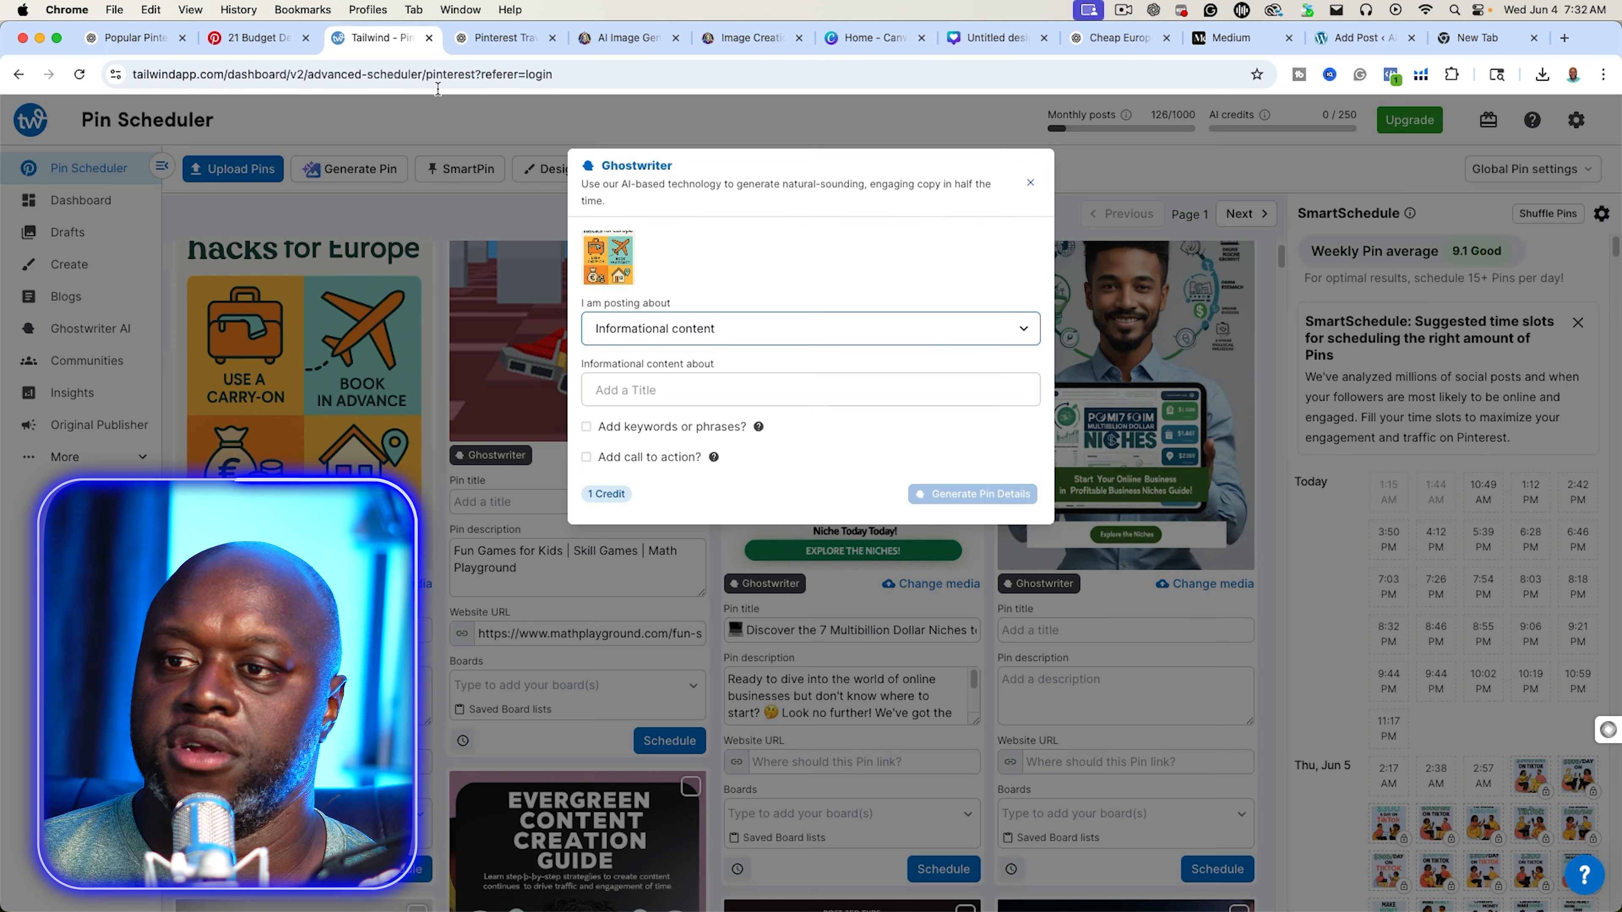
click(644, 393)
key(super+v)
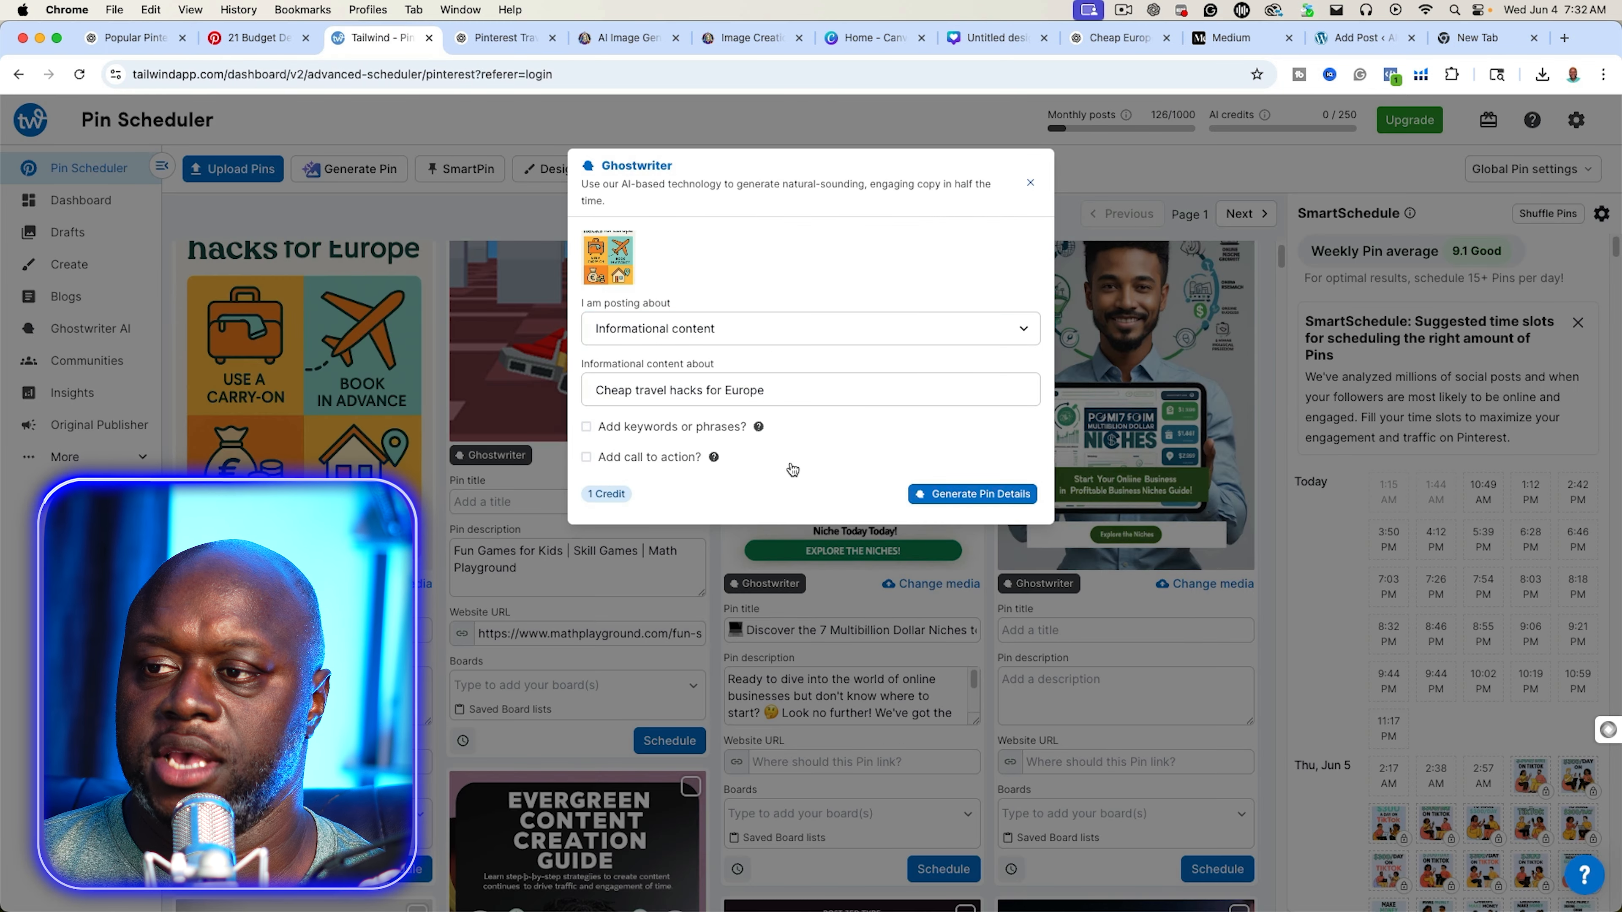
click(967, 498)
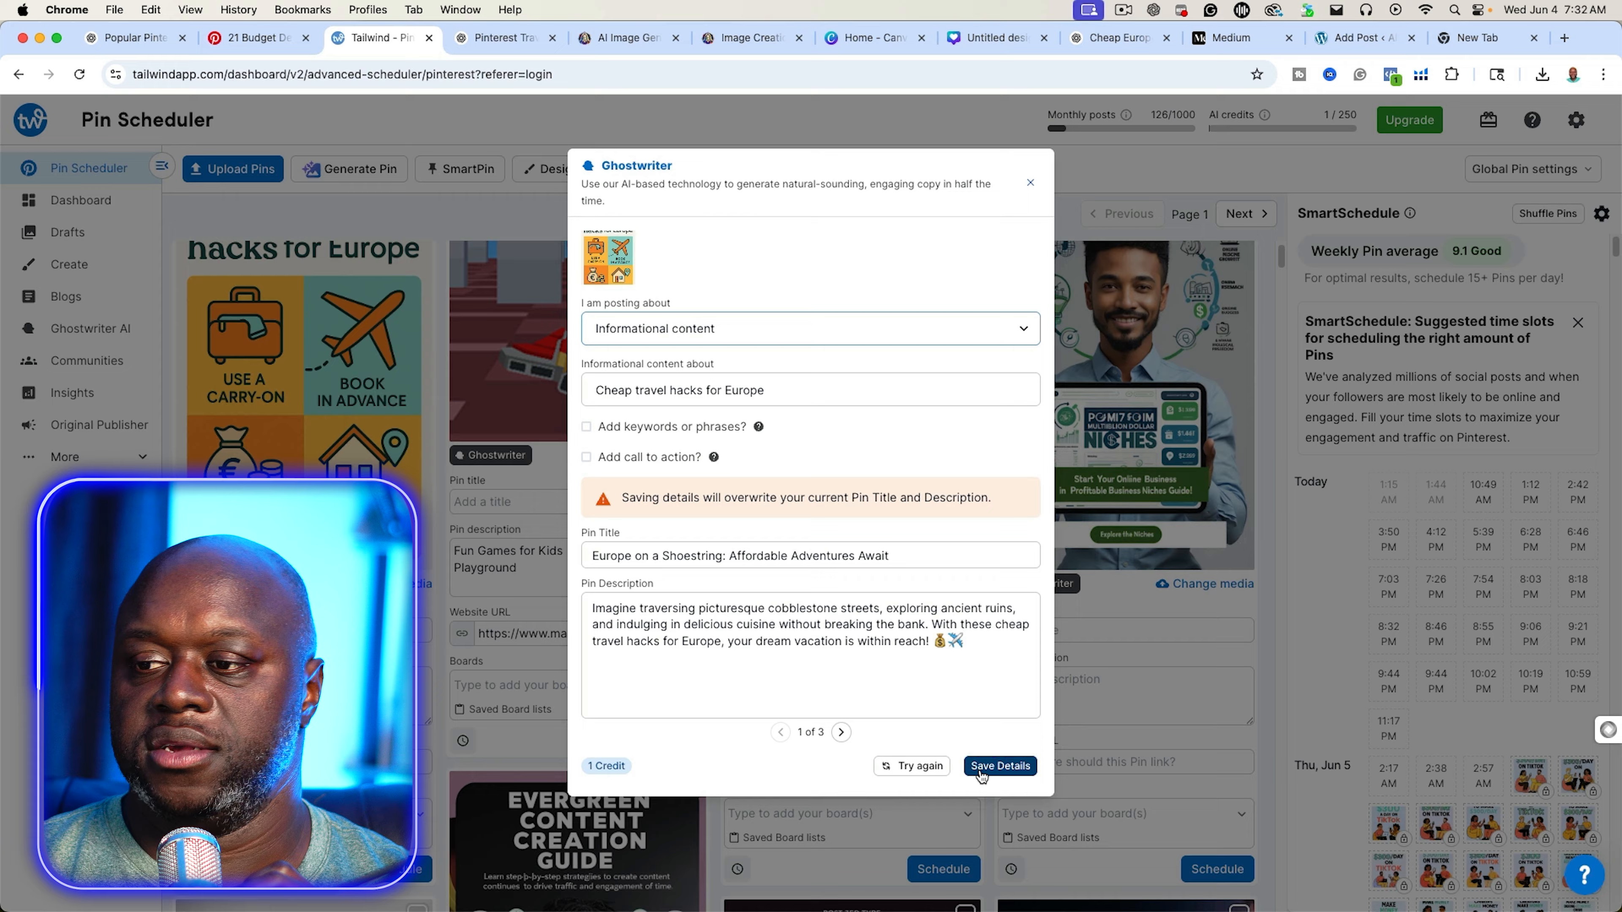
click(999, 764)
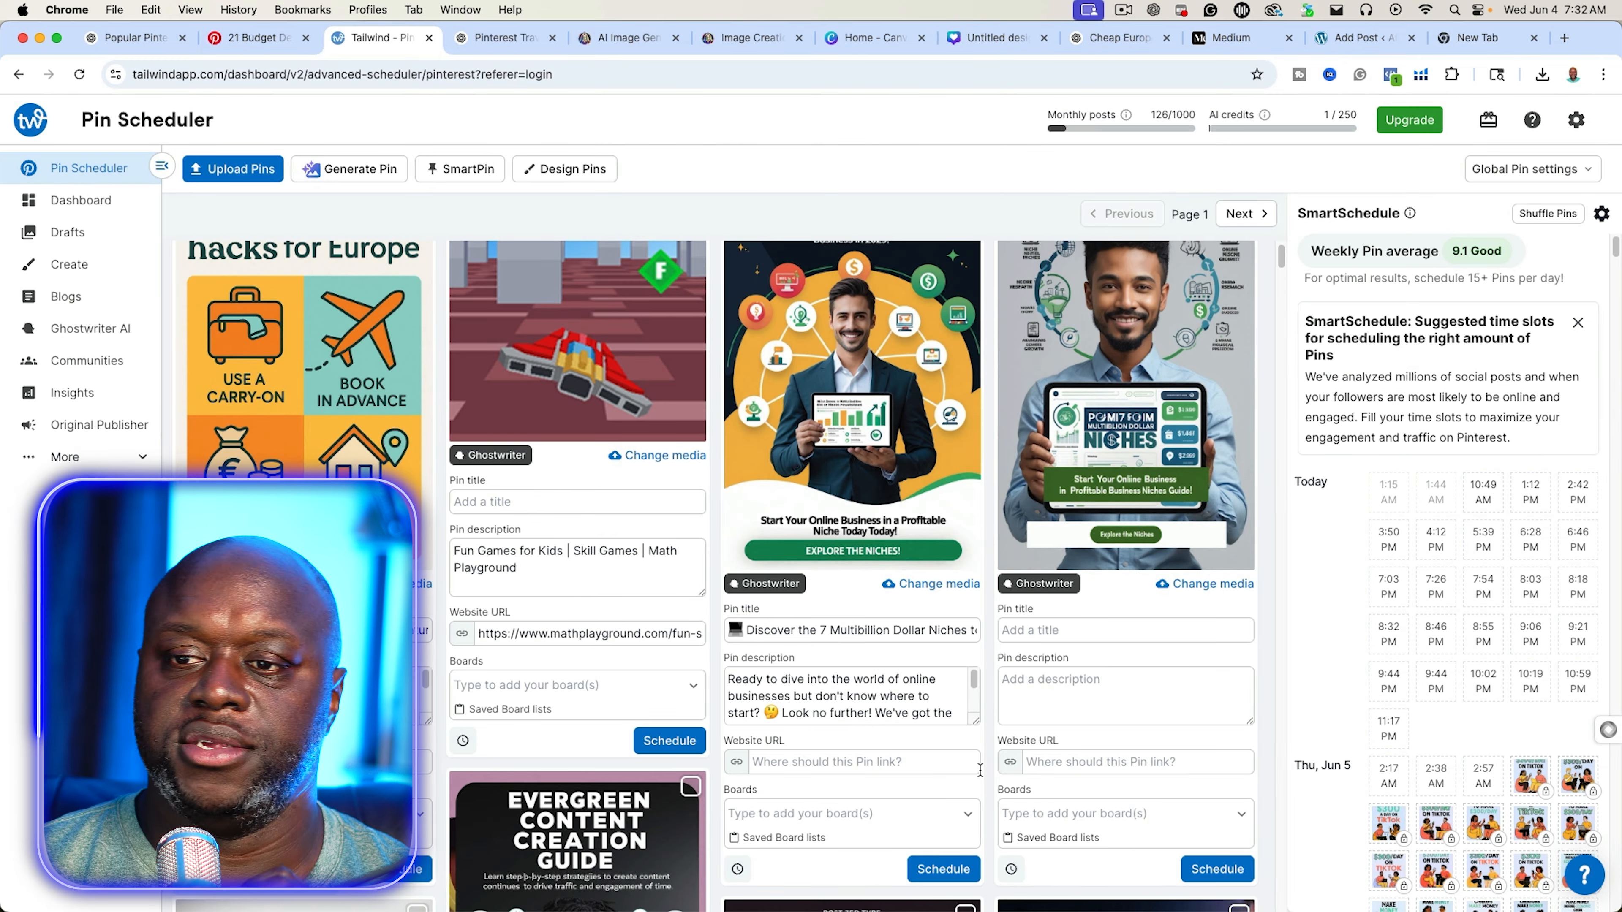
Copy the permalink of the "Cheap Travel Hacks for Europe" post from its slug settings in WordPress
scroll(317, 432, down, 5)
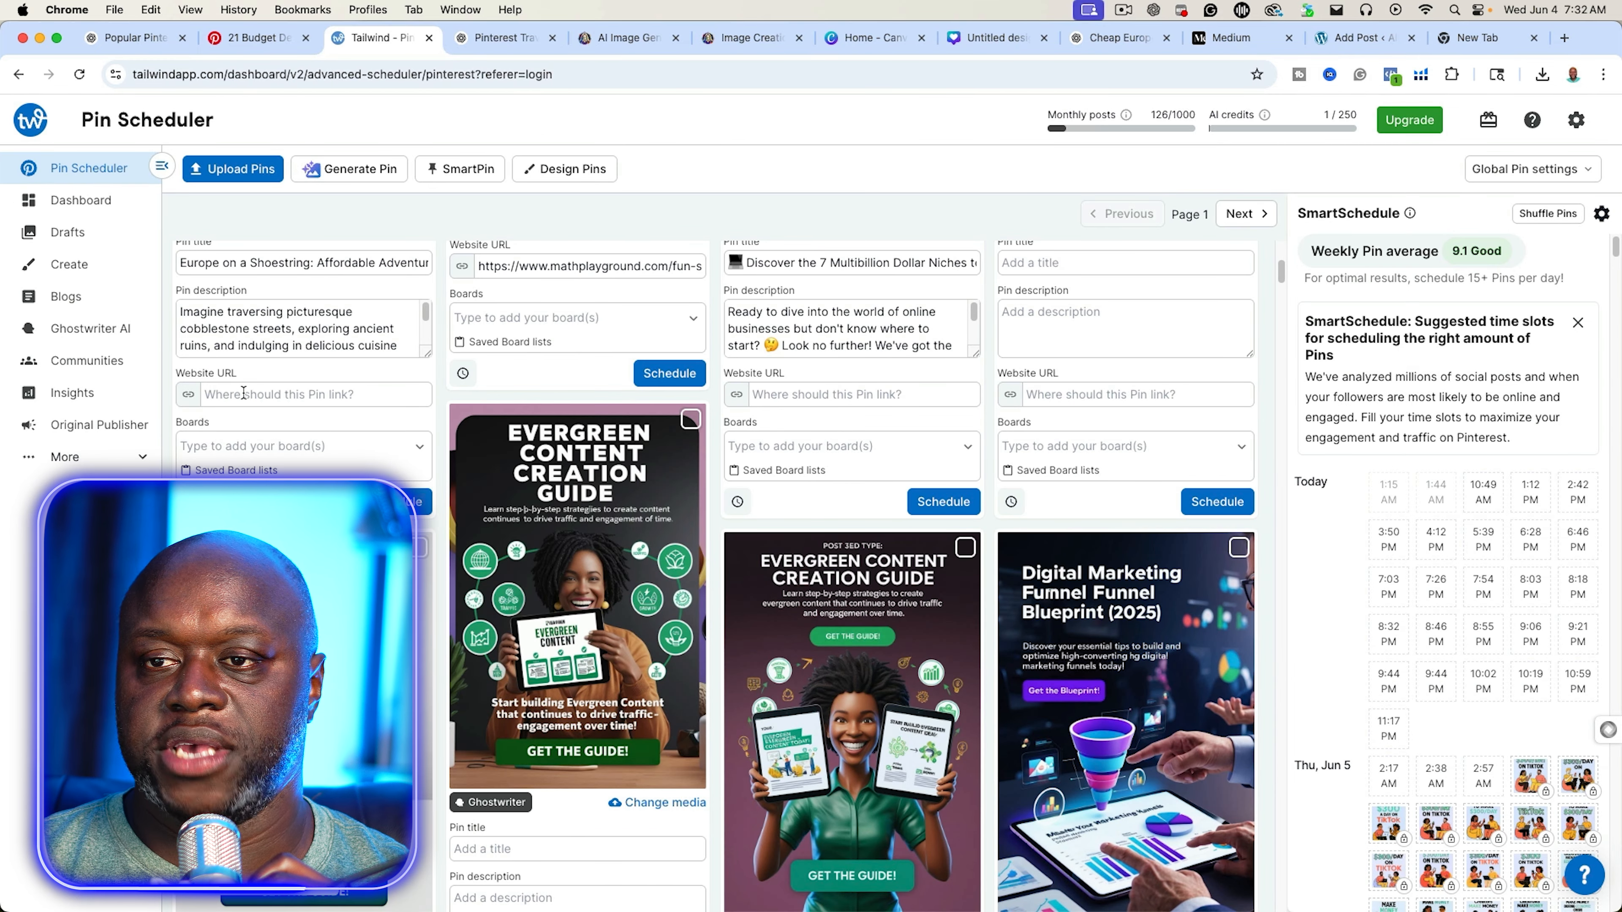
mouse_move(1294, 100)
click(1354, 39)
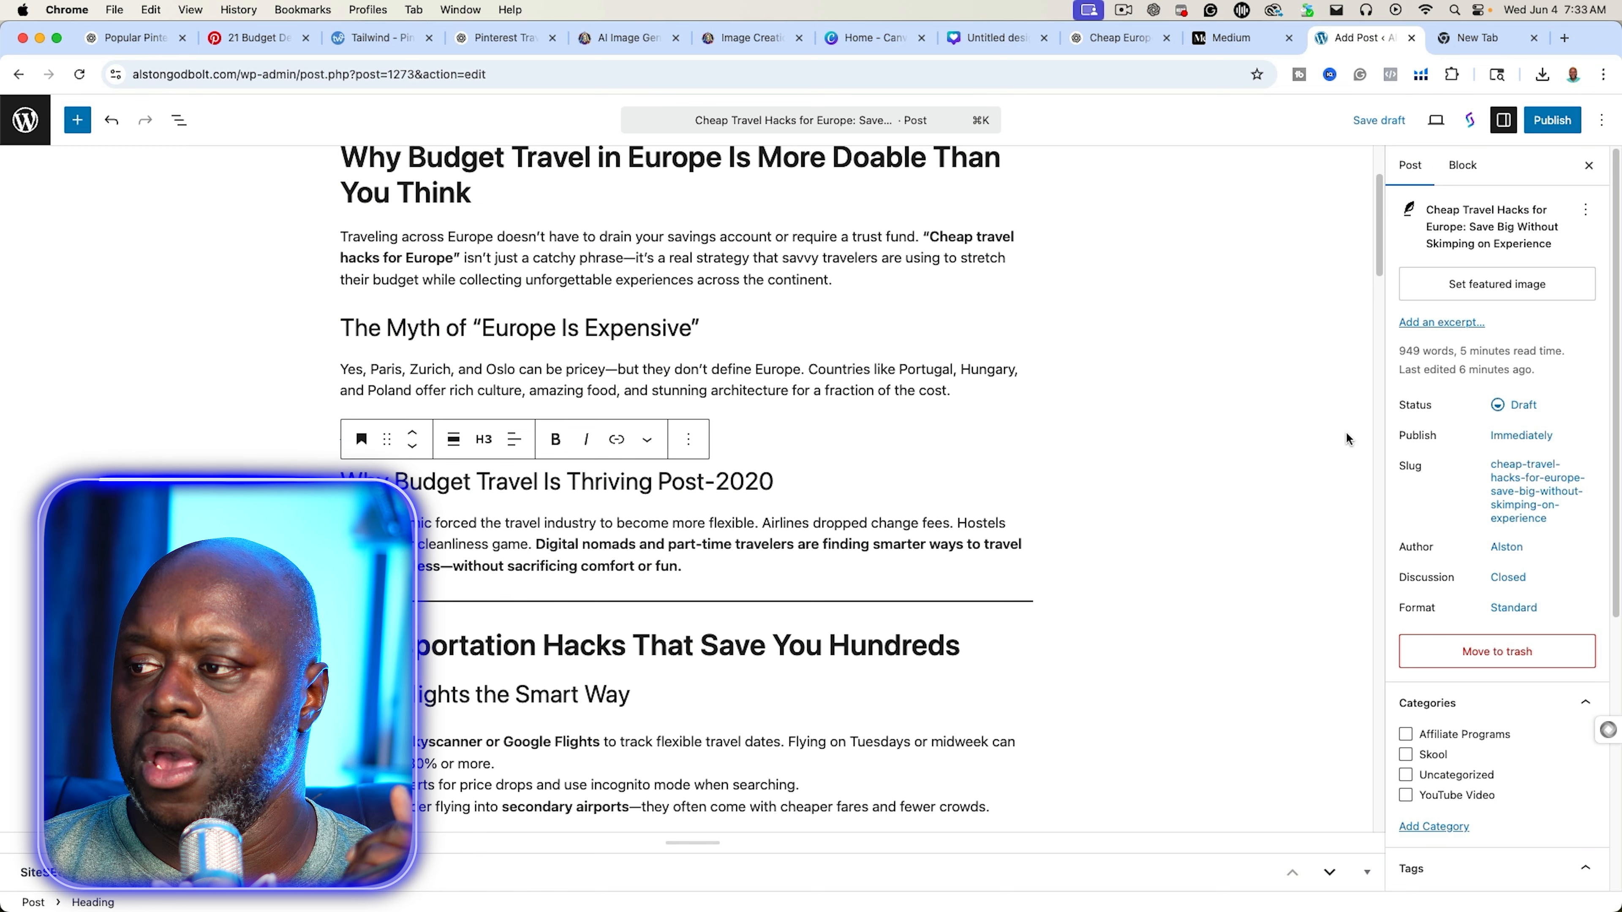
click(1523, 466)
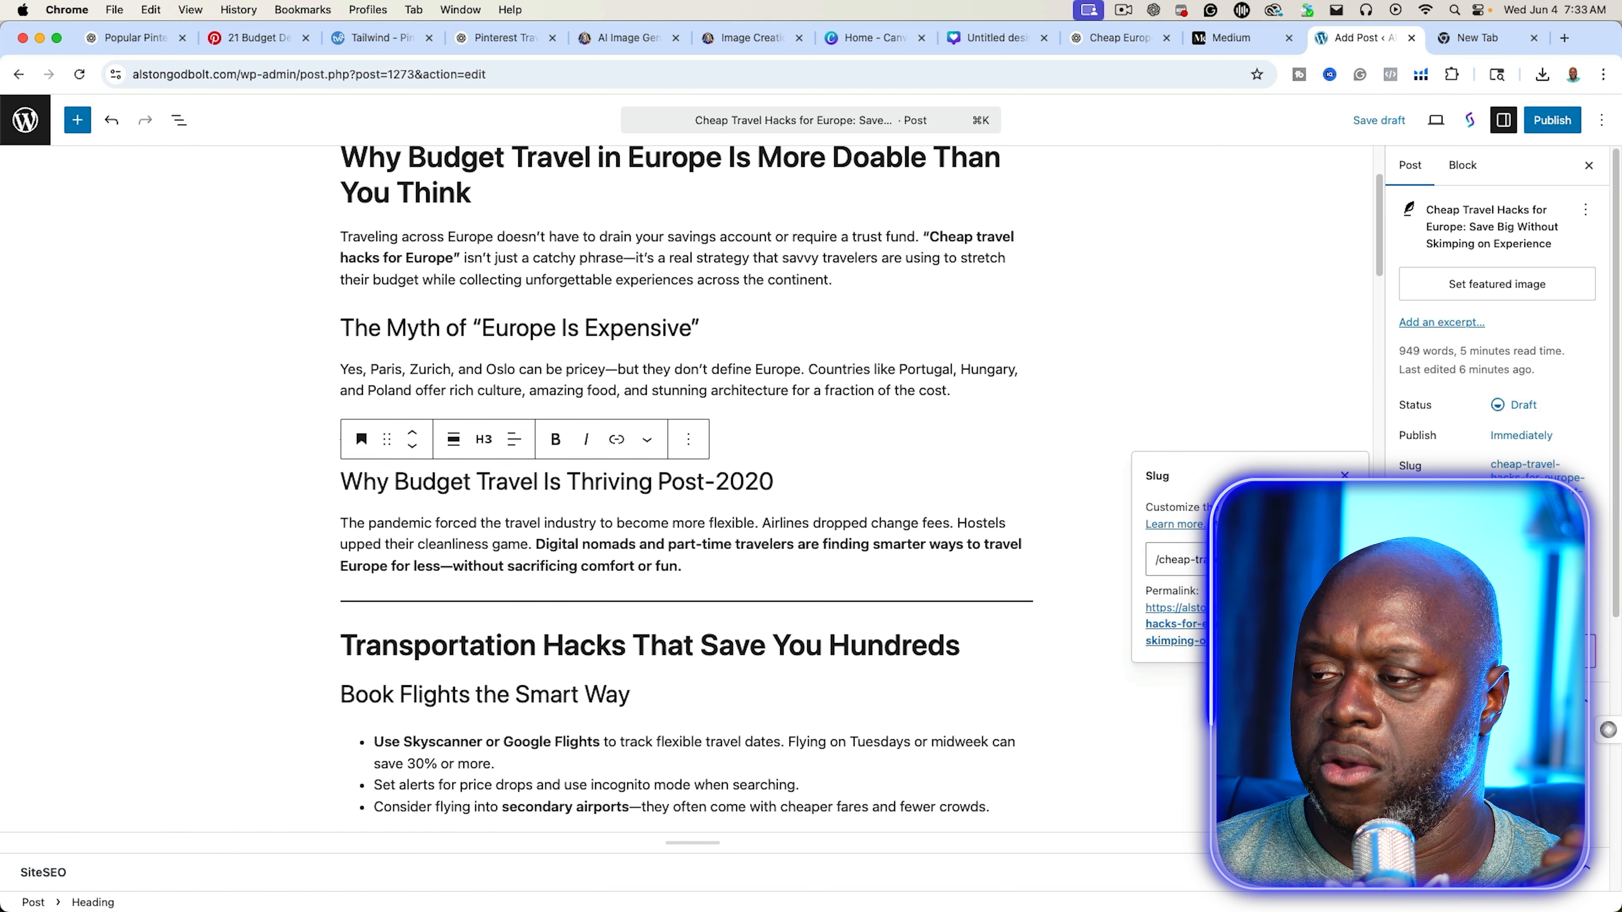
click(1339, 560)
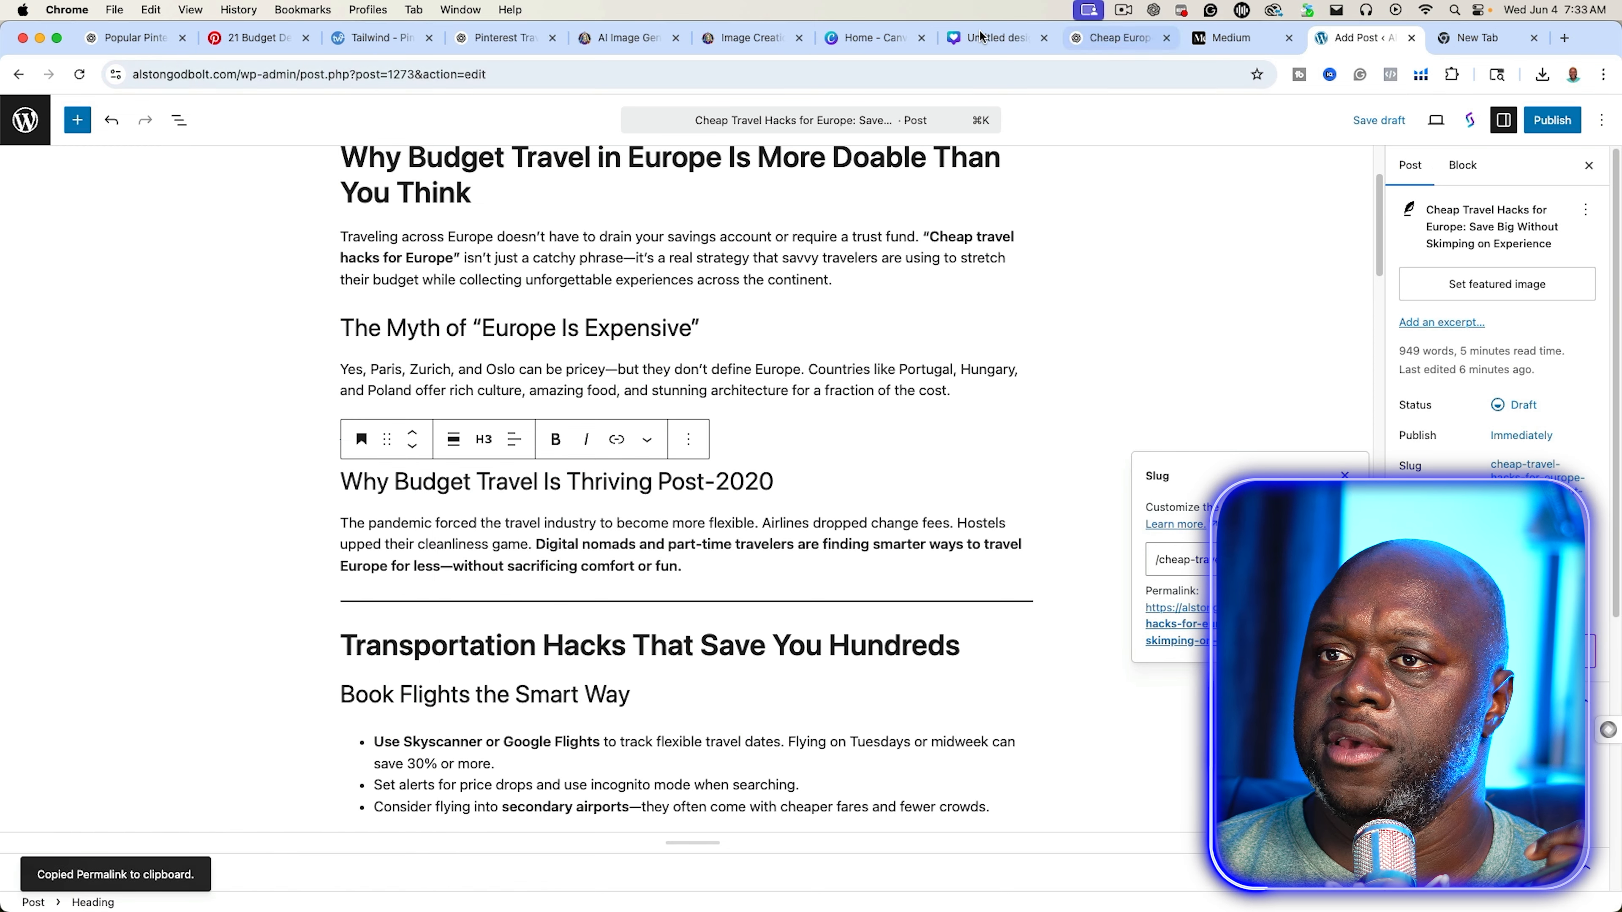
Back in Tailwind, paste the permalink as the Europe pin's website URL and add the saved board list "Current"
click(397, 45)
click(313, 394)
key(cmd+v)
click(419, 448)
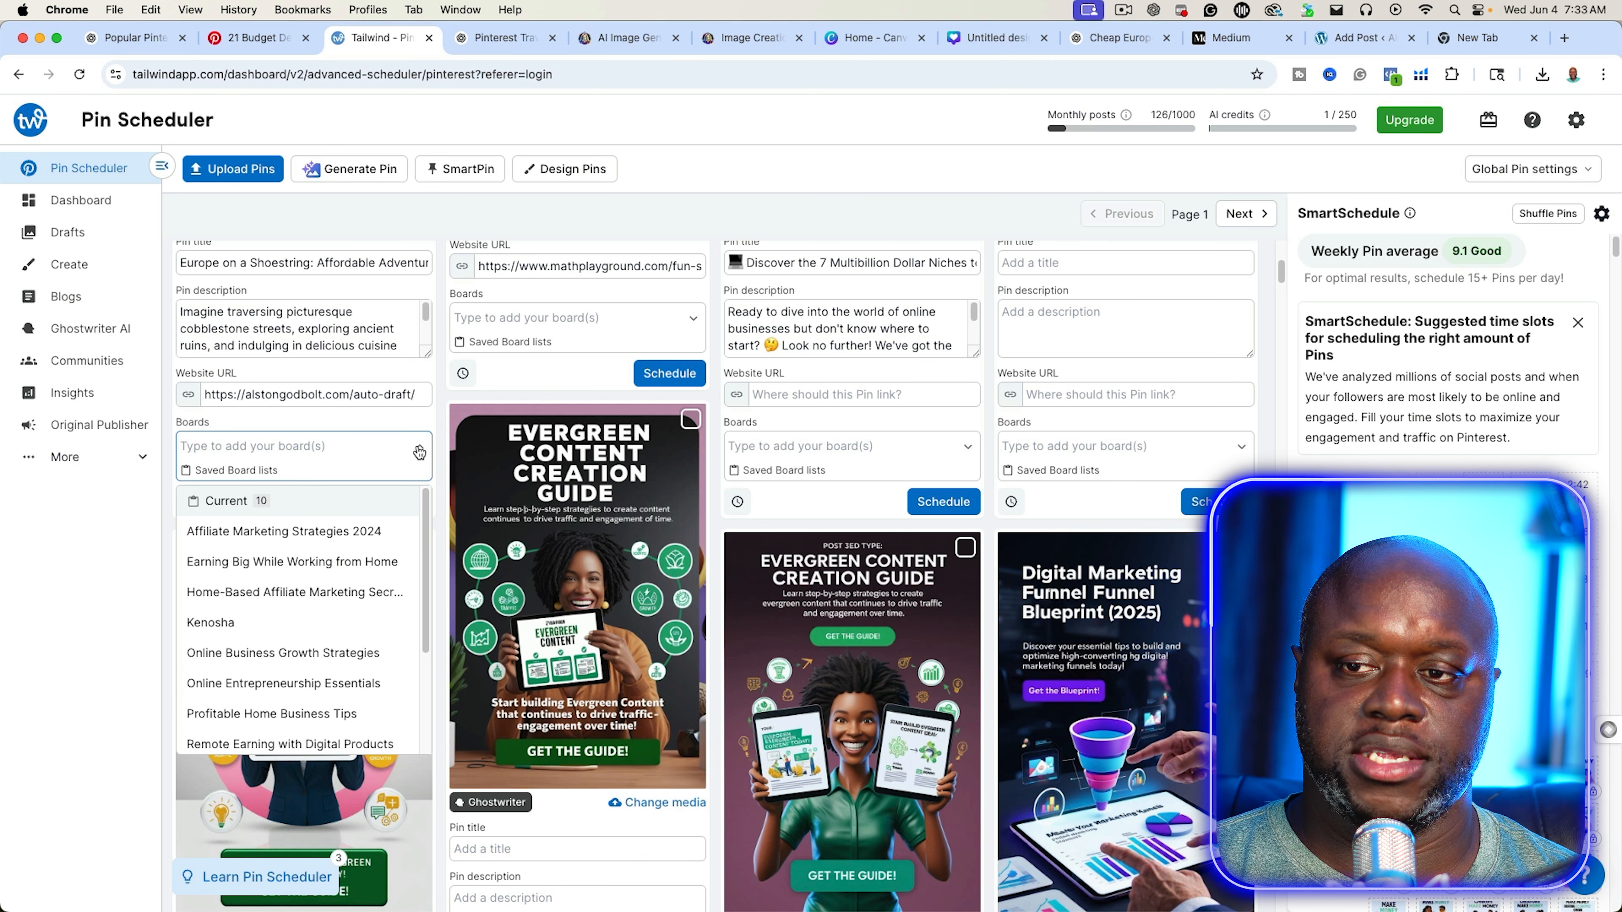
click(235, 508)
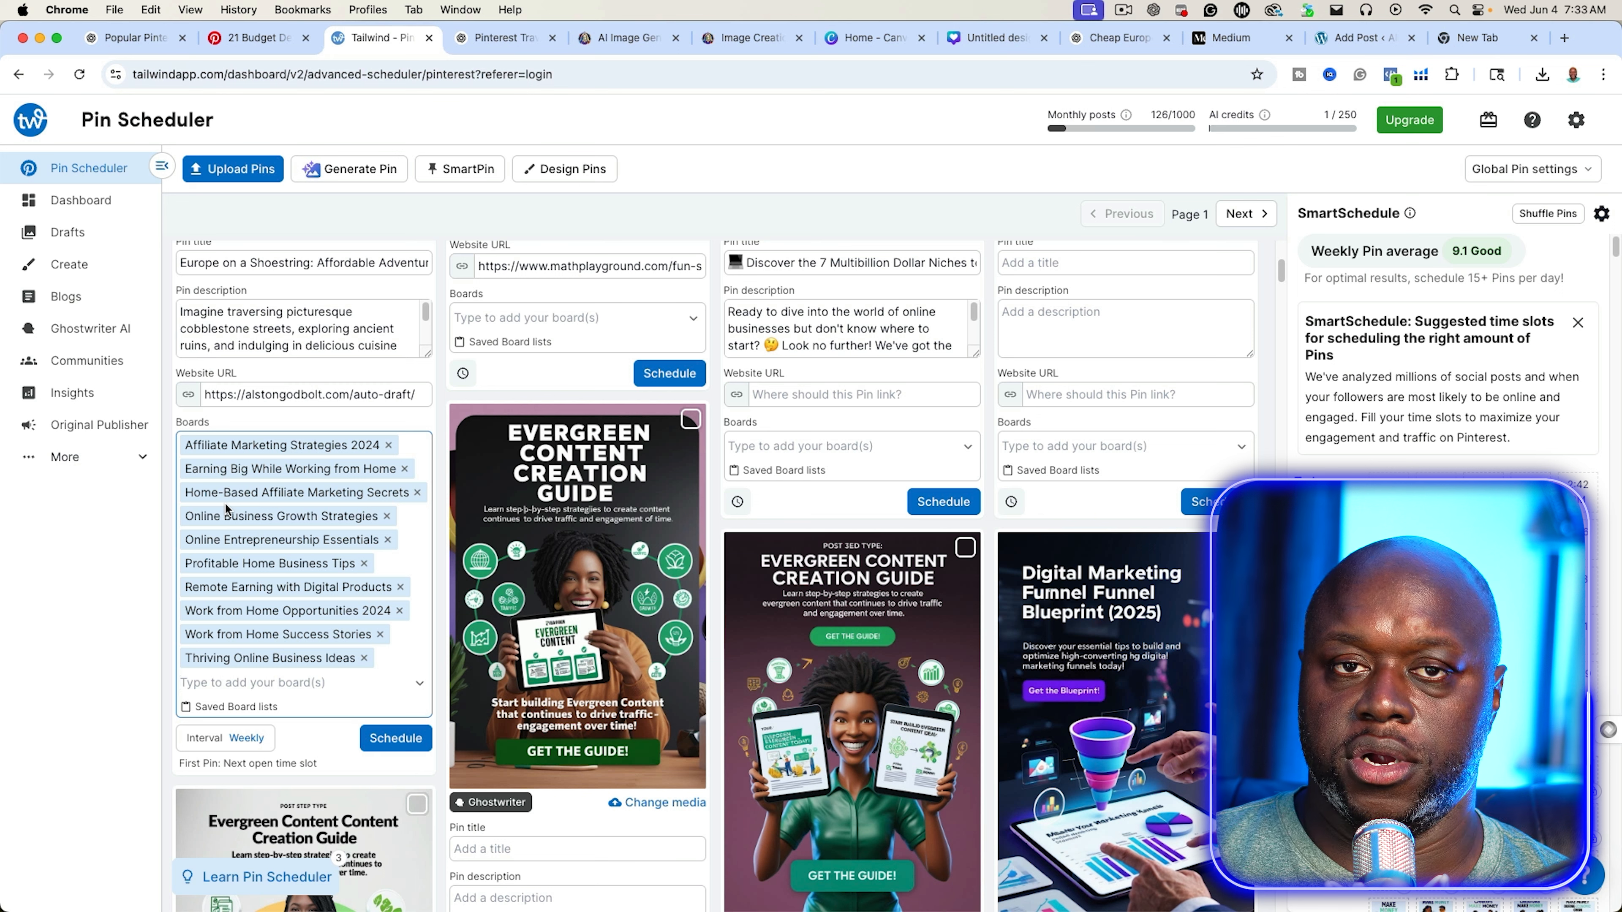